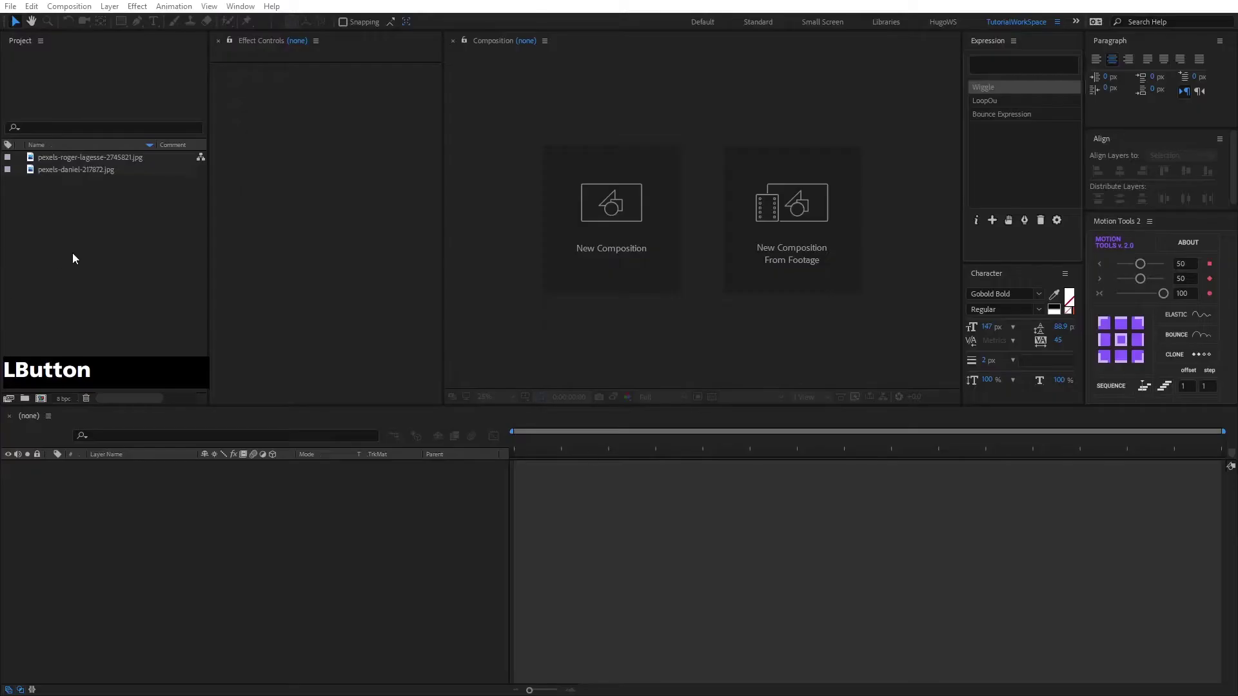
- Create a 1920×1080, 29.97 fps, 5-second composition named LineTransition
{"action": "left_click", "coordinate": [81, 255]}
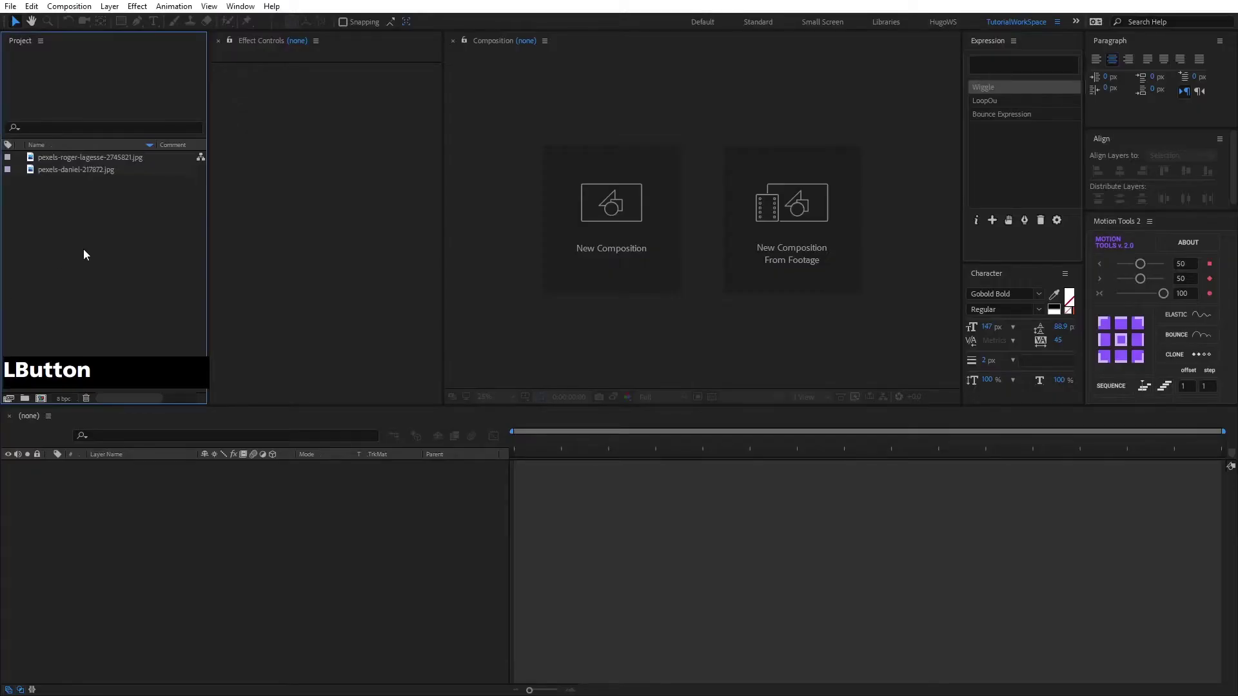
{"action": "left_click", "coordinate": [72, 6]}
{"action": "left_click", "coordinate": [91, 22]}
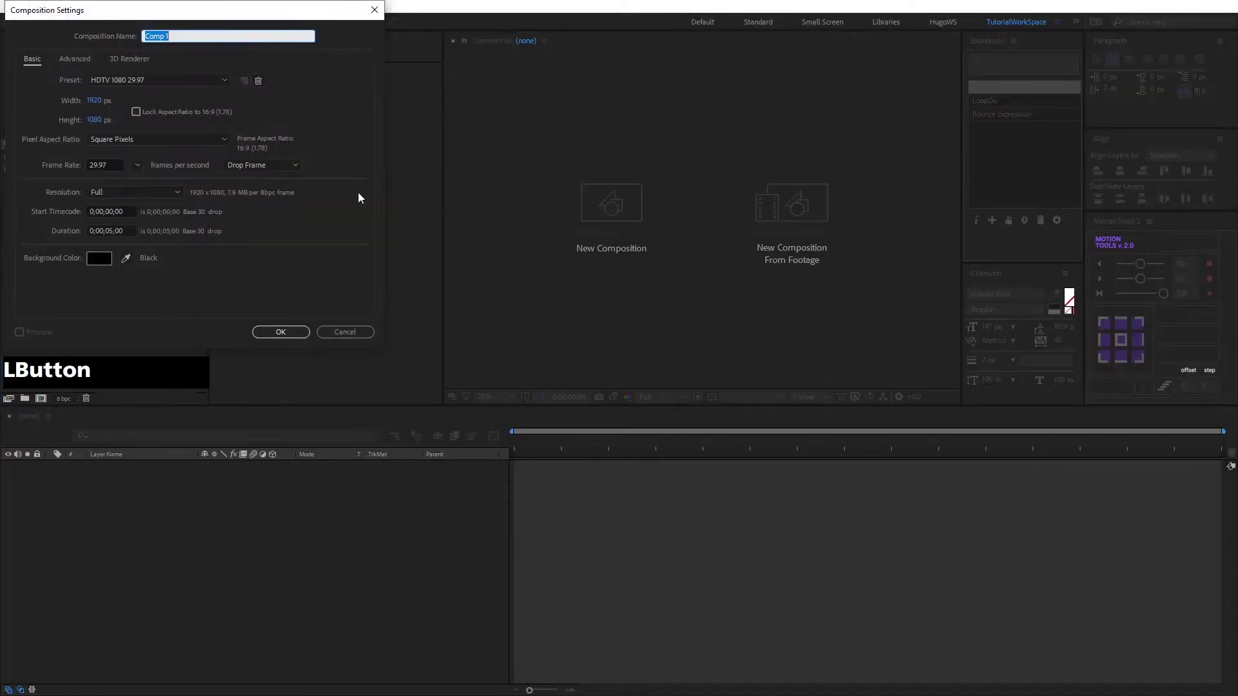
{"action": "type", "text": "Line"}
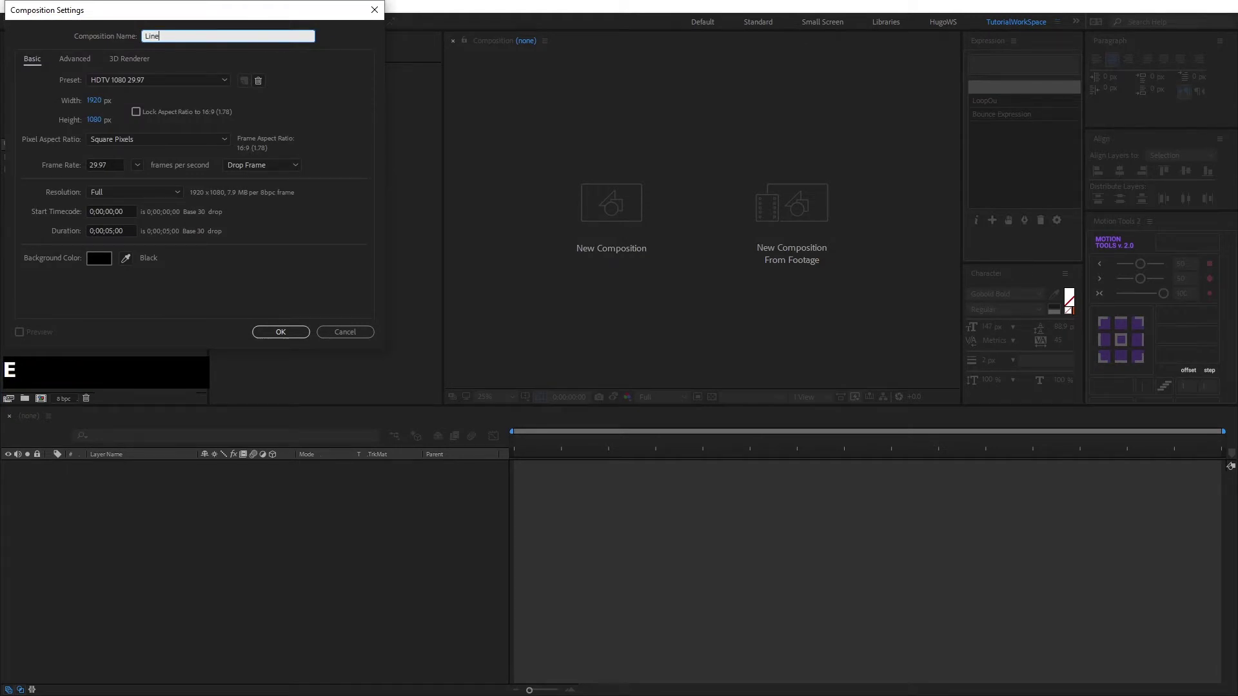
{"action": "type", "text": "Transition"}
{"action": "key", "text": "KP_Enter"}
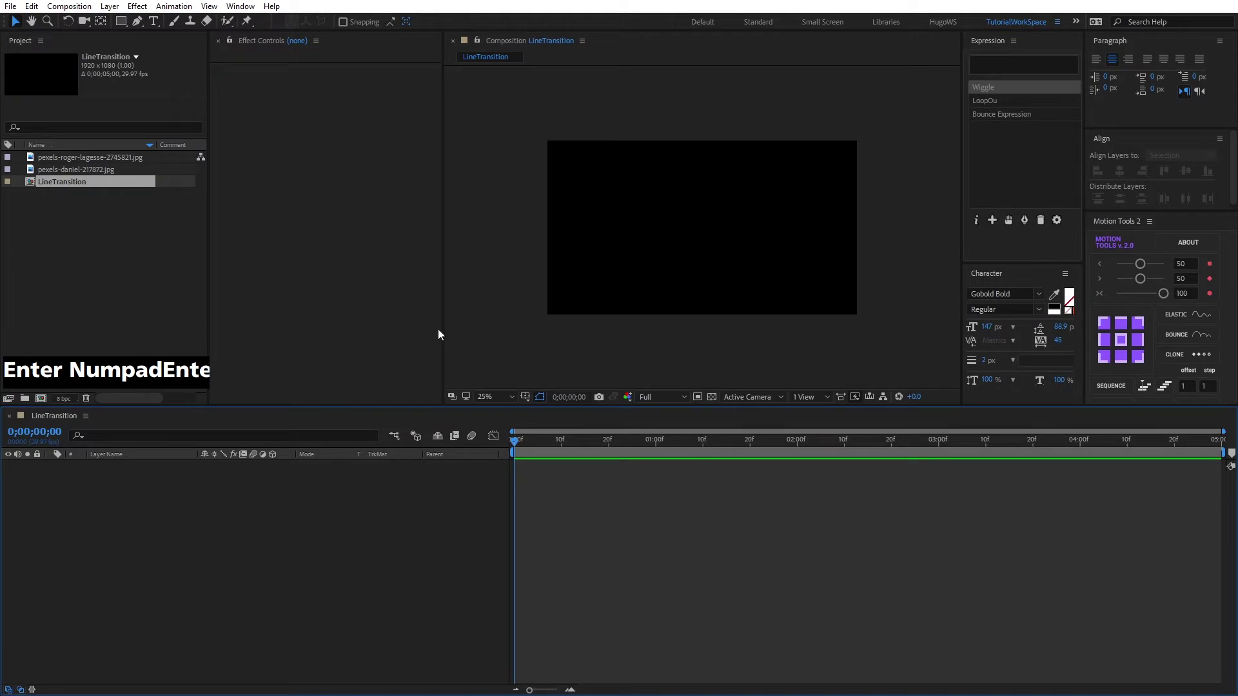
- Draw a horizontal magenta line across the comp centre with the Pen tool, stroked at 207 px
{"action": "left_click", "coordinate": [352, 134]}
{"action": "left_click", "coordinate": [138, 22]}
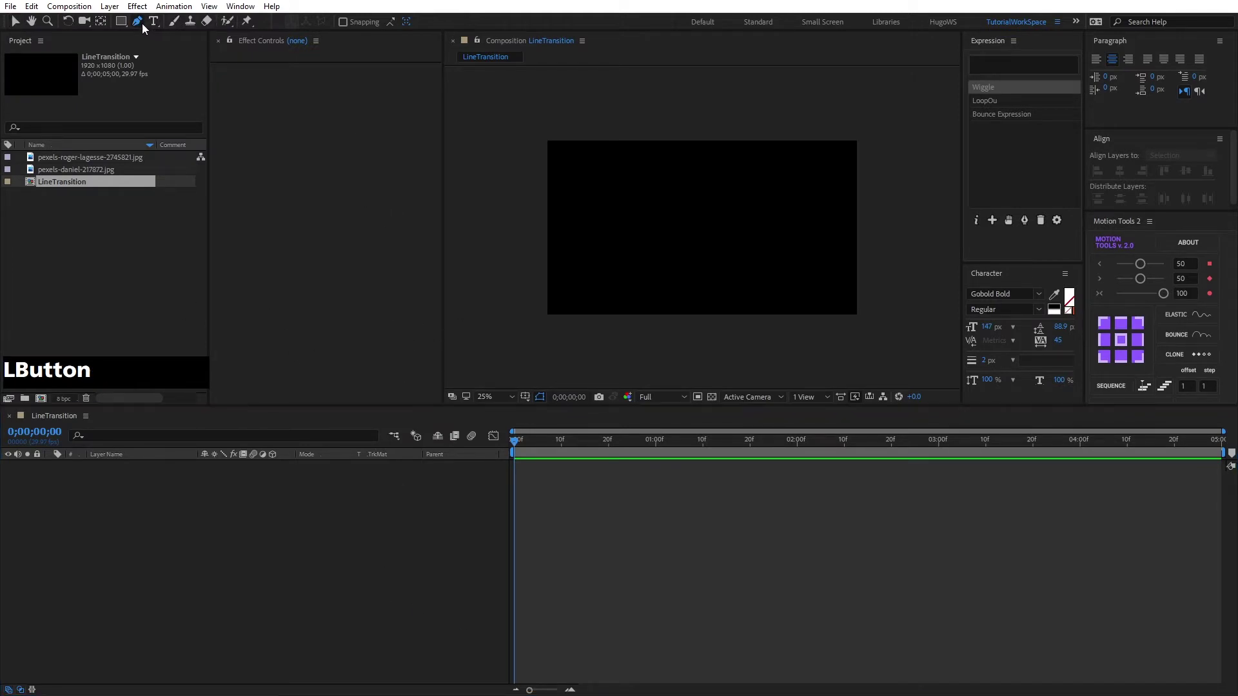
{"action": "left_click", "coordinate": [612, 226]}
{"action": "left_click", "coordinate": [814, 231], "text": "shift"}
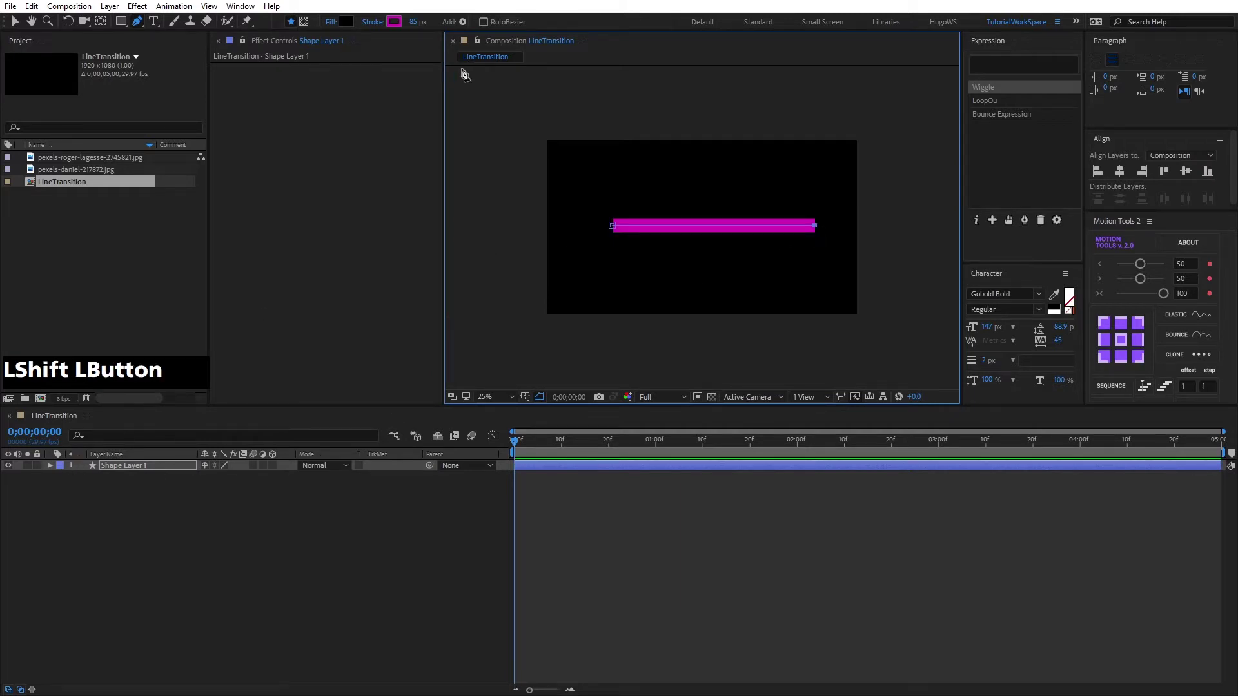
{"action": "left_click", "coordinate": [414, 21]}
{"action": "left_click_drag", "start_coordinate": [413, 21], "coordinate": [439, 25]}
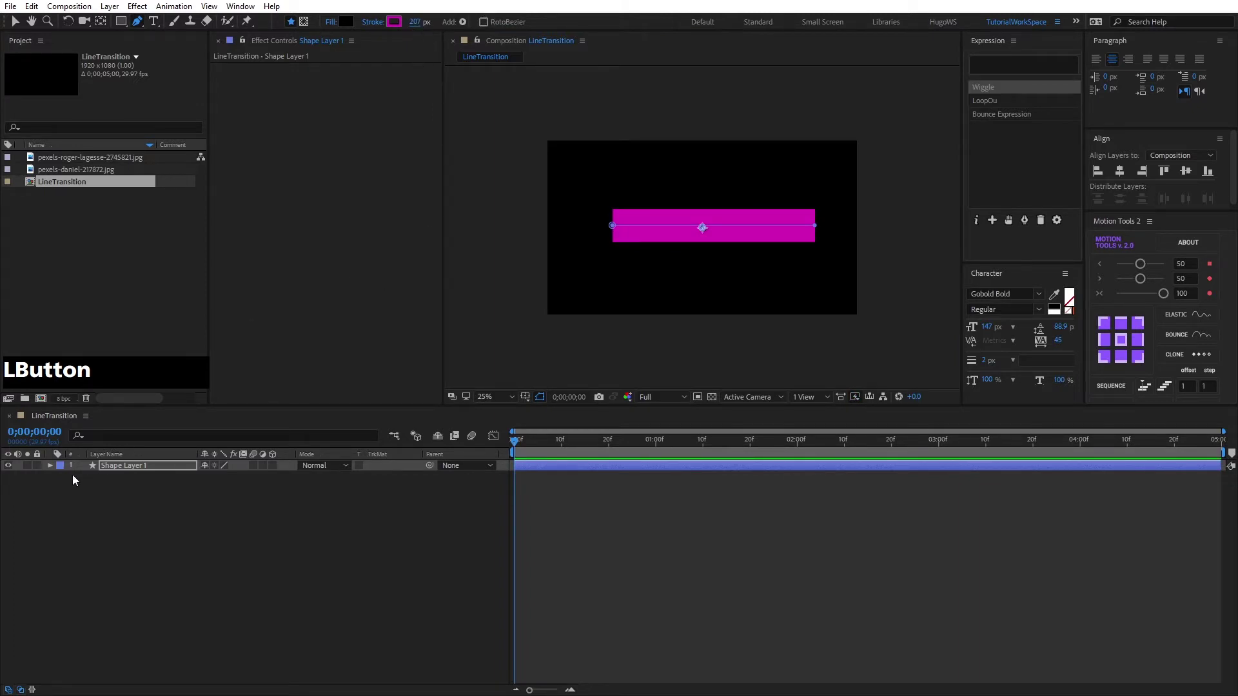
- Set Shape 1's Stroke 1 Line Cap to Round Cap for a pill-shaped bar
{"action": "left_click", "coordinate": [50, 465]}
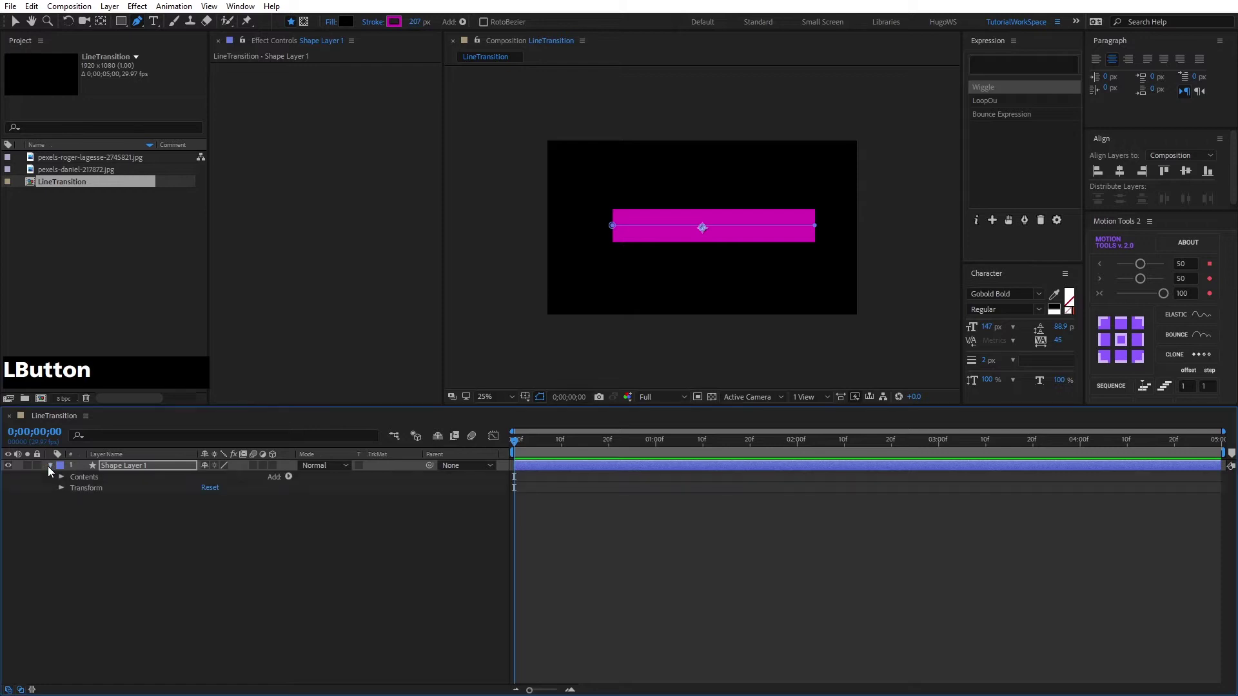
{"action": "left_click", "coordinate": [61, 477]}
{"action": "left_click", "coordinate": [72, 488]}
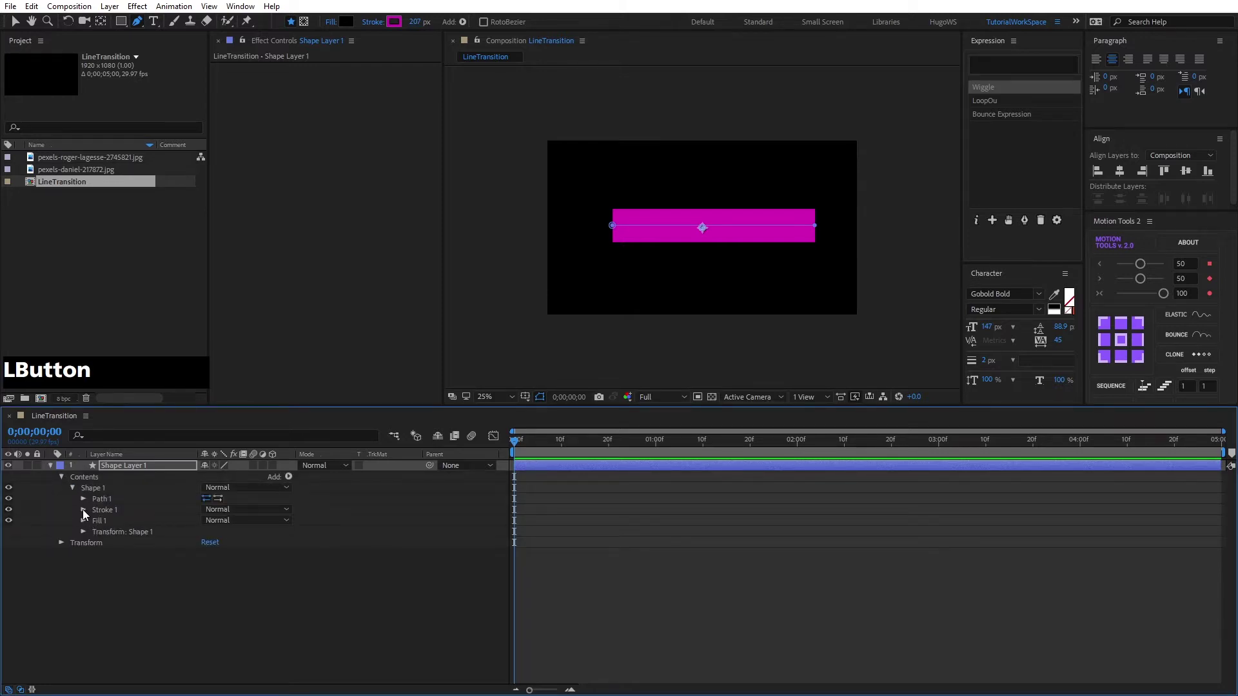
{"action": "left_click", "coordinate": [83, 510]}
{"action": "left_click", "coordinate": [248, 565]}
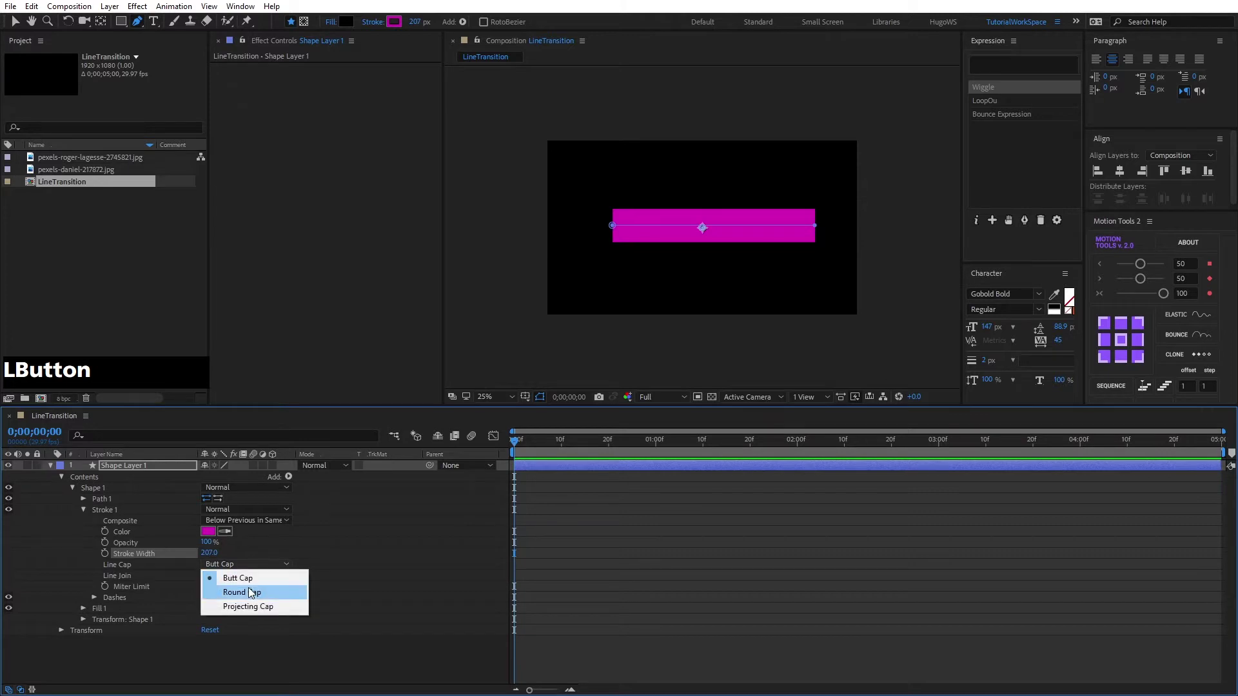
{"action": "left_click", "coordinate": [248, 593]}
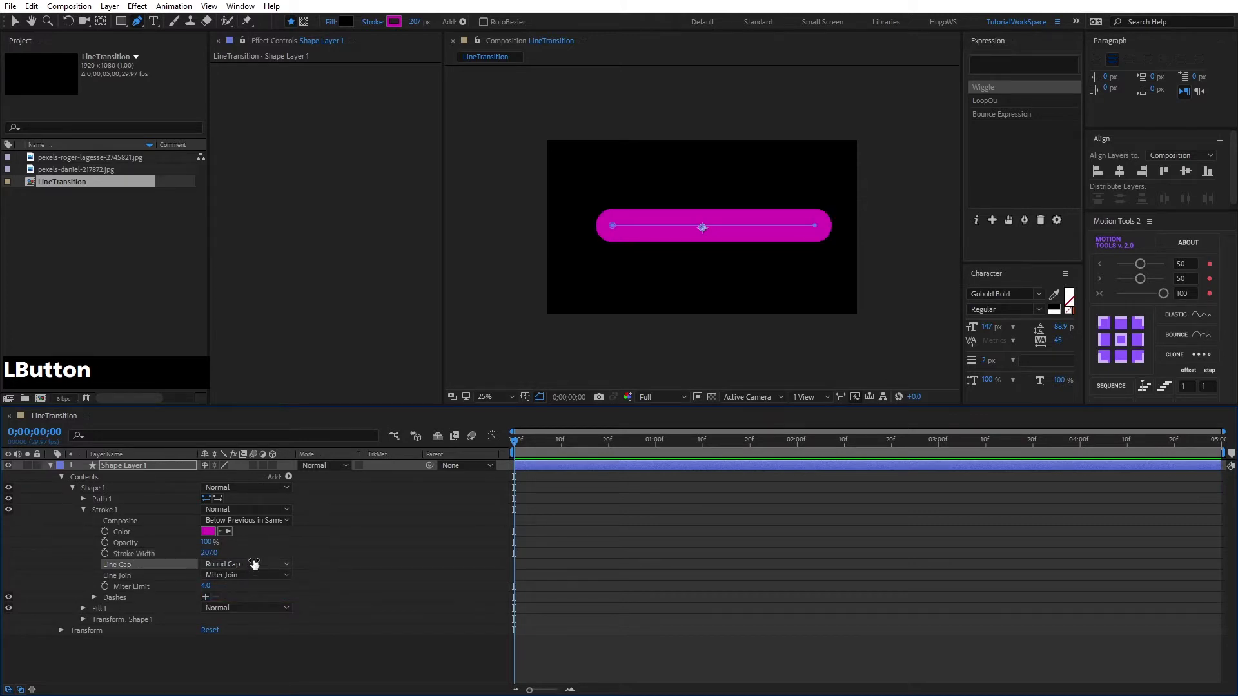
{"action": "left_click", "coordinate": [288, 477]}
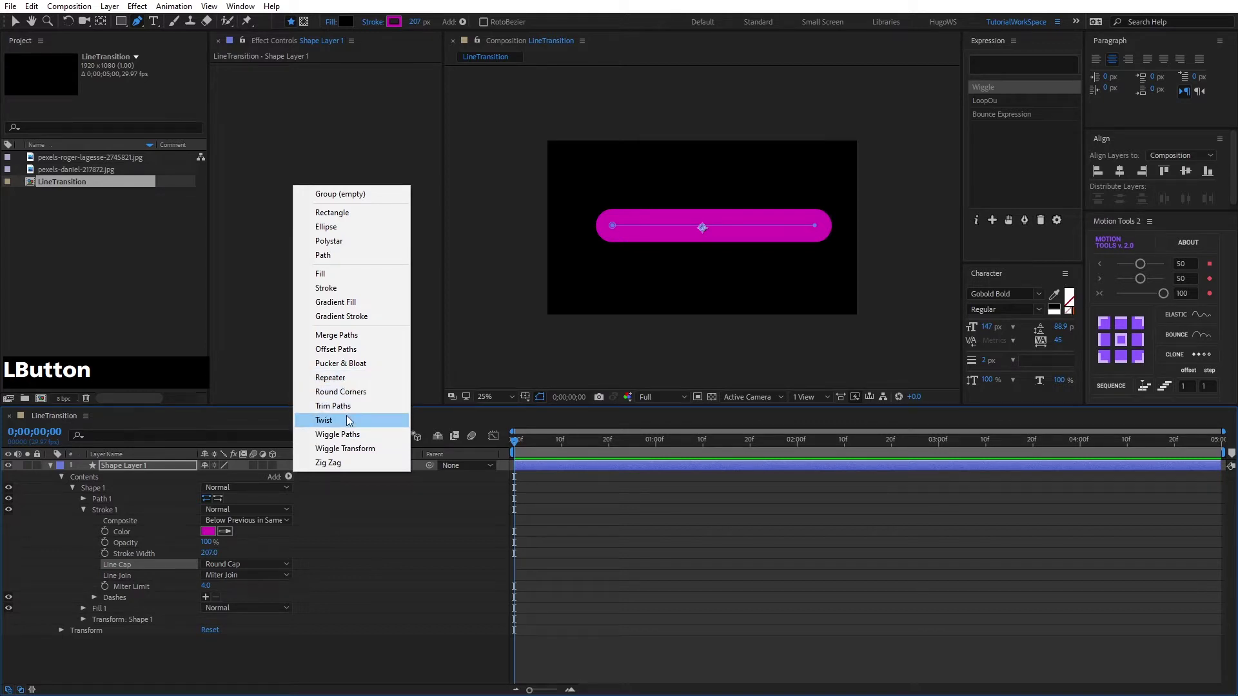
- Add Trim Paths to the line and keyframe End at 0% on frame 0
{"action": "left_click", "coordinate": [359, 405]}
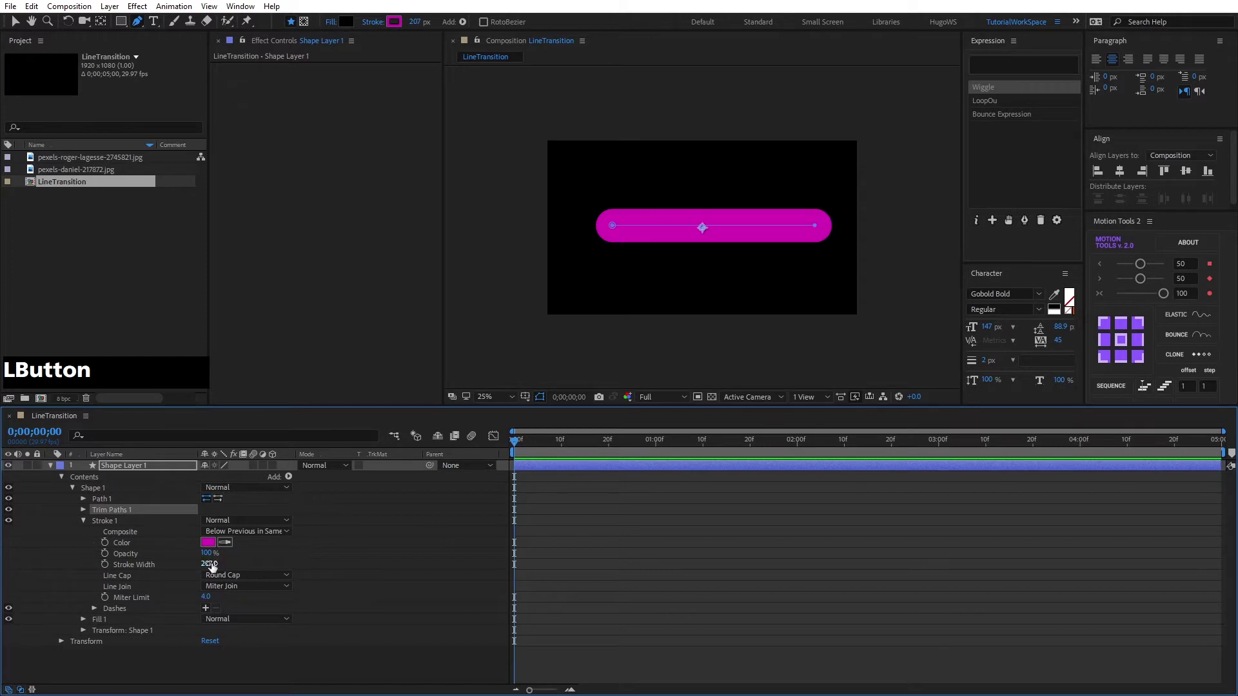
{"action": "left_click", "coordinate": [82, 510]}
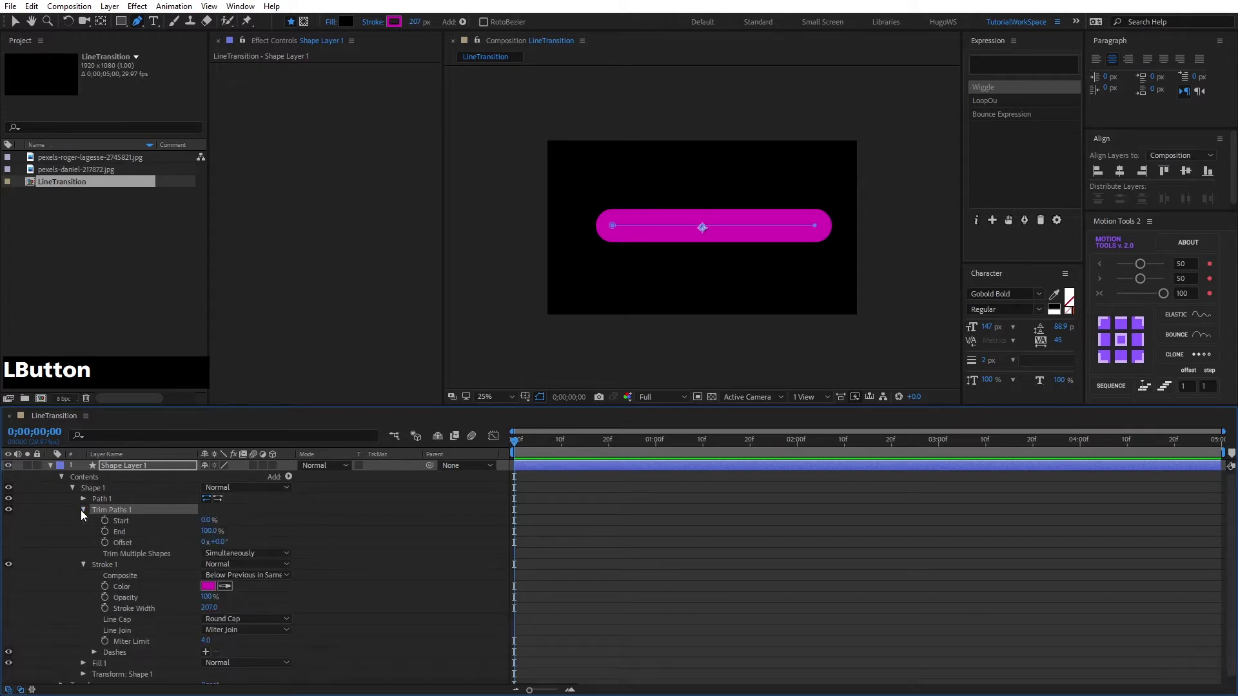
{"action": "left_click", "coordinate": [212, 531]}
{"action": "type", "text": "0"}
{"action": "key", "text": "Return"}
{"action": "left_click_drag", "start_coordinate": [212, 531], "coordinate": [139, 539]}
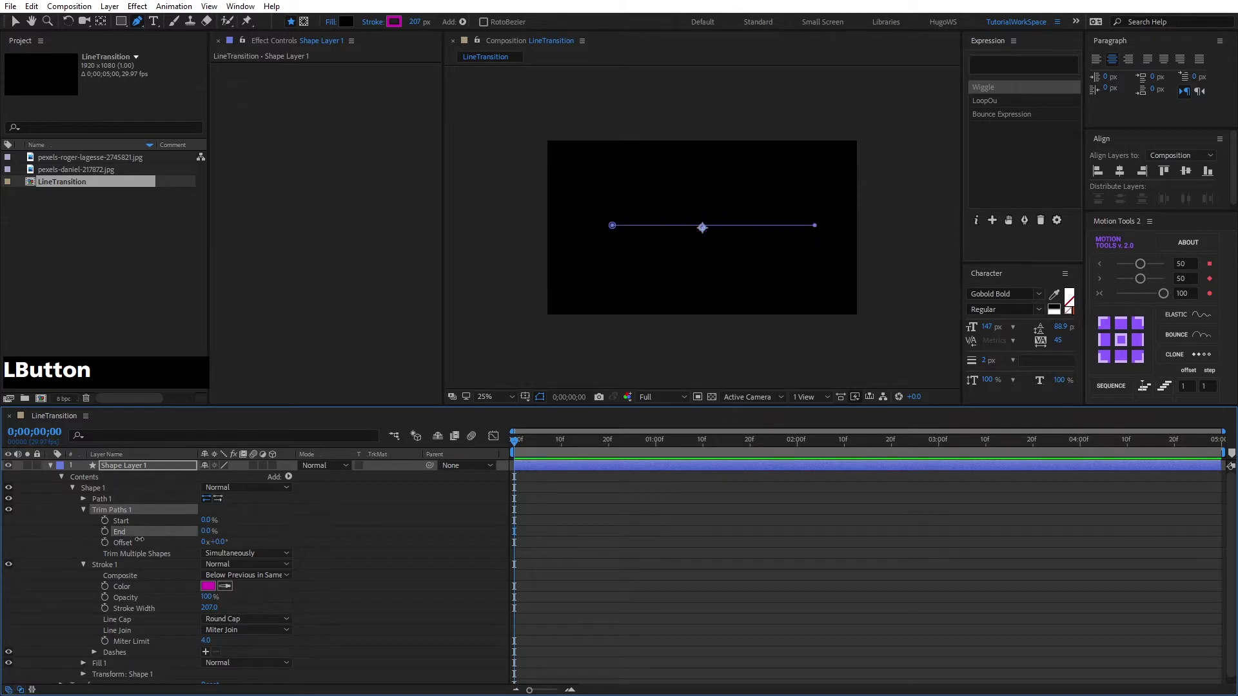
{"action": "left_click", "coordinate": [105, 532]}
- Set Trim Paths End to 100% at frame 25 and preview the draw-on
{"action": "left_click", "coordinate": [651, 441]}
{"action": "left_click_drag", "start_coordinate": [651, 441], "coordinate": [632, 441]}
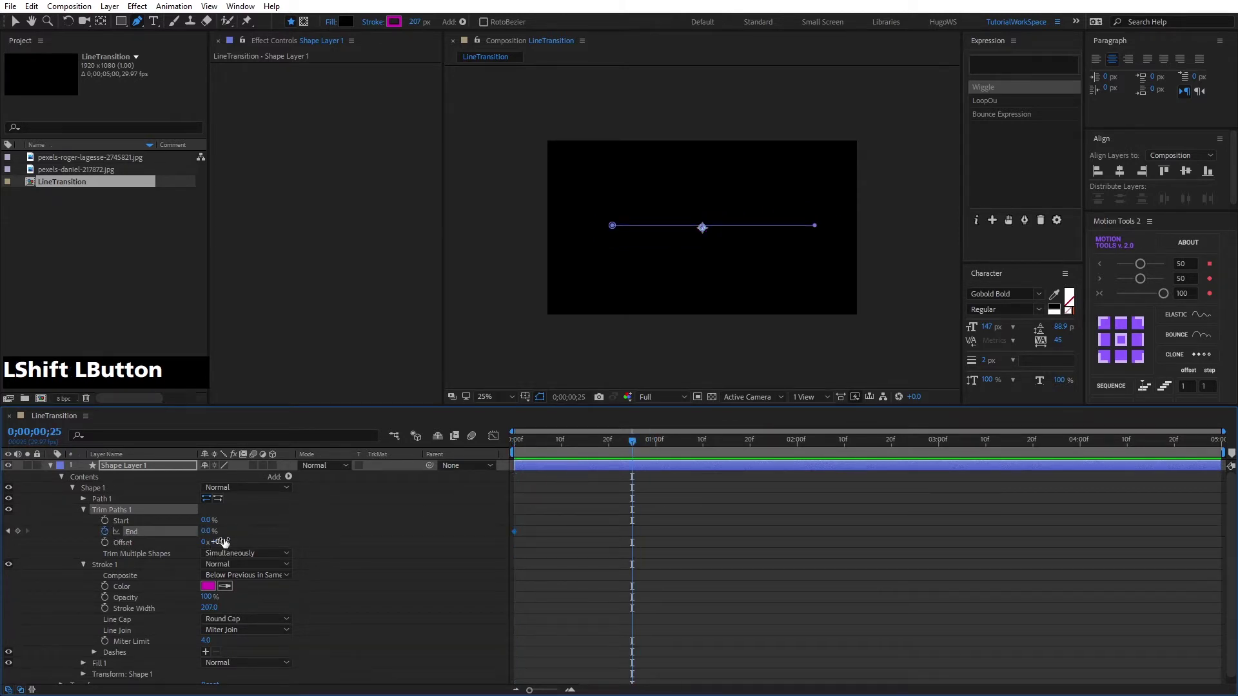
{"action": "left_click_drag", "start_coordinate": [206, 535], "coordinate": [387, 531]}
{"action": "left_click_drag", "start_coordinate": [633, 443], "coordinate": [500, 453]}
{"action": "key", "text": "space"}
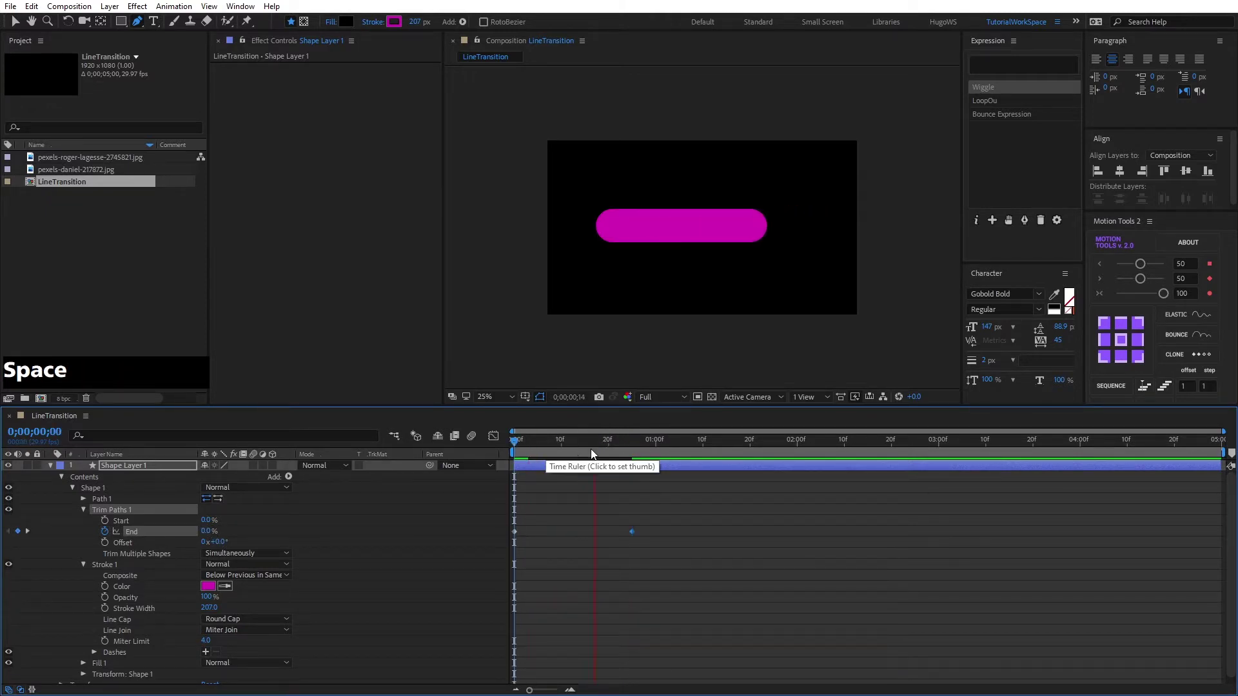
{"action": "left_click_drag", "start_coordinate": [624, 449], "coordinate": [500, 453]}
{"action": "key", "text": "space"}
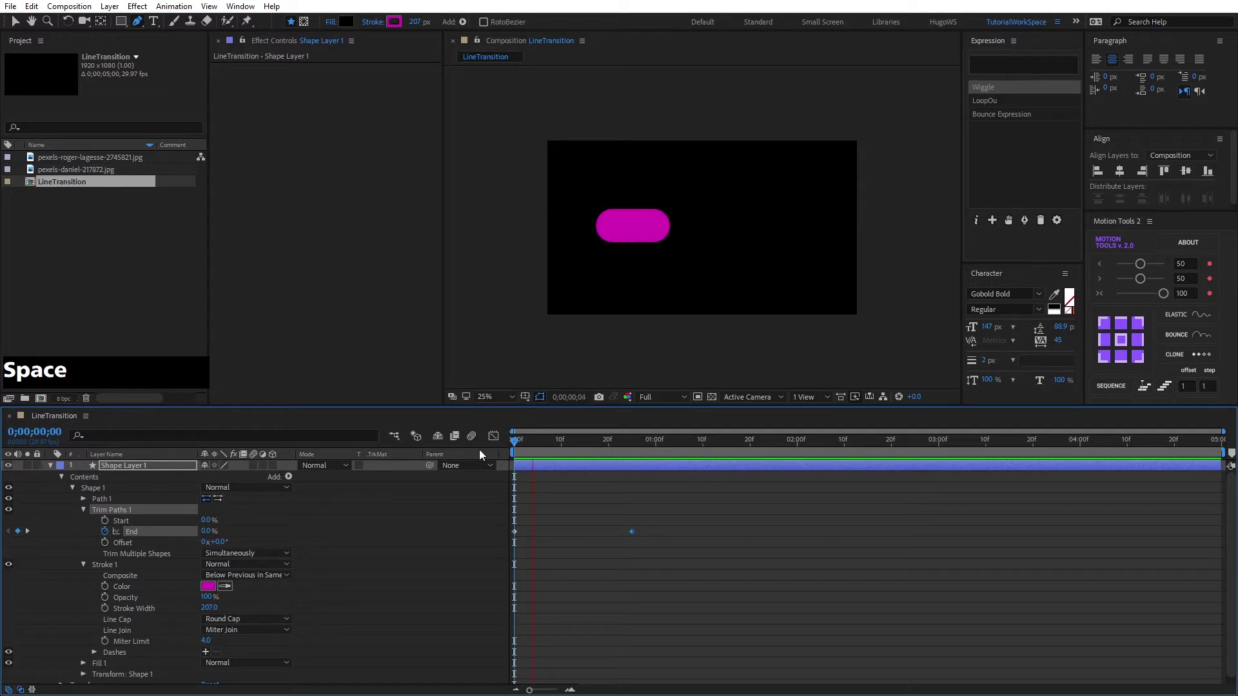
{"action": "left_click", "coordinate": [647, 445]}
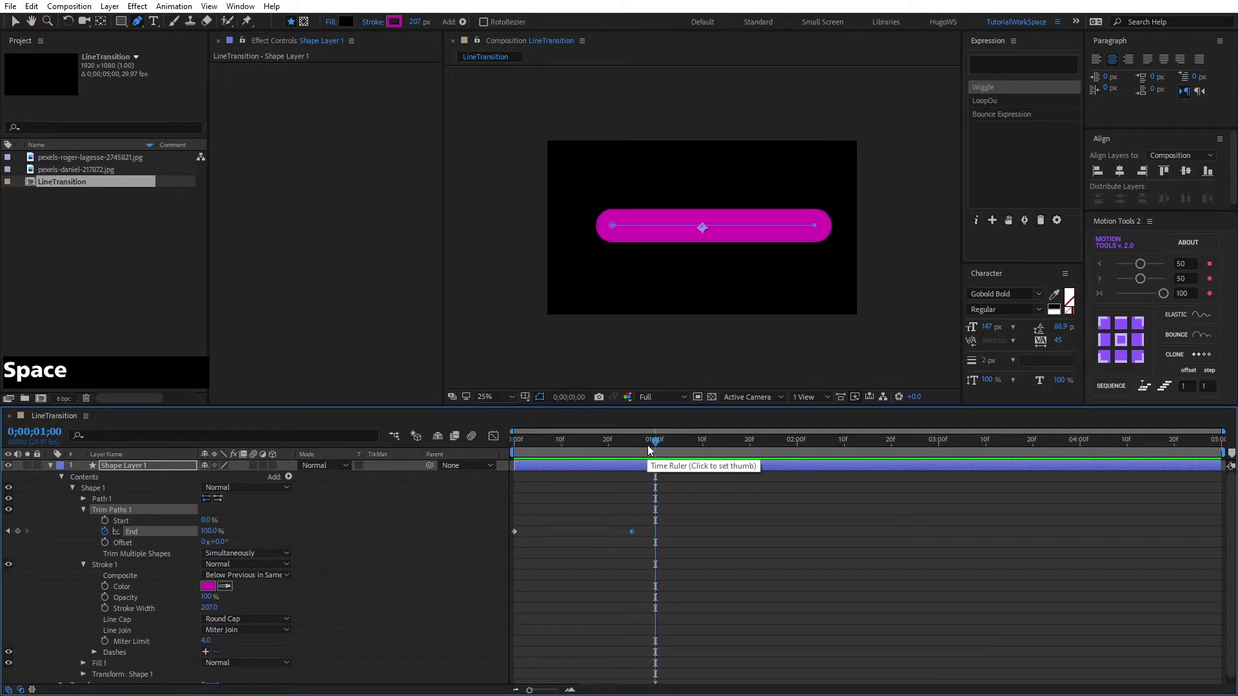
{"action": "left_click_drag", "start_coordinate": [648, 445], "coordinate": [631, 448]}
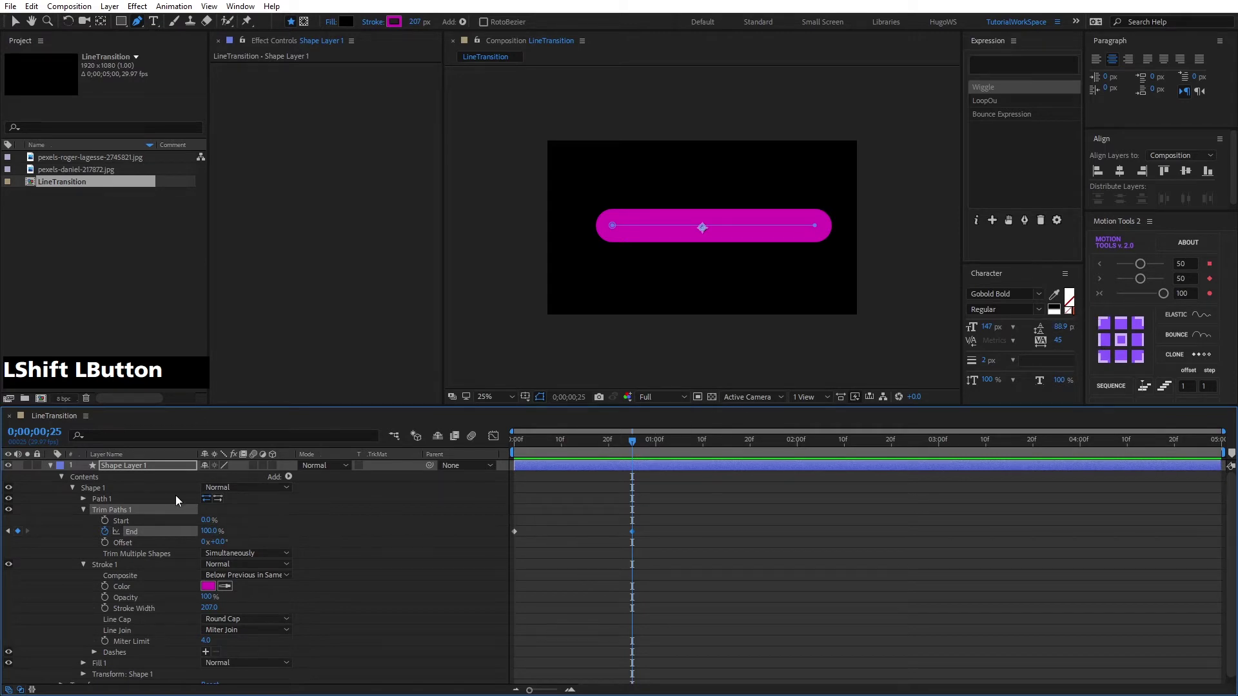
- Anchor Shape Layer 1 at the line's left end and select both End keyframes in the Graph Editor
{"action": "left_click", "coordinate": [149, 465]}
{"action": "left_click", "coordinate": [1105, 344]}
{"action": "left_click", "coordinate": [152, 467]}
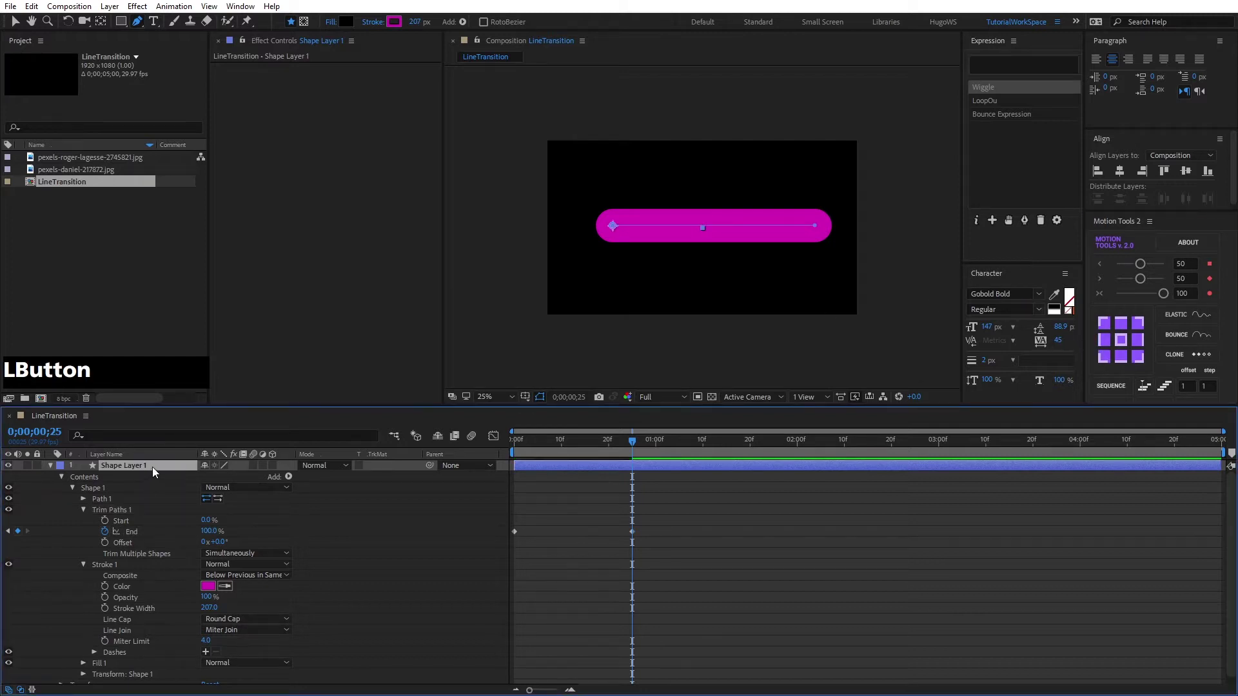
{"action": "key", "text": "u"}
{"action": "left_click_drag", "start_coordinate": [668, 497], "coordinate": [504, 478]}
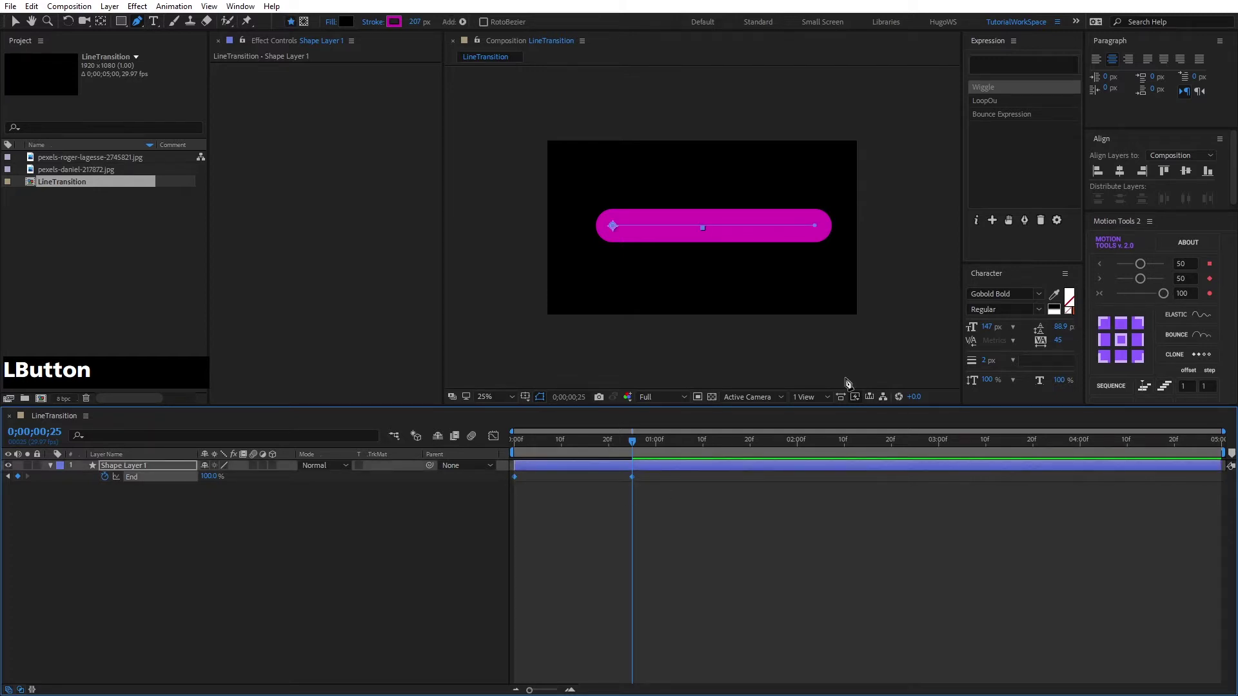
{"action": "left_click", "coordinate": [494, 436]}
{"action": "left_click_drag", "start_coordinate": [715, 539], "coordinate": [506, 603]}
- Apply Motion Tools easing of 50/50 to the End keyframes and preview the draw-on
{"action": "left_click", "coordinate": [1167, 294]}
{"action": "double_click", "coordinate": [1175, 278]}
{"action": "type", "text": "50"}
{"action": "key", "text": "Return"}
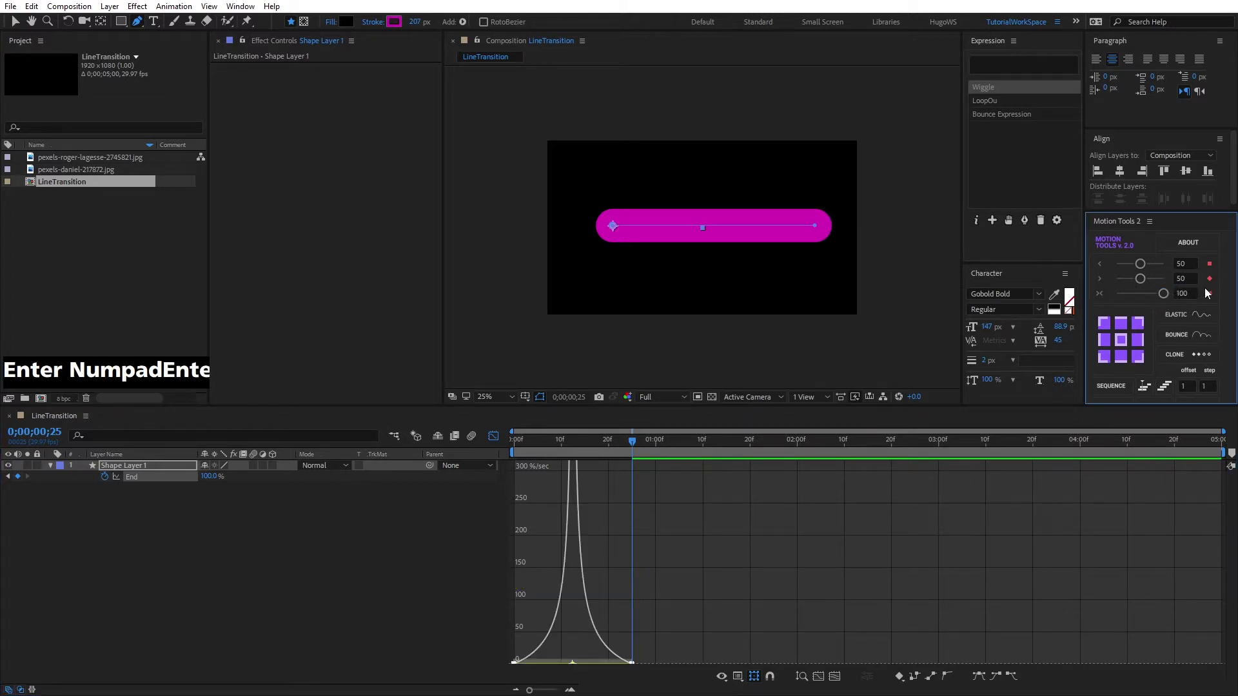
{"action": "double_click", "coordinate": [1168, 263]}
{"action": "type", "text": "50"}
{"action": "key", "text": "Return"}
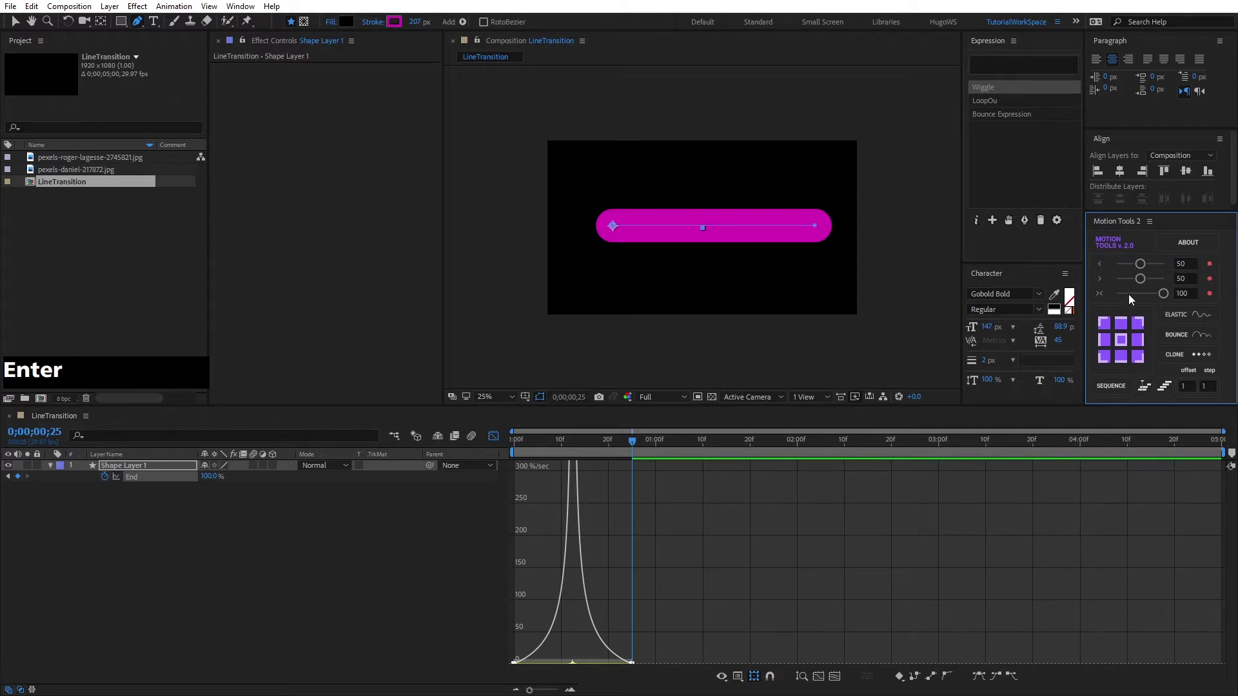
{"action": "left_click", "coordinate": [1139, 265]}
{"action": "type", "text": "50"}
{"action": "key", "text": "Return"}
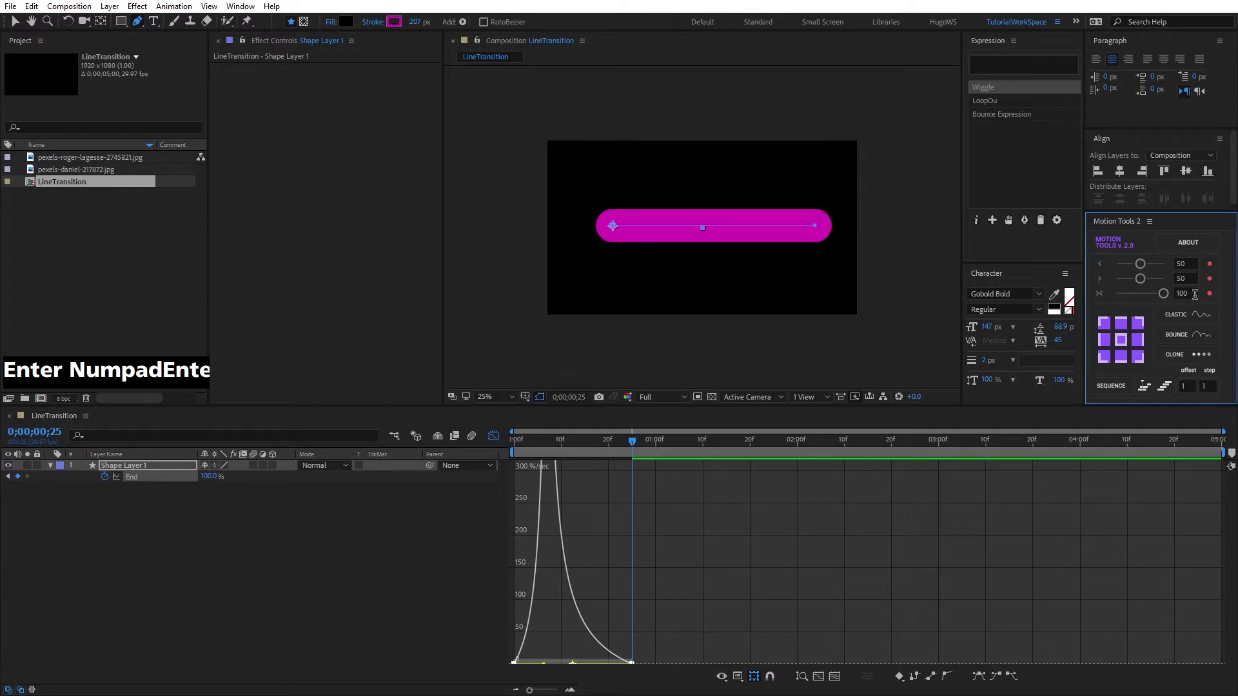
{"action": "left_click", "coordinate": [1163, 294]}
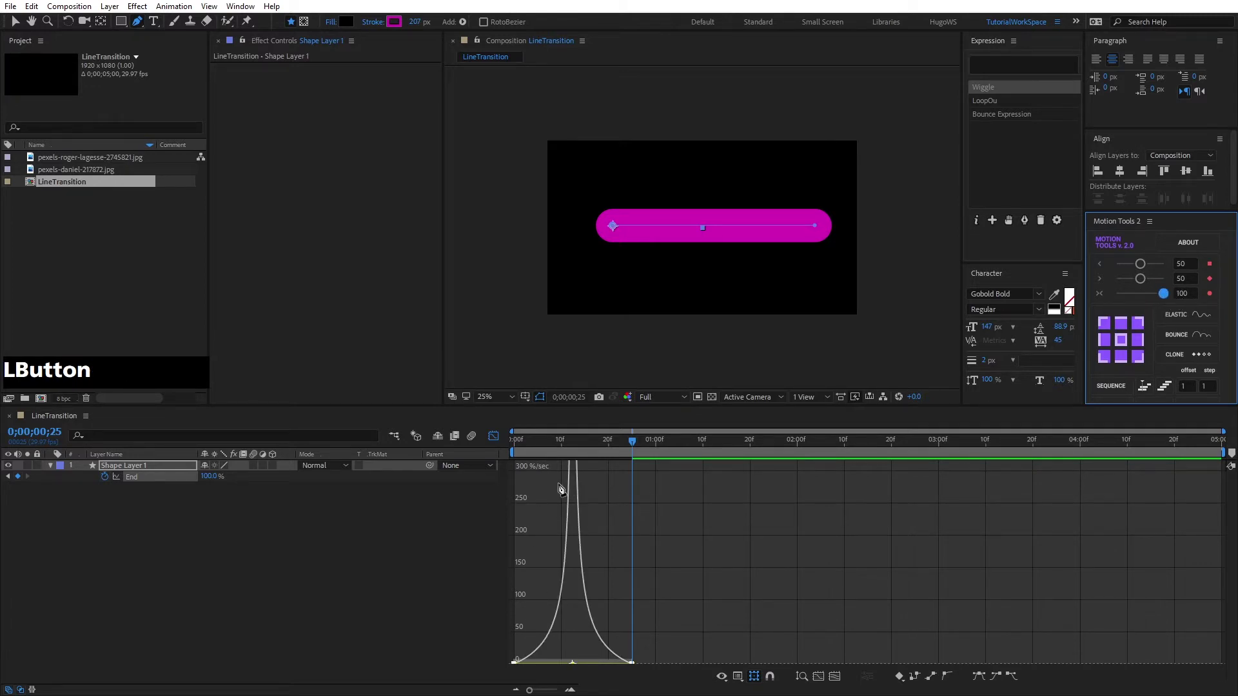
{"action": "left_click", "coordinate": [572, 440]}
{"action": "key", "text": "space"}
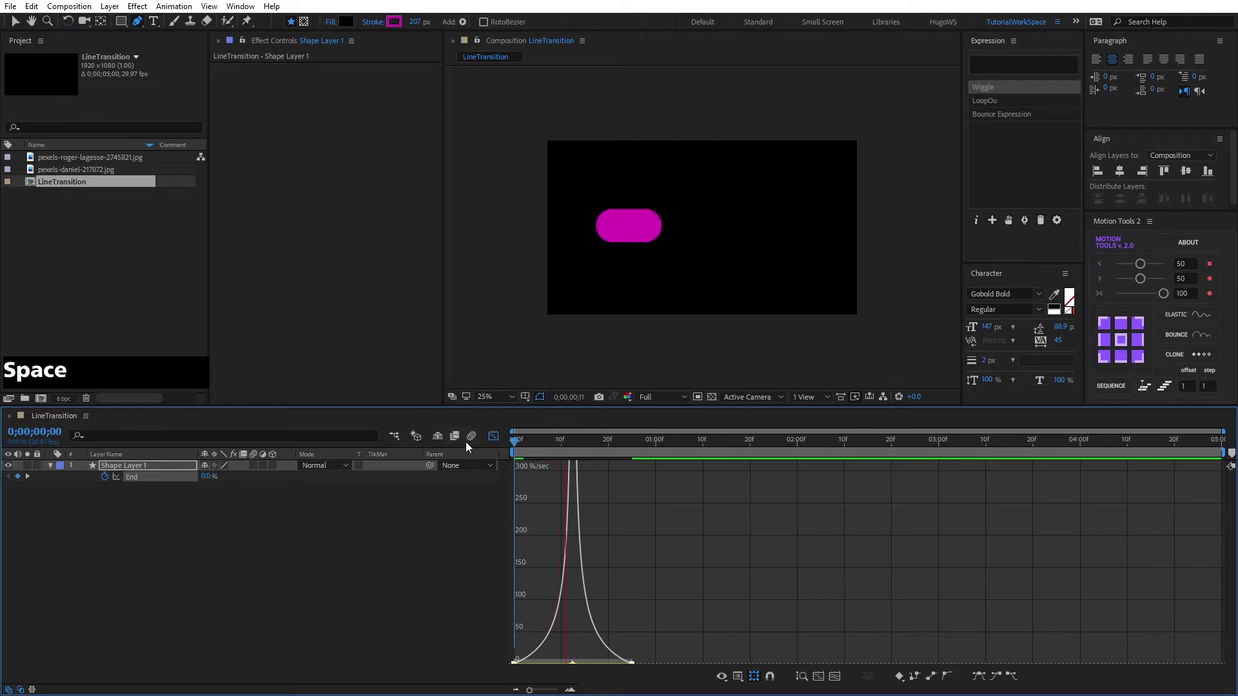
- Review the eased draw-on and return to frame 0 in the layer's keyframe view
{"action": "left_click", "coordinate": [575, 444]}
{"action": "left_click_drag", "start_coordinate": [575, 446], "coordinate": [605, 462]}
{"action": "left_click", "coordinate": [213, 539]}
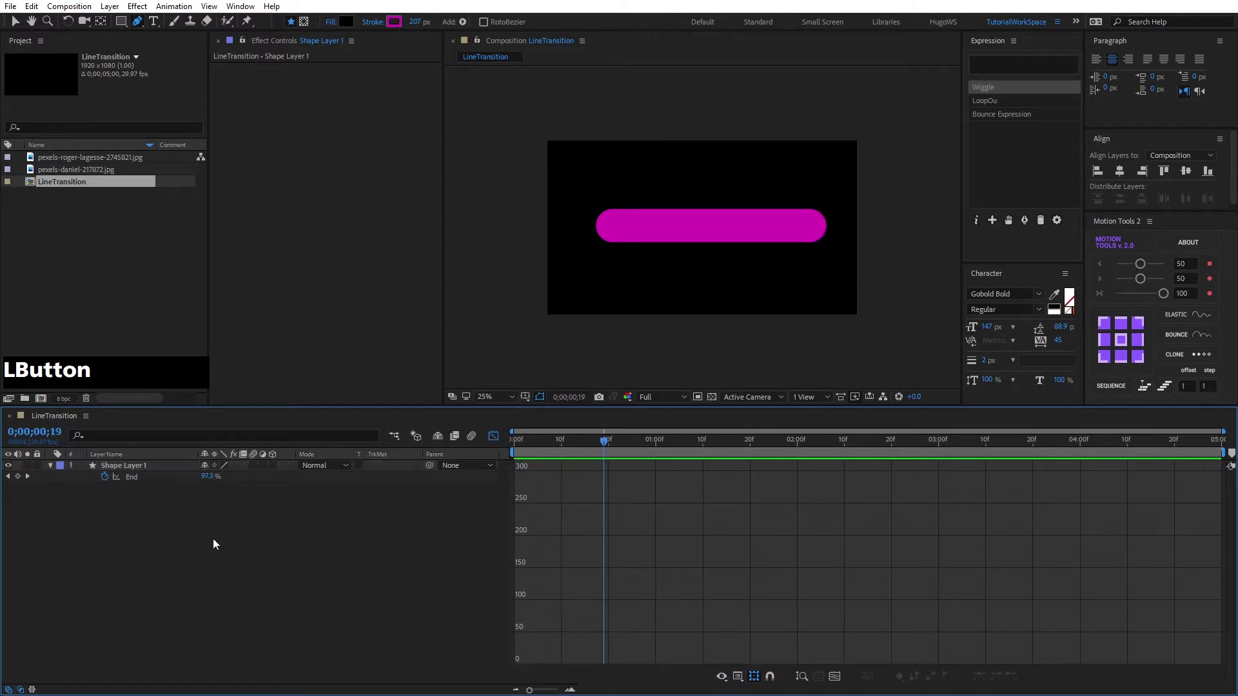
{"action": "left_click", "coordinate": [137, 465]}
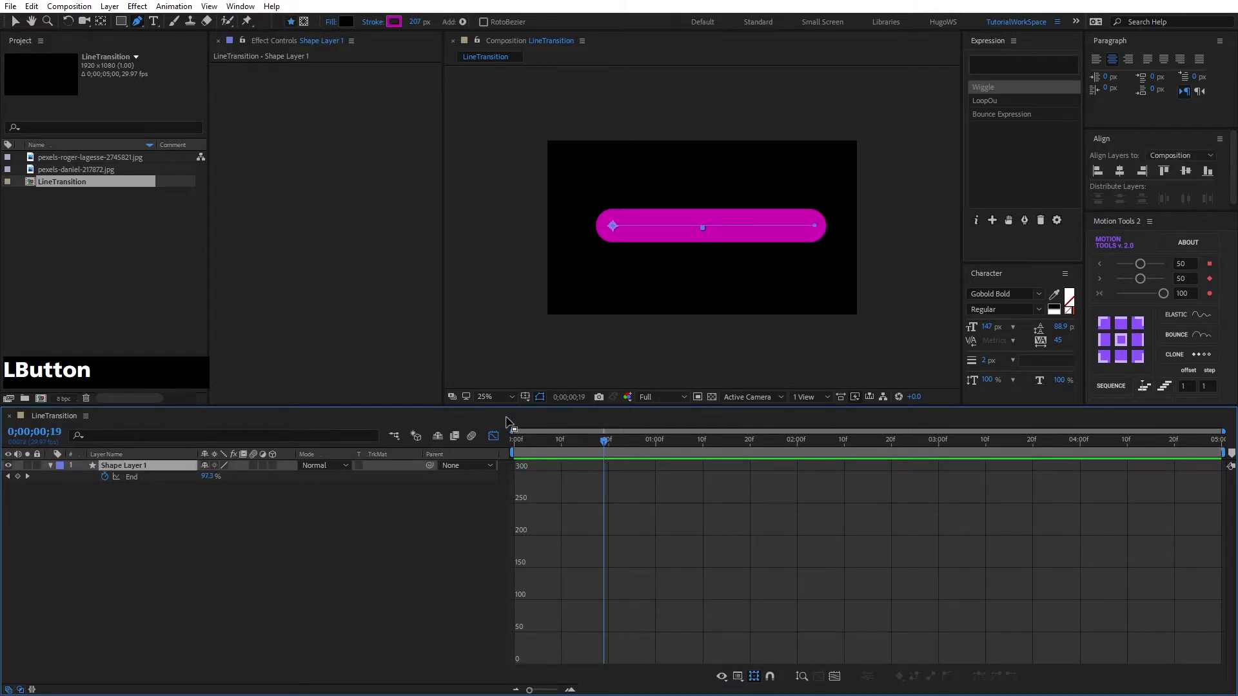
{"action": "left_click", "coordinate": [495, 437]}
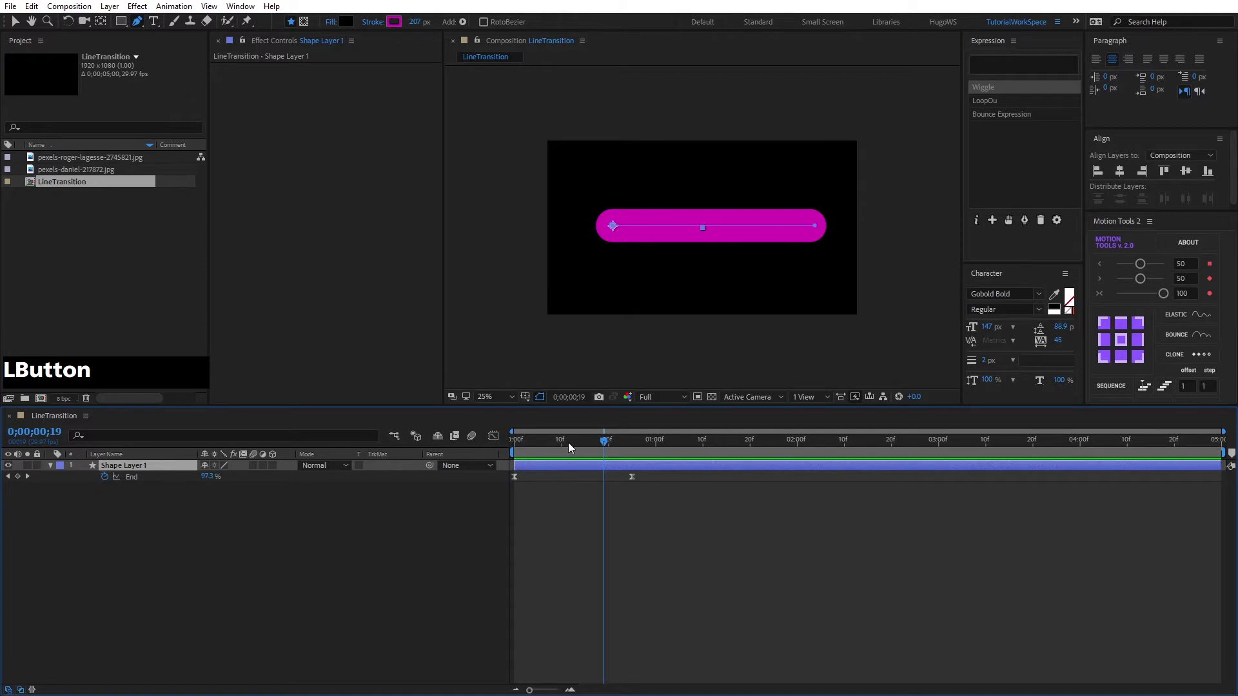
{"action": "left_click_drag", "start_coordinate": [567, 442], "coordinate": [512, 442]}
- Animate Shape 1's Position from 0,0 at frame 0 to 339,0 at frame 25, then preview
{"action": "left_click", "coordinate": [51, 465]}
{"action": "left_click", "coordinate": [62, 478]}
{"action": "left_click", "coordinate": [73, 489]}
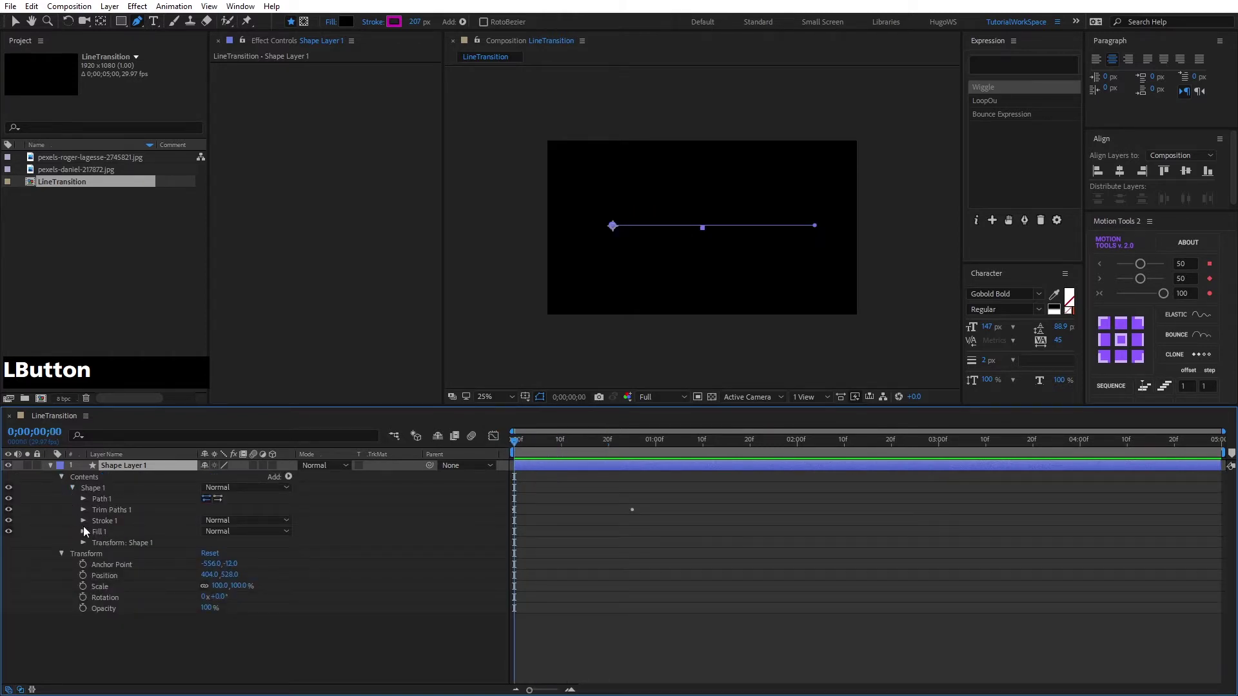
{"action": "left_click", "coordinate": [83, 543]}
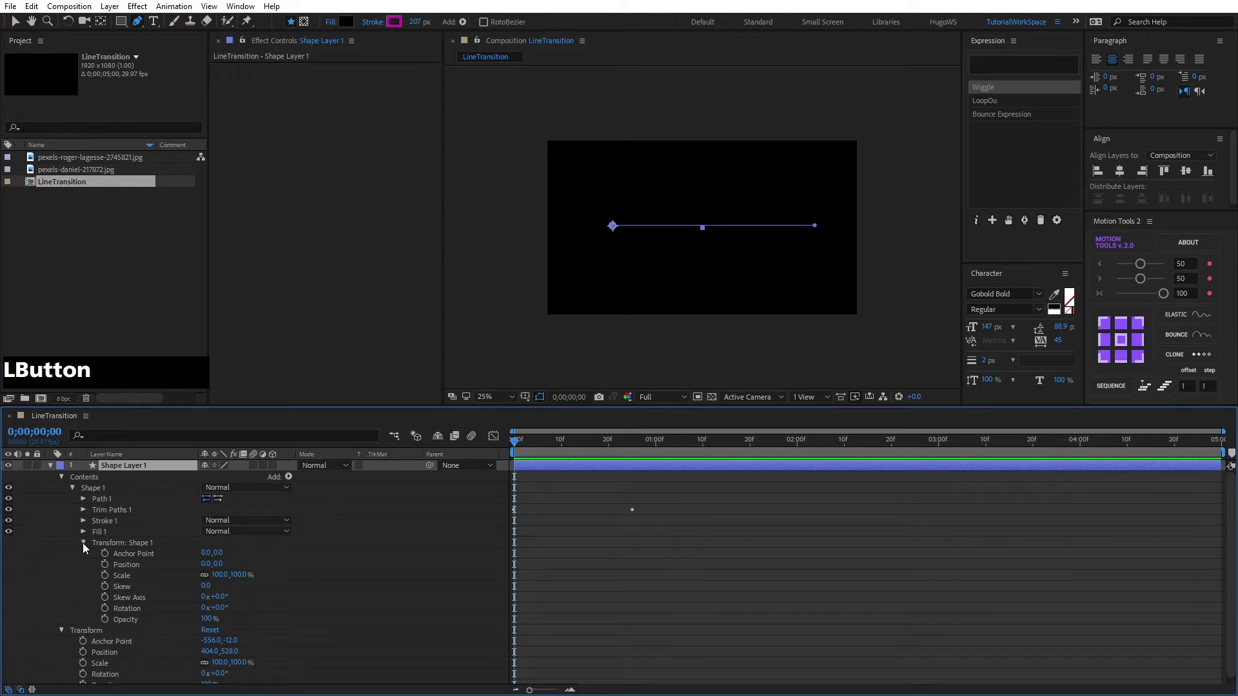
{"action": "left_click", "coordinate": [141, 559]}
{"action": "left_click_drag", "start_coordinate": [523, 443], "coordinate": [632, 441]}
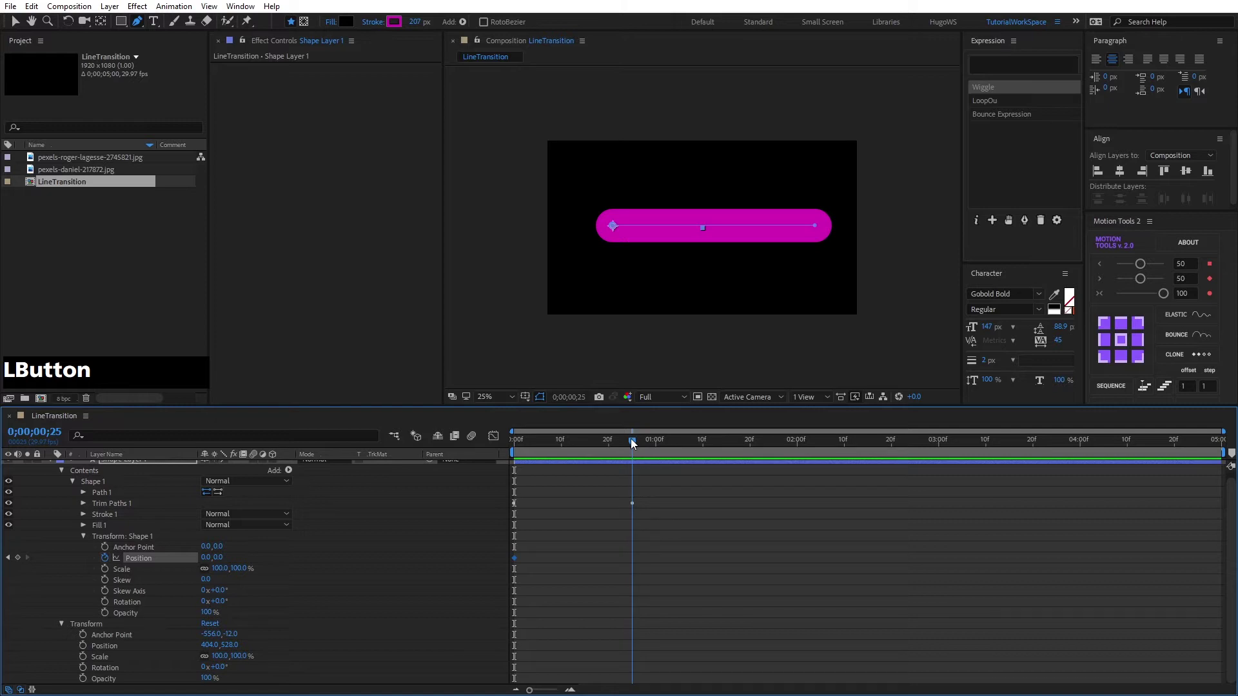
{"action": "left_click_drag", "start_coordinate": [632, 443], "coordinate": [632, 443]}
{"action": "left_click_drag", "start_coordinate": [209, 558], "coordinate": [788, 460]}
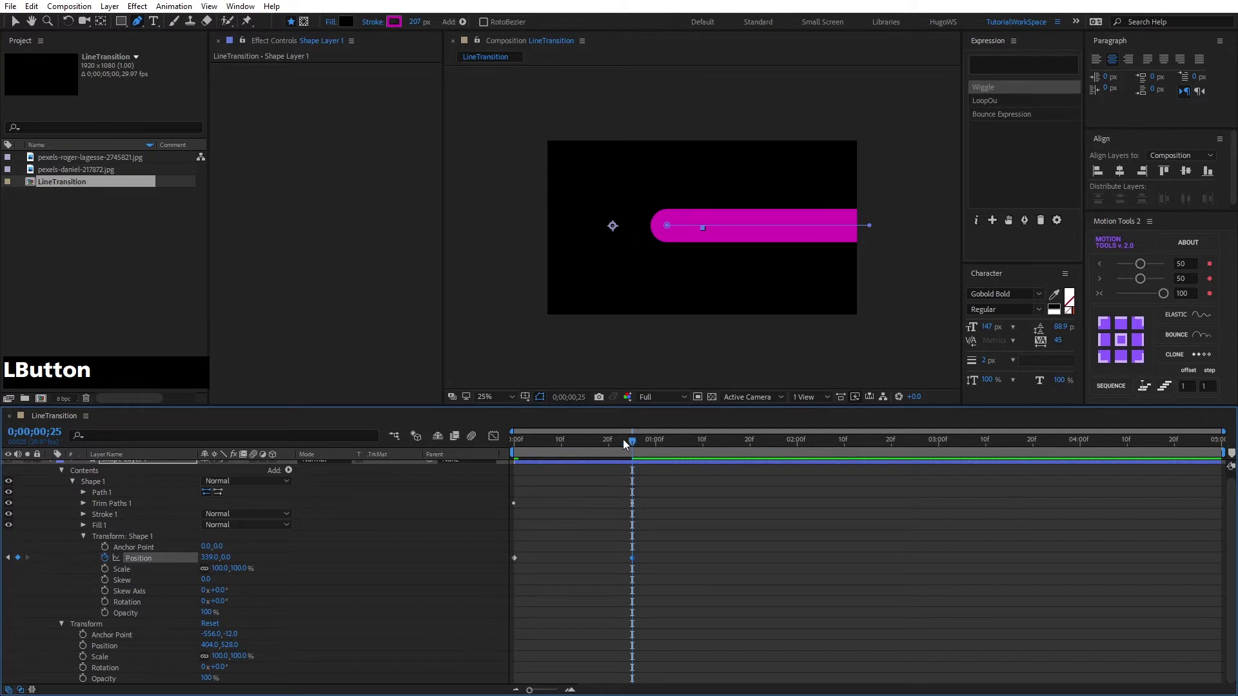
{"action": "left_click_drag", "start_coordinate": [623, 439], "coordinate": [513, 439]}
{"action": "key", "text": "space"}
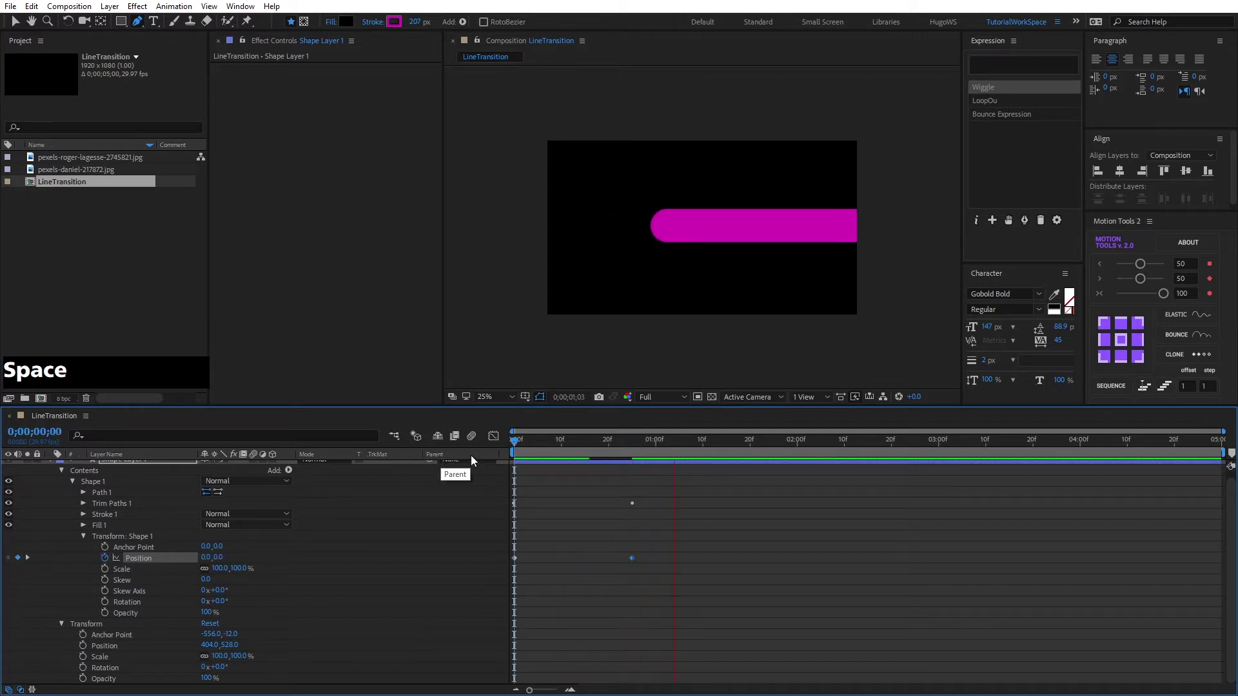
{"action": "key", "text": "space"}
{"action": "left_click_drag", "start_coordinate": [606, 443], "coordinate": [486, 468]}
{"action": "scroll", "coordinate": [273, 544], "scroll_direction": "up", "scroll_amount": 1}
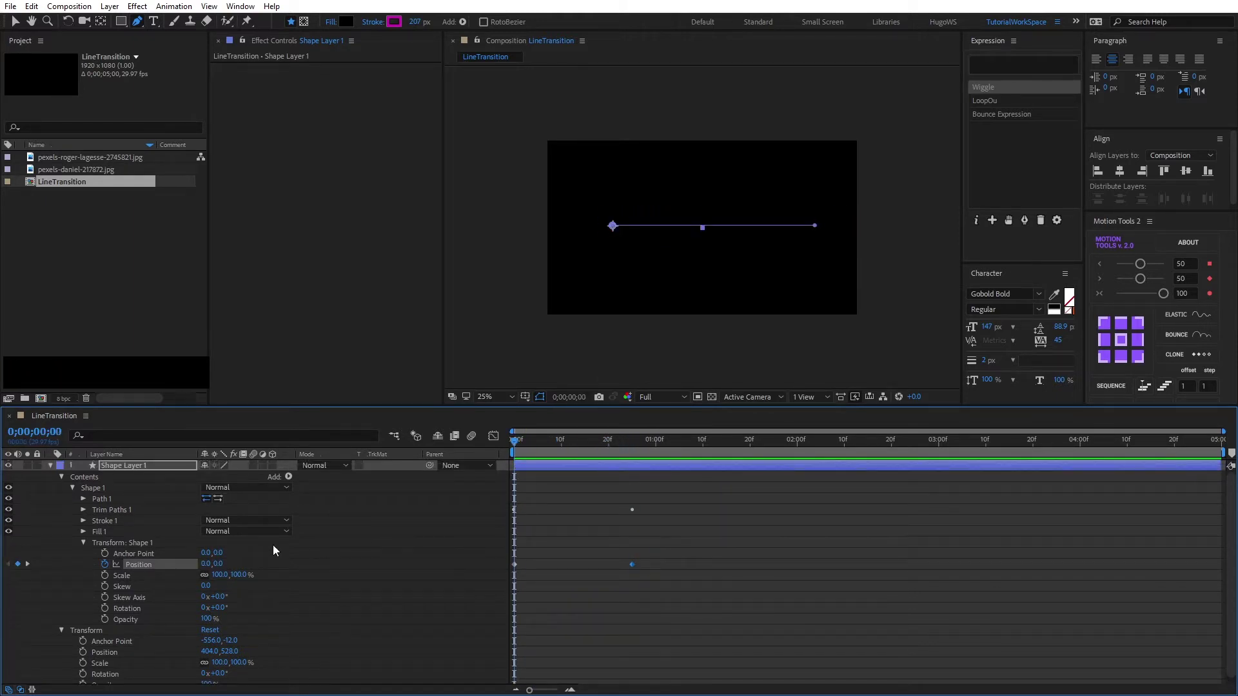
- Set Shape Layer 1's Rotation to 45° so the line runs diagonally down-right
{"action": "left_click", "coordinate": [52, 464]}
{"action": "key", "text": "r"}
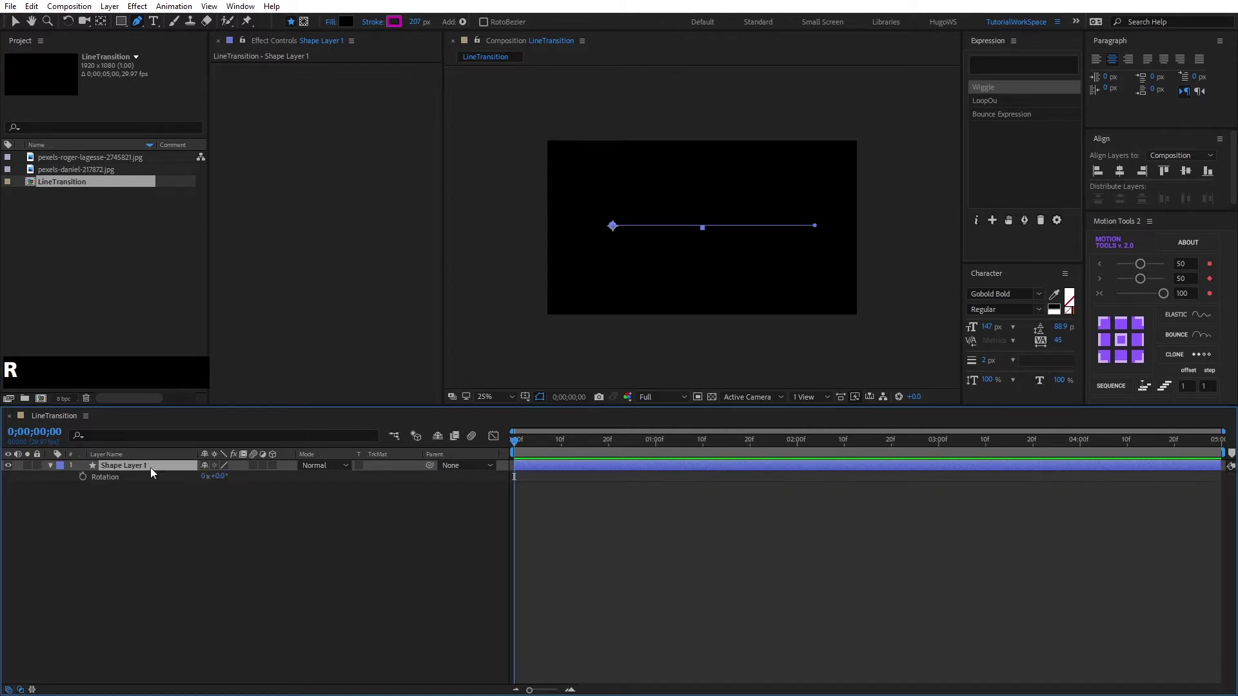
{"action": "left_click_drag", "start_coordinate": [221, 481], "coordinate": [227, 481]}
{"action": "left_click", "coordinate": [215, 477]}
{"action": "type", "text": "45"}
{"action": "key", "text": "Return"}
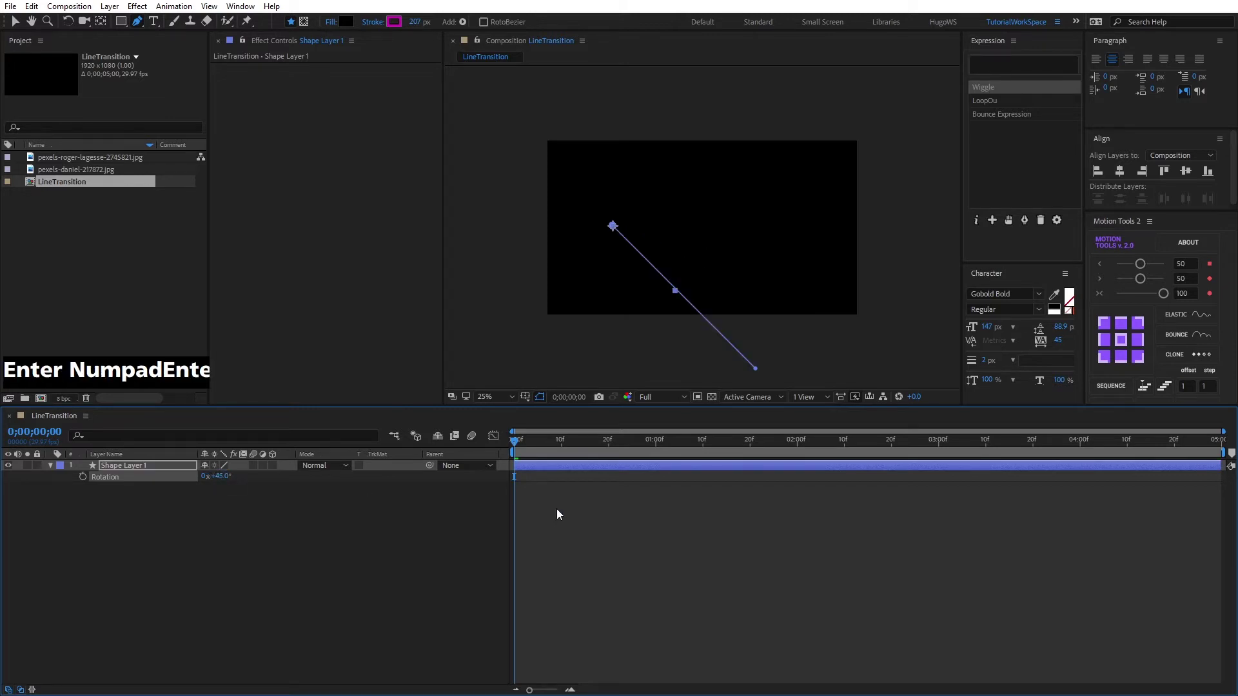
{"action": "key", "text": "space"}
{"action": "left_click", "coordinate": [537, 442]}
- Move the diagonal line layer up-left toward the comp's top-left corner
{"action": "left_click_drag", "start_coordinate": [538, 444], "coordinate": [515, 443]}
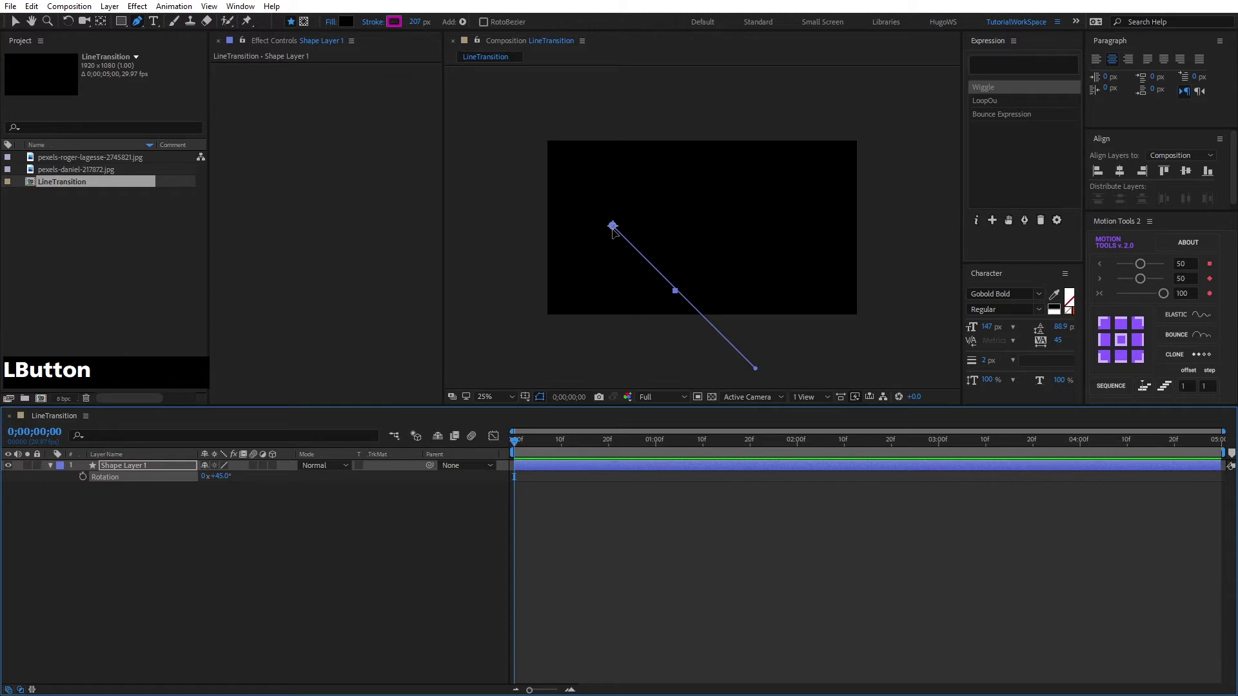
{"action": "key", "text": "v"}
{"action": "left_click_drag", "start_coordinate": [612, 230], "coordinate": [542, 141]}
- Drag Path 1's lower vertex down-right to stretch the line toward the bottom edge
{"action": "left_click", "coordinate": [51, 466]}
{"action": "left_click", "coordinate": [51, 465]}
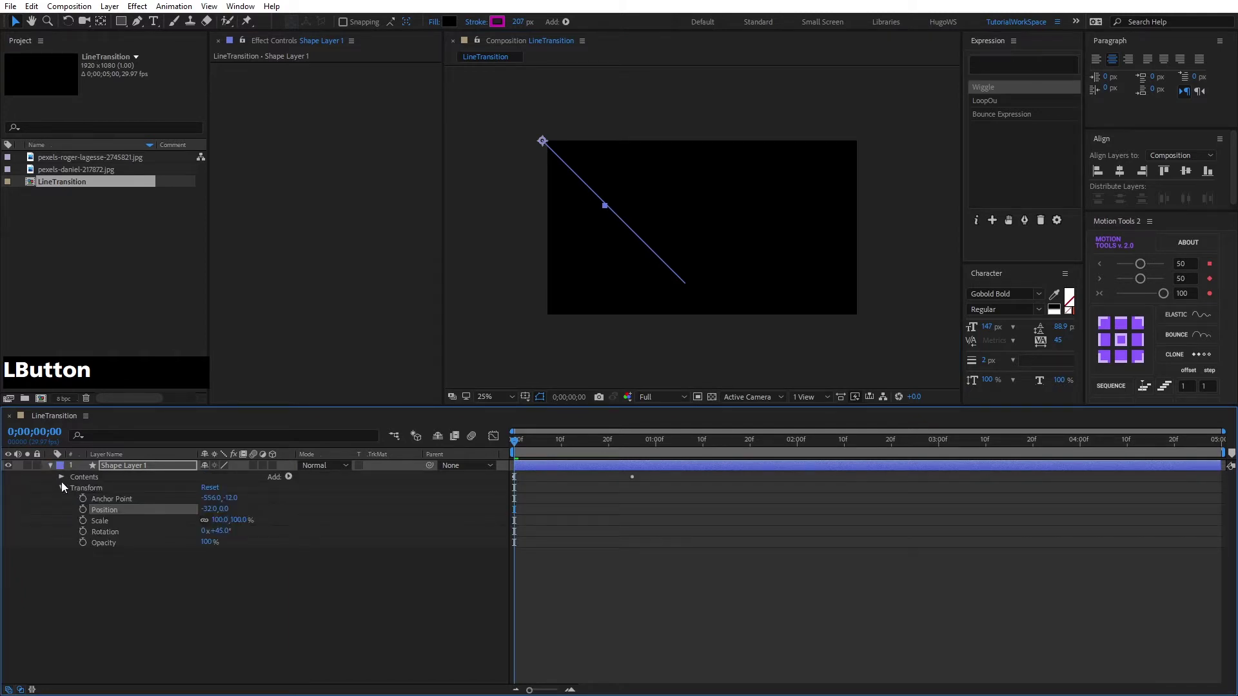
{"action": "left_click", "coordinate": [61, 481]}
{"action": "left_click", "coordinate": [72, 488]}
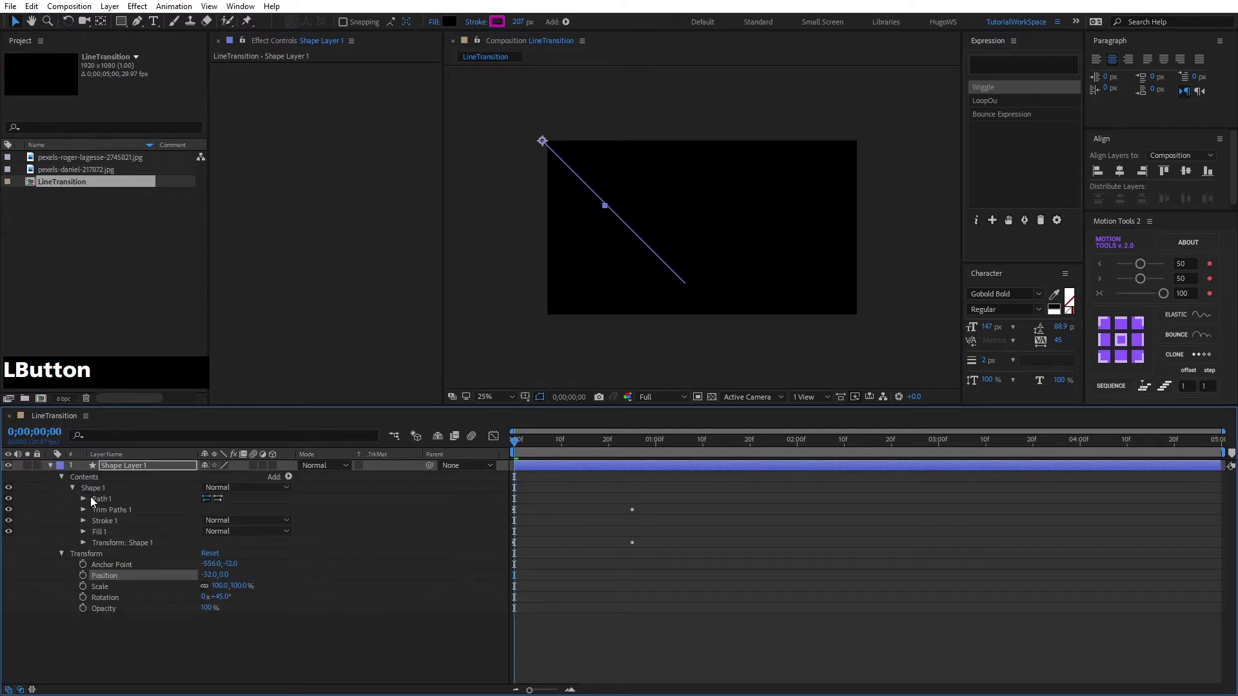
{"action": "left_click", "coordinate": [84, 497]}
{"action": "left_click", "coordinate": [123, 510]}
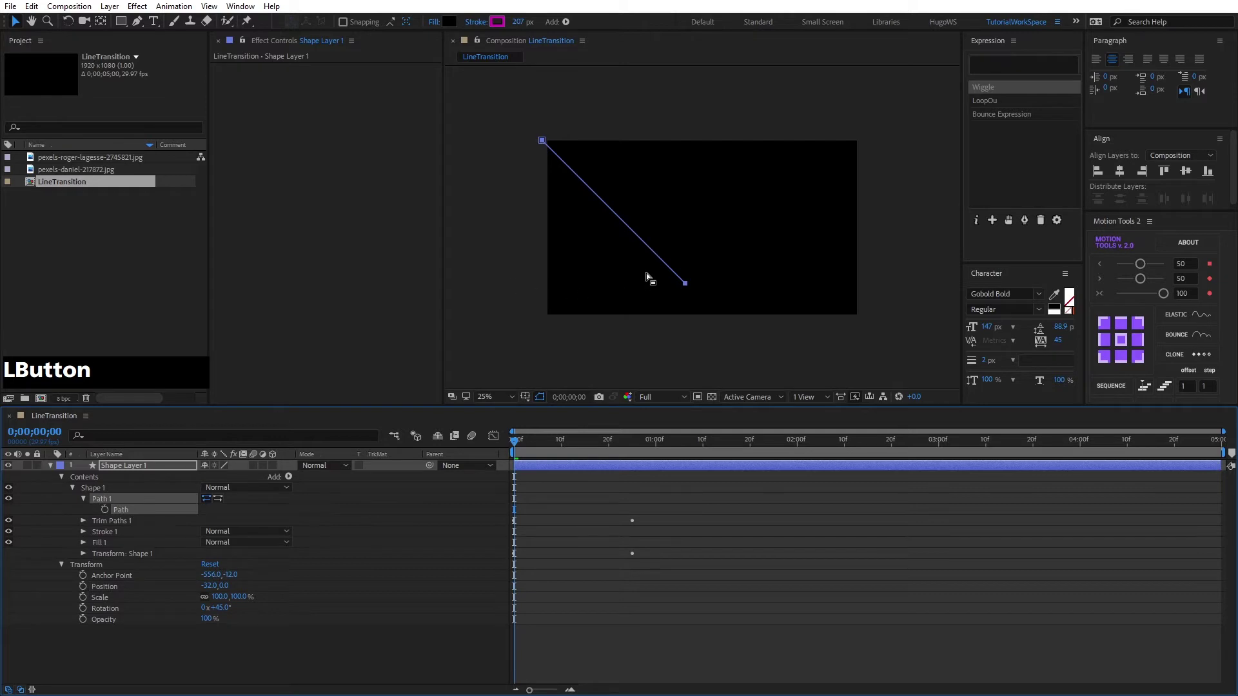
{"action": "left_click", "coordinate": [709, 268]}
{"action": "left_click_drag", "start_coordinate": [686, 284], "coordinate": [723, 339]}
- At frame 22, drag the path's start vertex onto the comp's top-left corner and preview
{"action": "left_click", "coordinate": [501, 453]}
{"action": "key", "text": "space"}
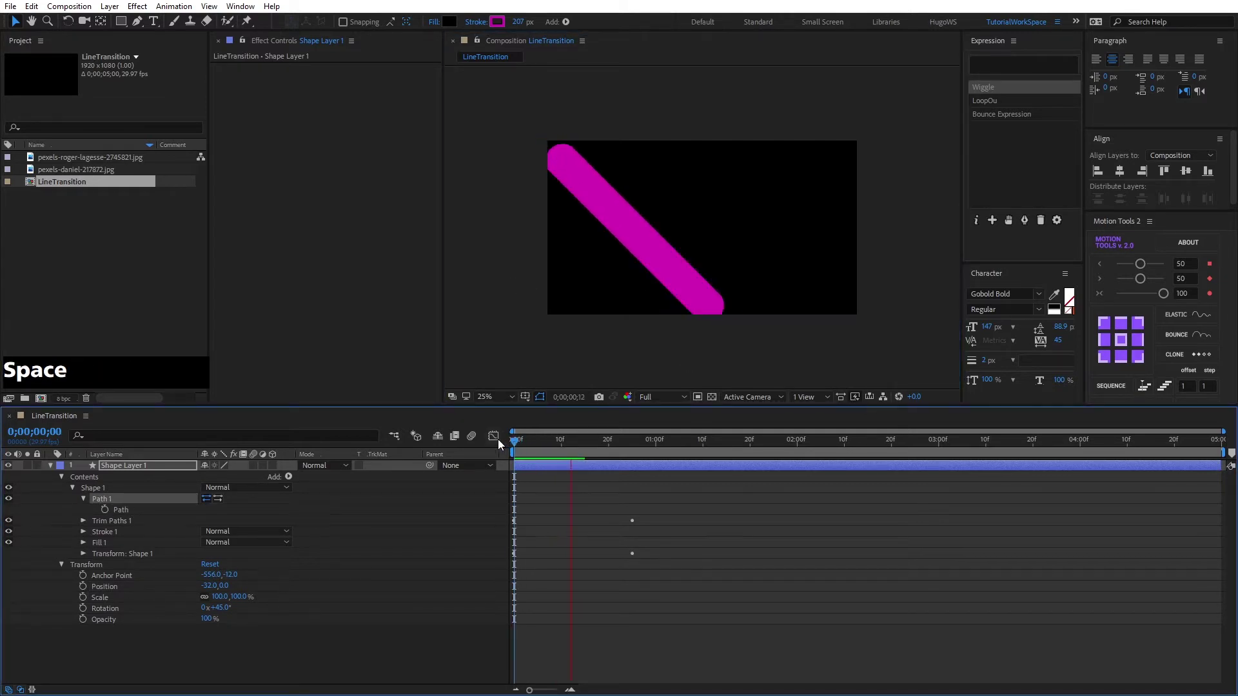
{"action": "left_click_drag", "start_coordinate": [547, 441], "coordinate": [634, 454]}
{"action": "left_click_drag", "start_coordinate": [580, 178], "coordinate": [553, 145]}
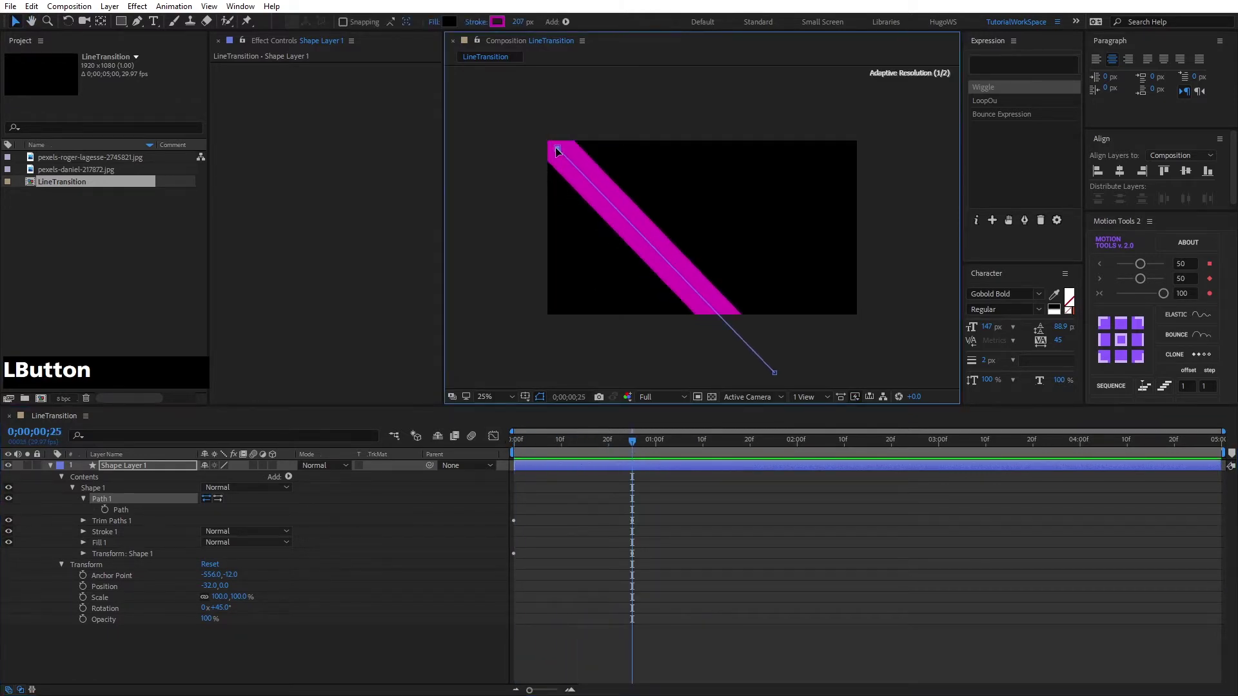
{"action": "left_click", "coordinate": [436, 448]}
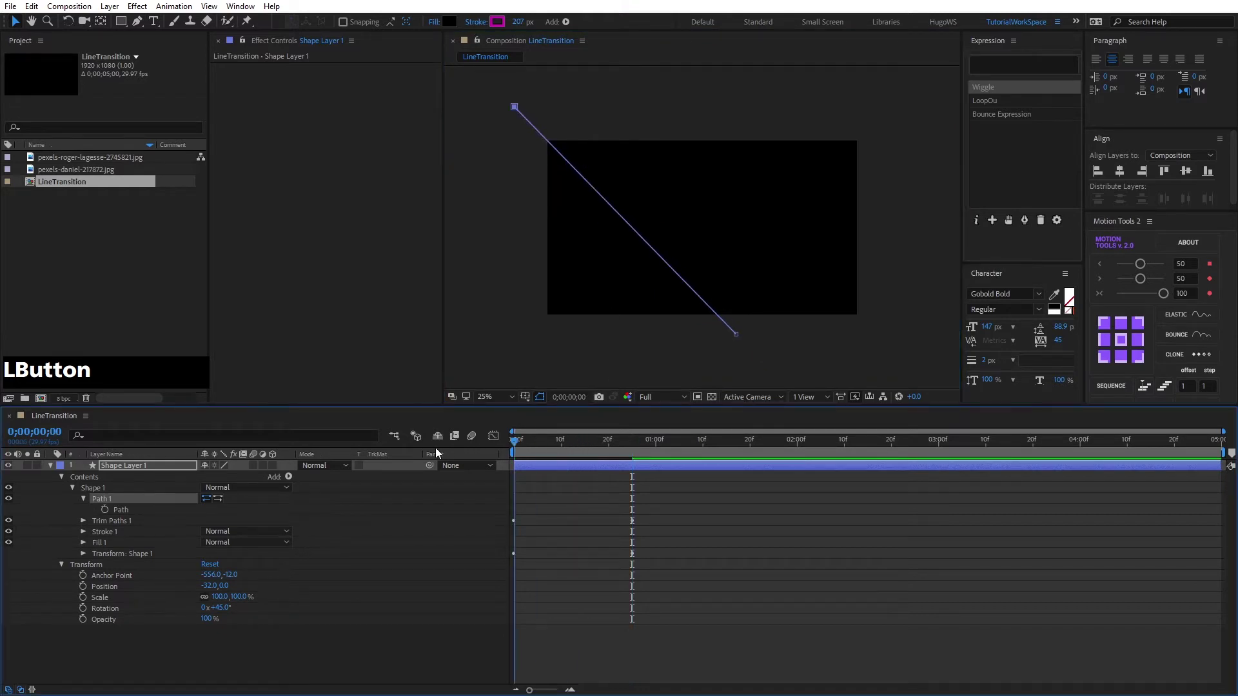
{"action": "key", "text": "space"}
{"action": "mouse_move", "coordinate": [640, 451]}
{"action": "left_mouse_down"}
{"action": "mouse_move", "coordinate": [500, 453]}
{"action": "mouse_move", "coordinate": [638, 454]}
{"action": "mouse_move", "coordinate": [529, 462]}
{"action": "mouse_move", "coordinate": [636, 465]}
{"action": "mouse_move", "coordinate": [621, 450]}
{"action": "mouse_move", "coordinate": [516, 454]}
{"action": "mouse_move", "coordinate": [627, 452]}
{"action": "left_mouse_up"}
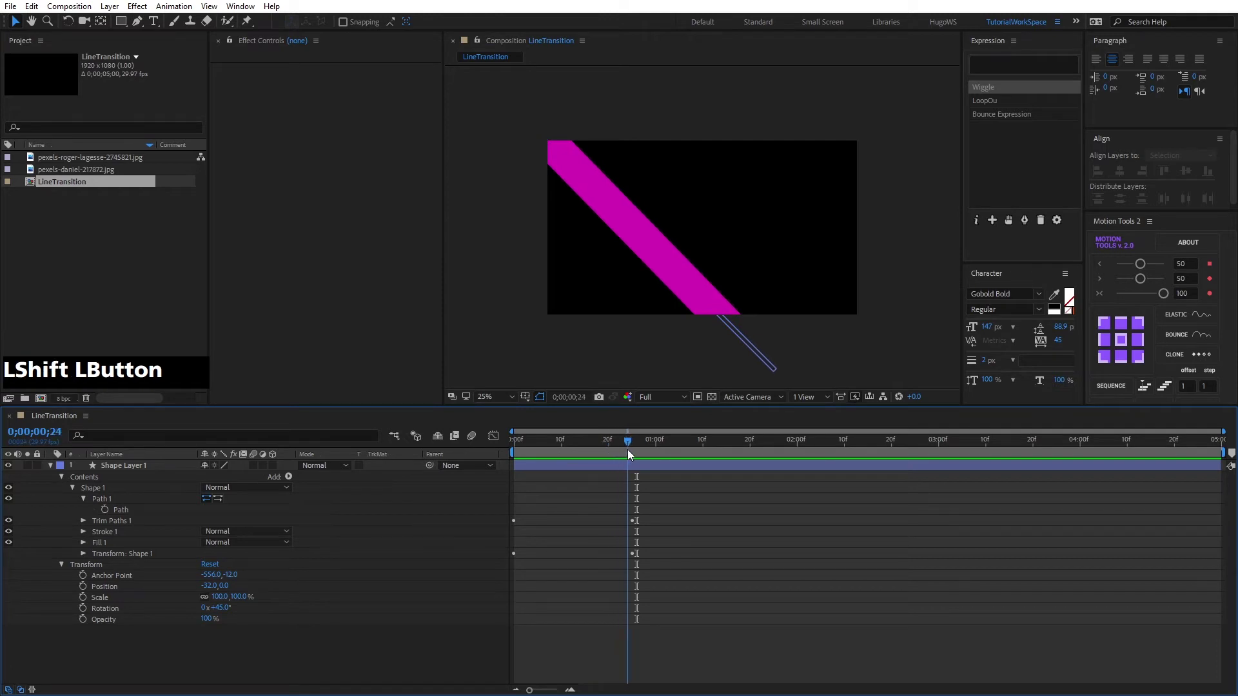
{"action": "left_click", "coordinate": [128, 466]}
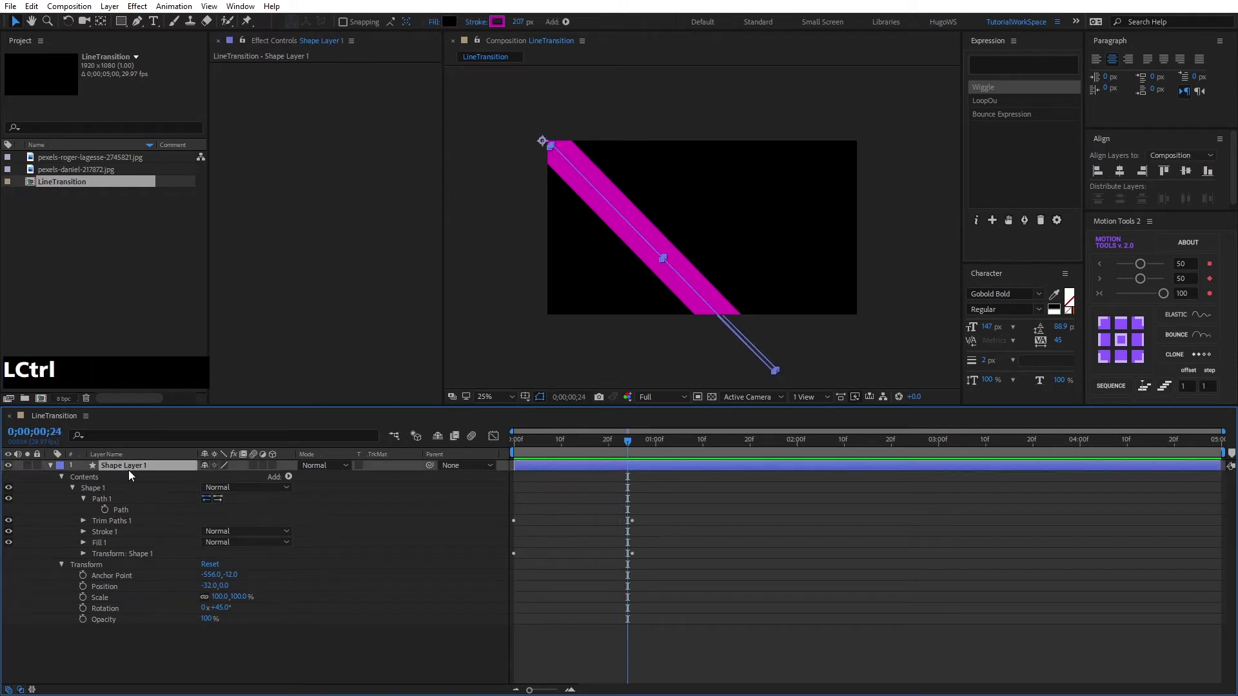
- Duplicate the stripe into Shape Layers 2 and 3, widening strokes up to 691 px and offsetting them up-right
{"action": "key", "text": "ctrl+d"}
{"action": "left_click", "coordinate": [520, 22]}
{"action": "mouse_move", "coordinate": [520, 21]}
{"action": "left_mouse_down"}
{"action": "mouse_move", "coordinate": [608, 179]}
{"action": "mouse_move", "coordinate": [640, 191]}
{"action": "left_mouse_up"}
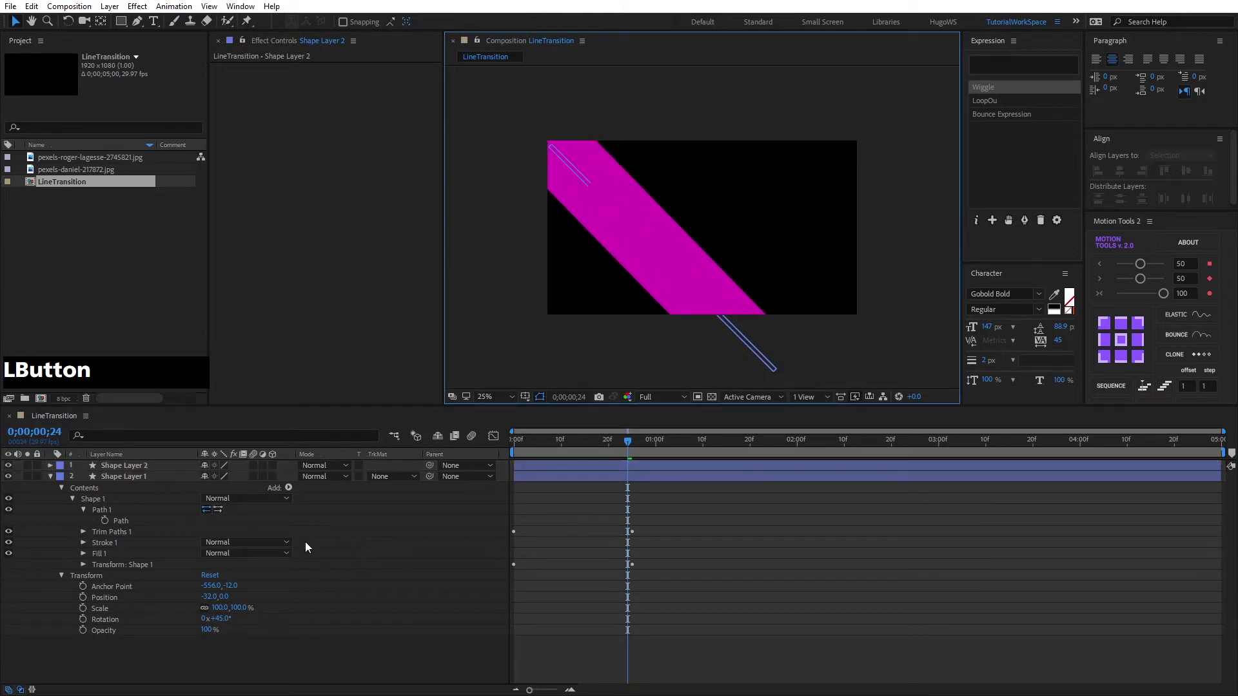
{"action": "left_click", "coordinate": [119, 466]}
{"action": "left_click_drag", "start_coordinate": [546, 146], "coordinate": [669, 113]}
{"action": "key", "text": "ctrl+d"}
{"action": "left_click_drag", "start_coordinate": [518, 29], "coordinate": [679, 12]}
{"action": "left_click", "coordinate": [151, 467]}
{"action": "mouse_move", "coordinate": [668, 114]}
{"action": "left_mouse_down"}
{"action": "mouse_move", "coordinate": [705, 88]}
{"action": "mouse_move", "coordinate": [679, 102]}
{"action": "left_mouse_up"}
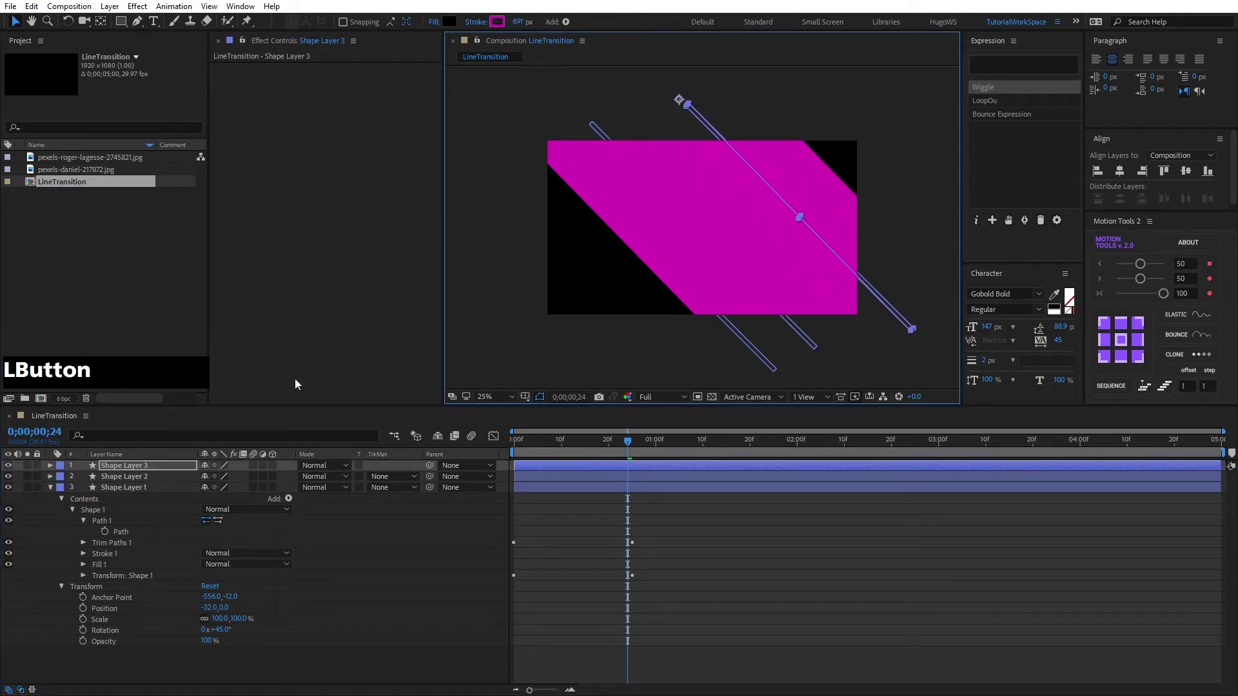
- Duplicate Shape Layer 1 as Shape Layer 4 on top, stroke 572 px, shifted down-left
{"action": "left_click", "coordinate": [191, 487]}
{"action": "key", "text": "ctrl+d"}
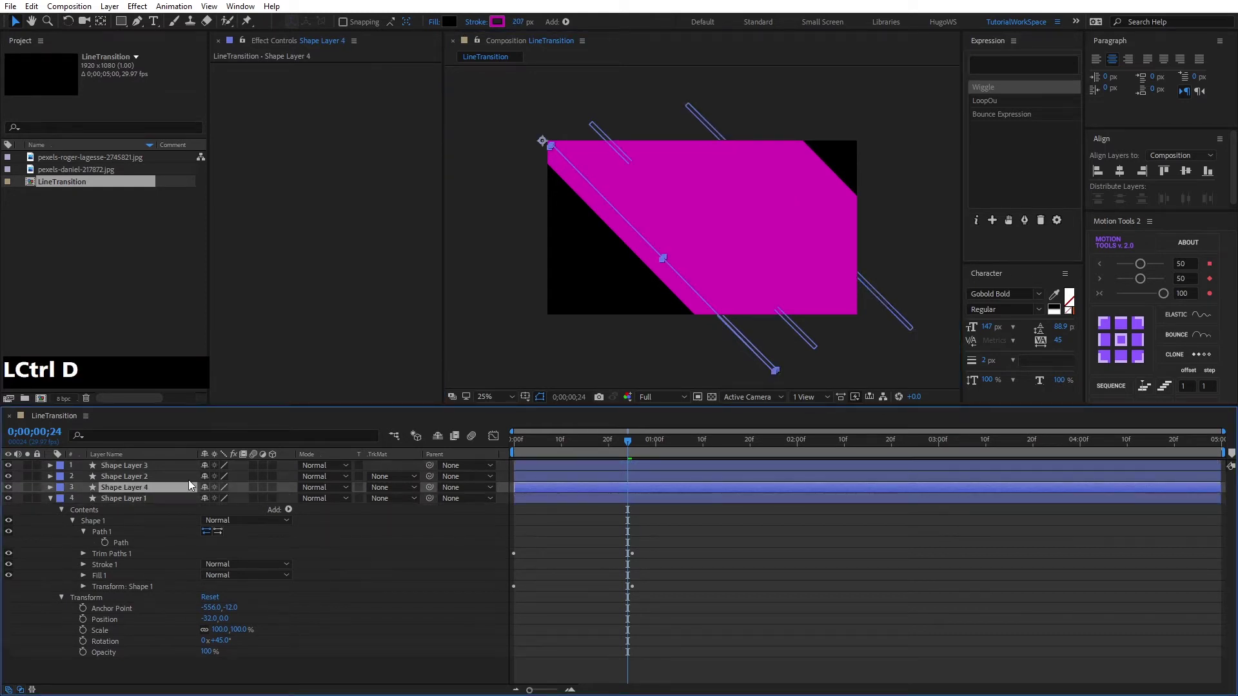
{"action": "mouse_move", "coordinate": [147, 489]}
{"action": "left_mouse_down"}
{"action": "mouse_move", "coordinate": [149, 464]}
{"action": "mouse_move", "coordinate": [149, 474]}
{"action": "left_mouse_up"}
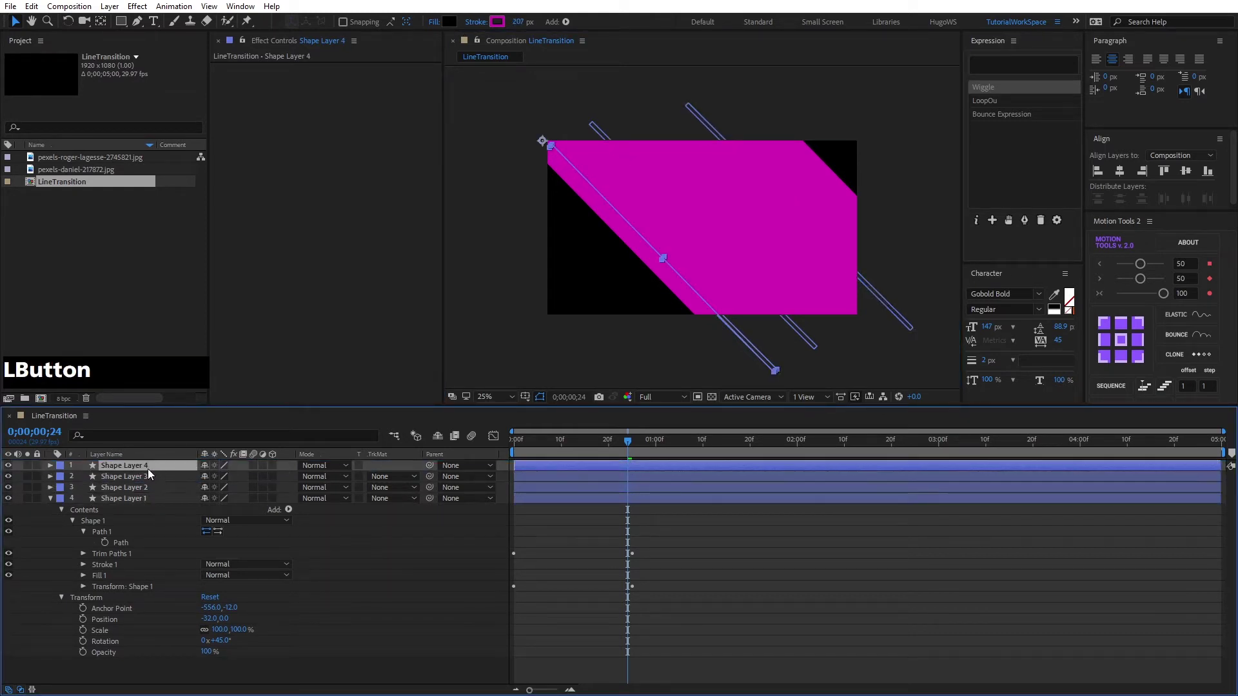
{"action": "left_click_drag", "start_coordinate": [540, 143], "coordinate": [677, 110]}
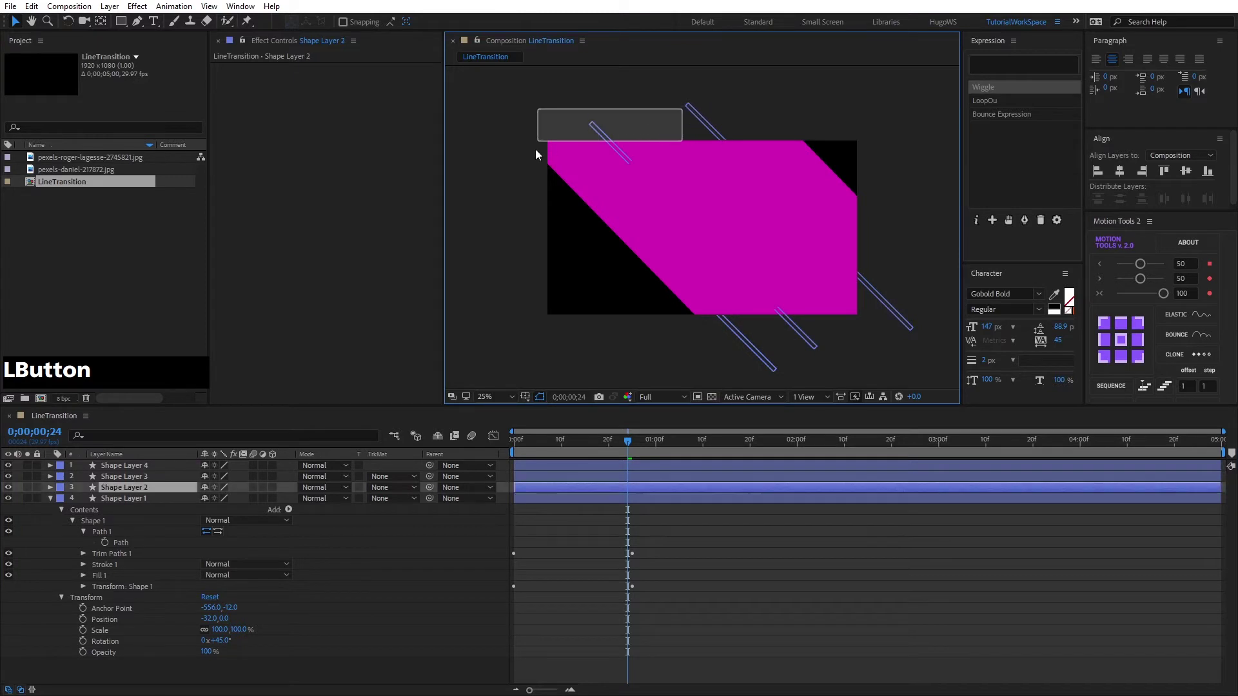
{"action": "left_click", "coordinate": [141, 469]}
{"action": "left_click_drag", "start_coordinate": [542, 141], "coordinate": [505, 191]}
{"action": "left_click_drag", "start_coordinate": [519, 22], "coordinate": [746, 5]}
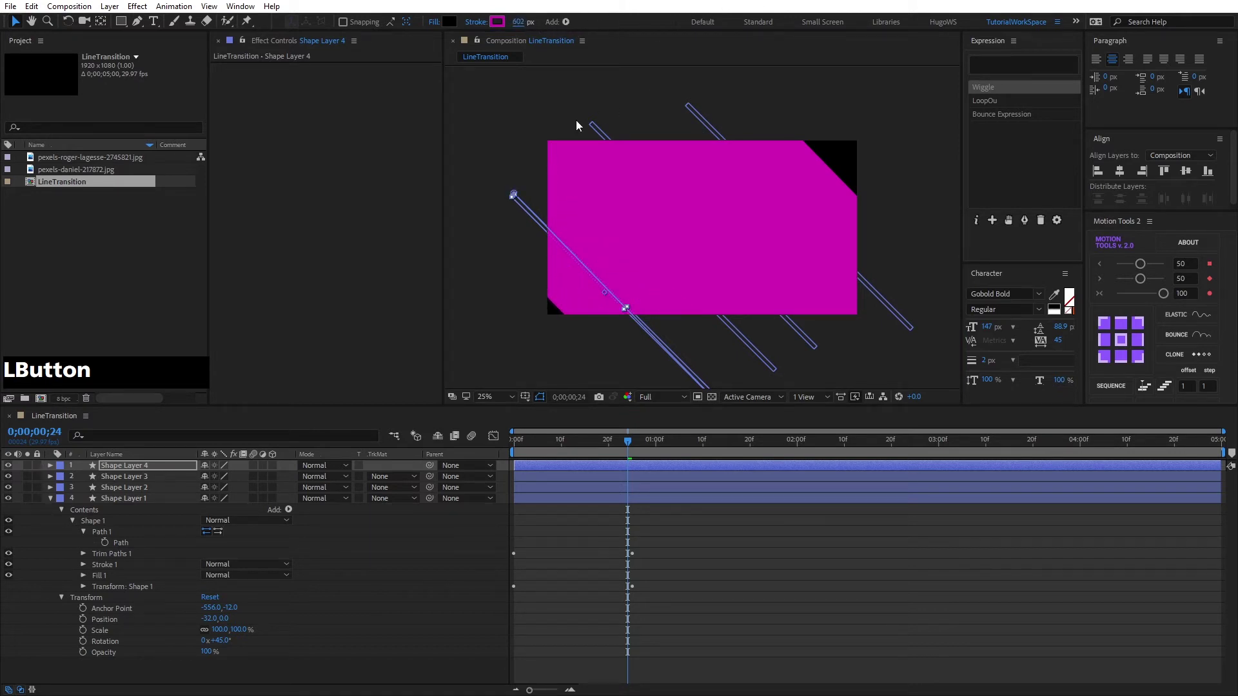
{"action": "left_click", "coordinate": [143, 465]}
{"action": "left_click_drag", "start_coordinate": [505, 191], "coordinate": [482, 219]}
- Duplicate into Shape Layers 5 and 6, move Layer 6 up-right, and preview the stripes
{"action": "left_click", "coordinate": [141, 465]}
{"action": "key", "text": "ctrl+d"}
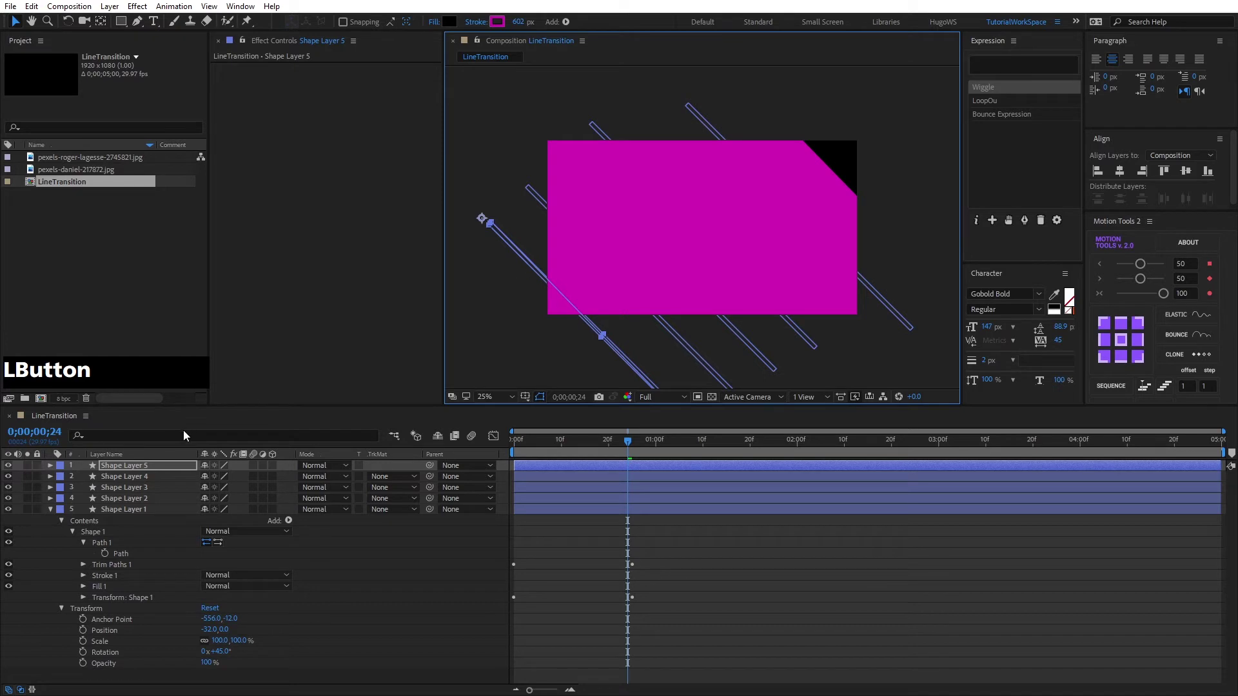
{"action": "key", "text": "ctrl+d"}
{"action": "left_click_drag", "start_coordinate": [481, 223], "coordinate": [748, 75]}
{"action": "left_click_drag", "start_coordinate": [554, 443], "coordinate": [439, 448]}
{"action": "key", "text": "space"}
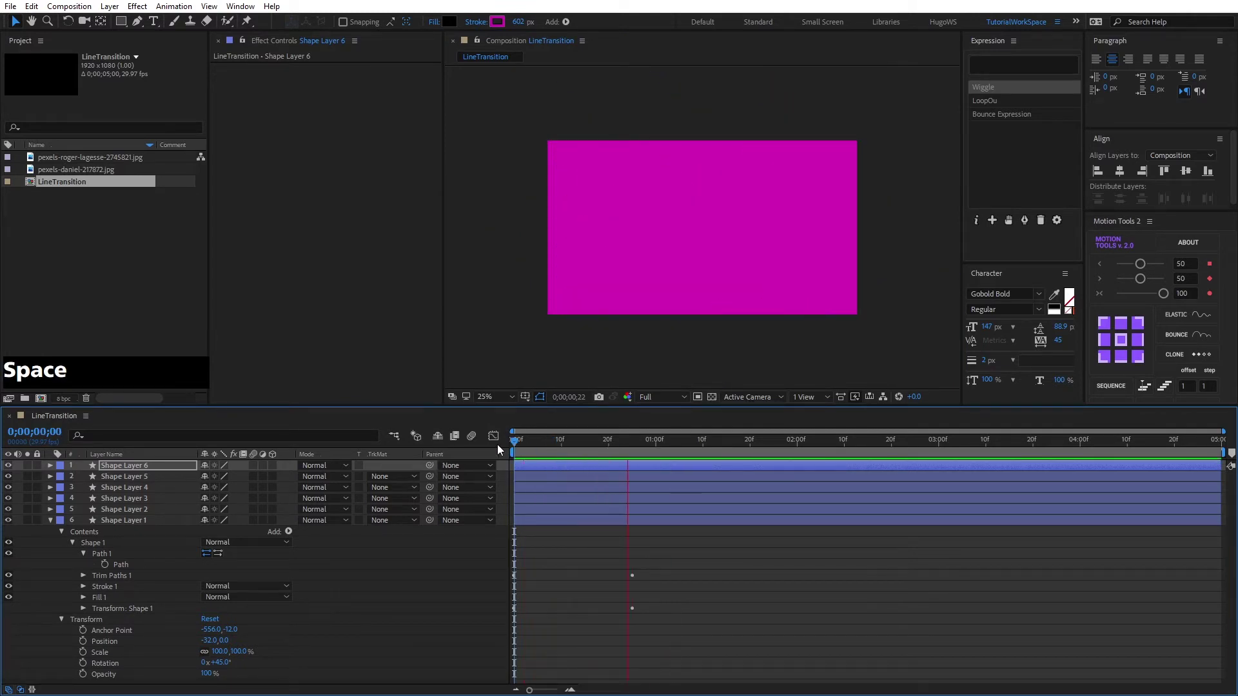
- Give all six stripe layers, Shape Layer 1 through 6, the cyan label
{"action": "left_click_drag", "start_coordinate": [571, 440], "coordinate": [567, 477]}
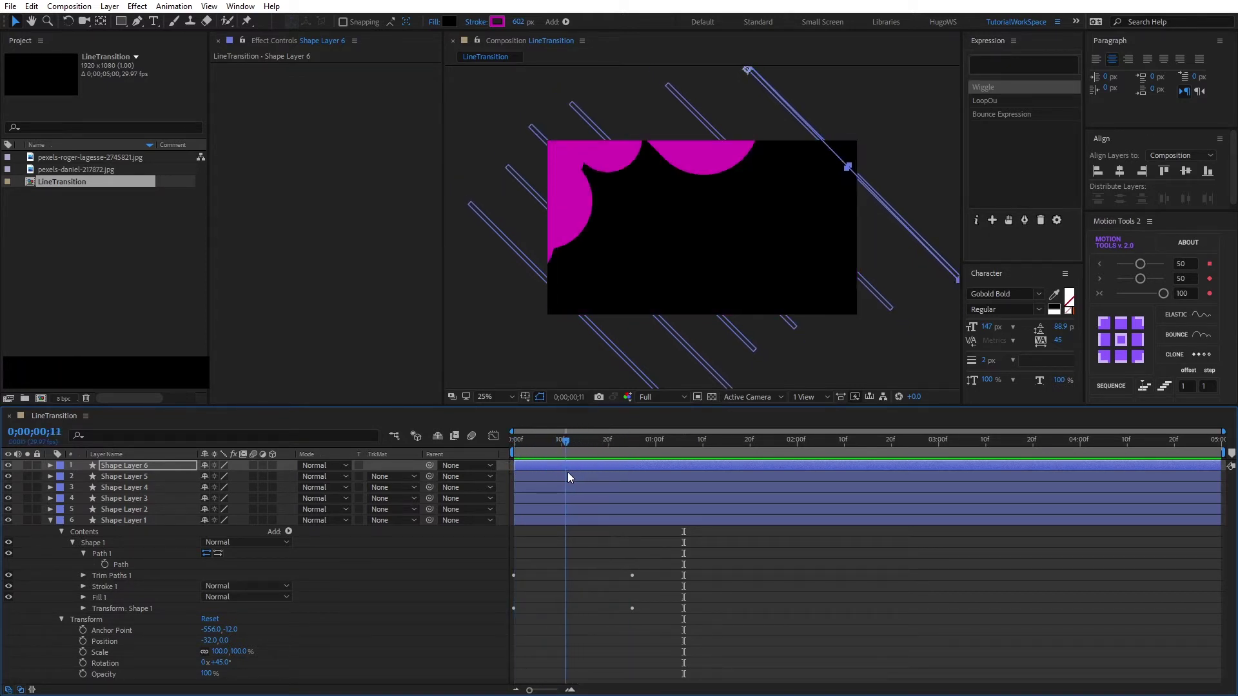
{"action": "left_click", "coordinate": [52, 520]}
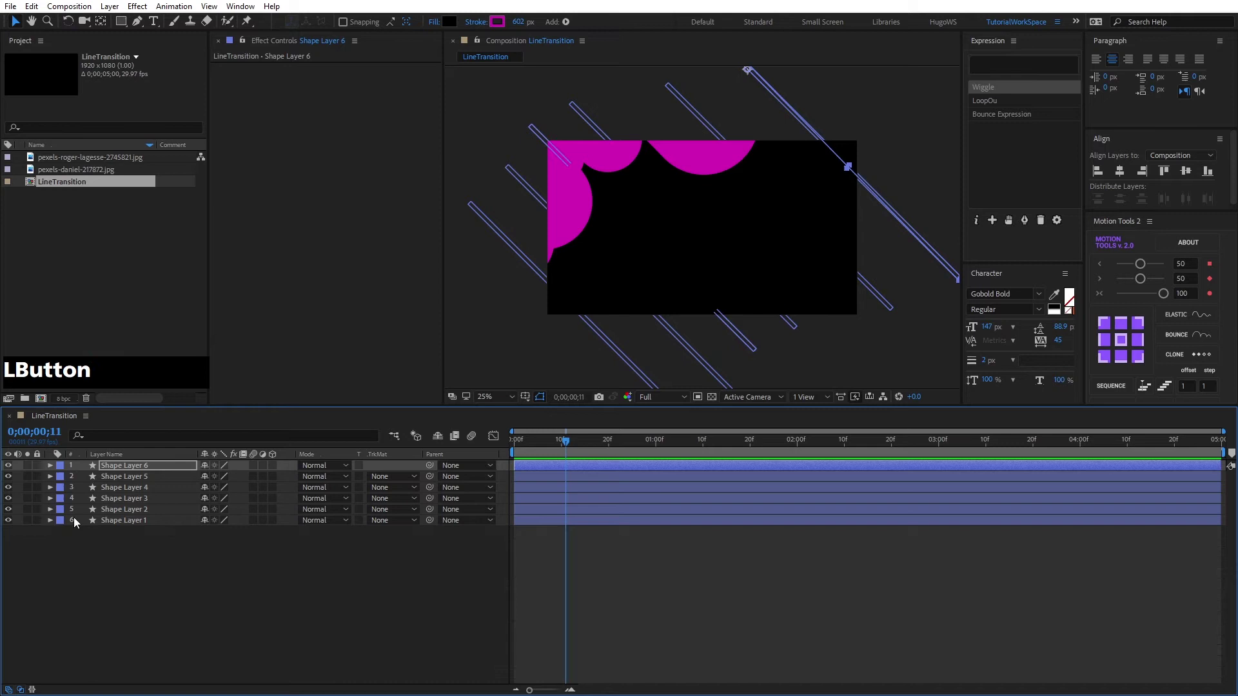
{"action": "left_click", "coordinate": [133, 521]}
{"action": "left_click", "coordinate": [125, 466], "text": "shift"}
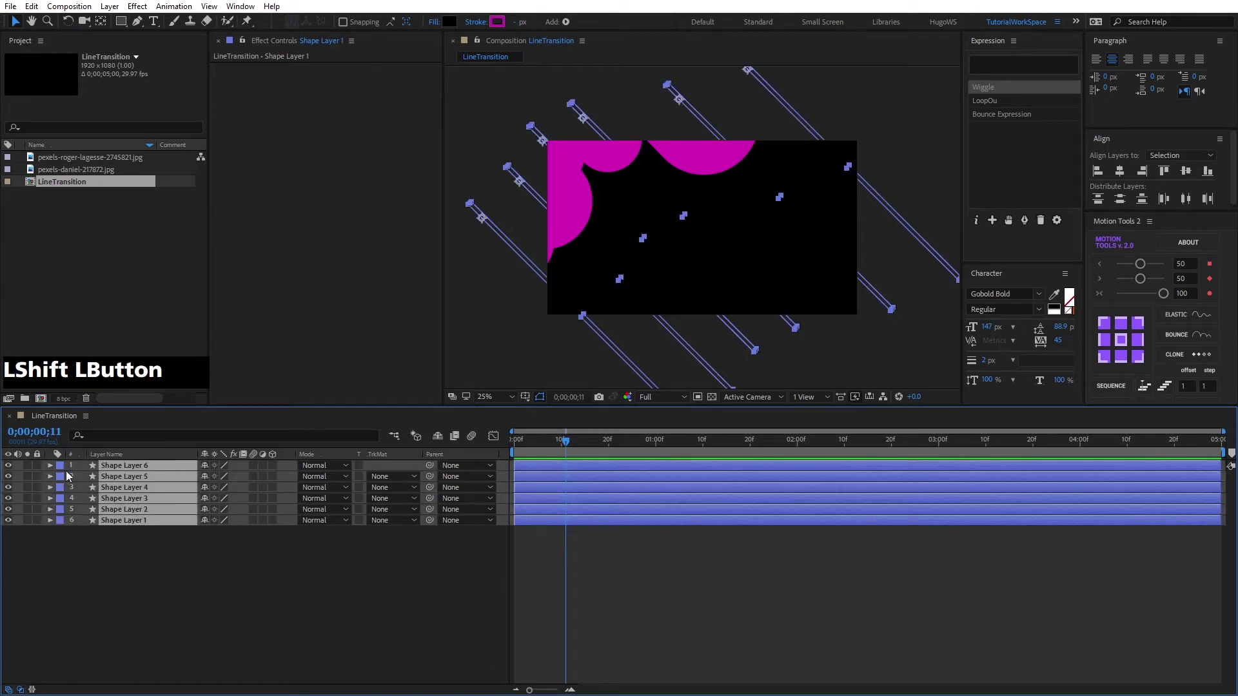
{"action": "right_click", "coordinate": [60, 467]}
{"action": "left_click", "coordinate": [84, 434]}
{"action": "left_click", "coordinate": [137, 583]}
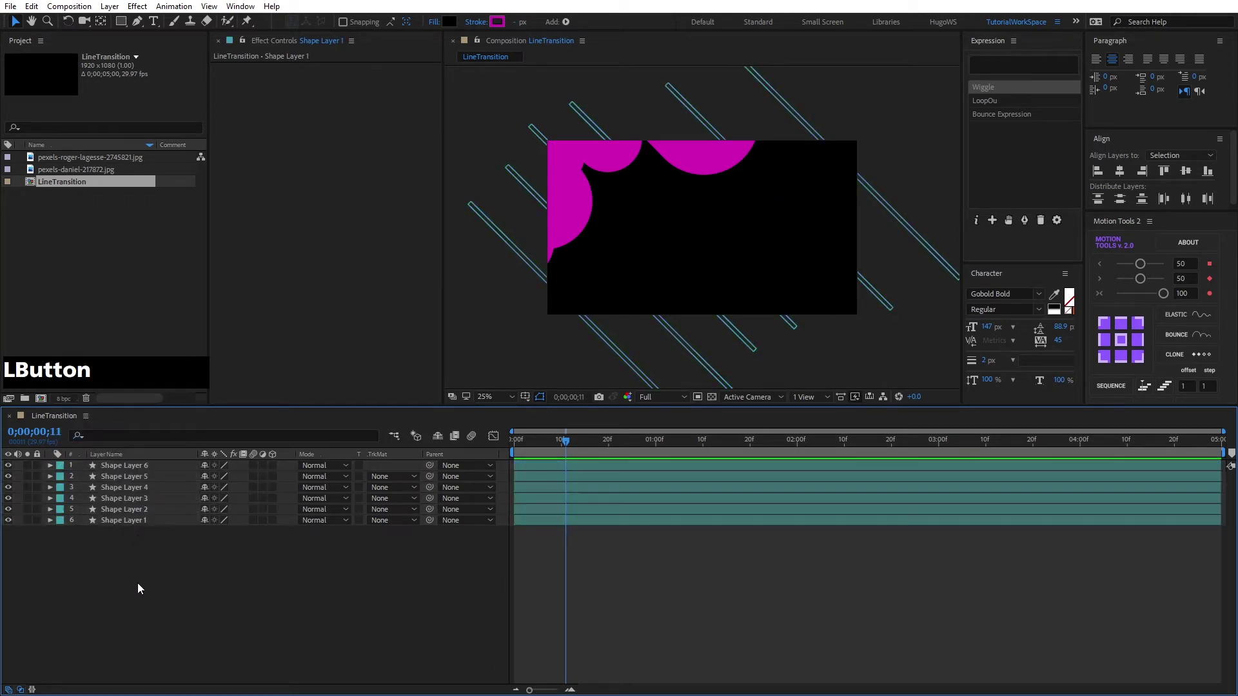
- Duplicate Shape Layer 1 as Shape Layer 7, move it to the top, and label it fuchsia
{"action": "left_click", "coordinate": [132, 521]}
{"action": "key", "text": "ctrl+d"}
{"action": "left_click_drag", "start_coordinate": [137, 517], "coordinate": [150, 463]}
{"action": "right_click", "coordinate": [57, 468]}
{"action": "left_click", "coordinate": [110, 427]}
{"action": "left_click", "coordinate": [160, 581]}
{"action": "left_click", "coordinate": [141, 464]}
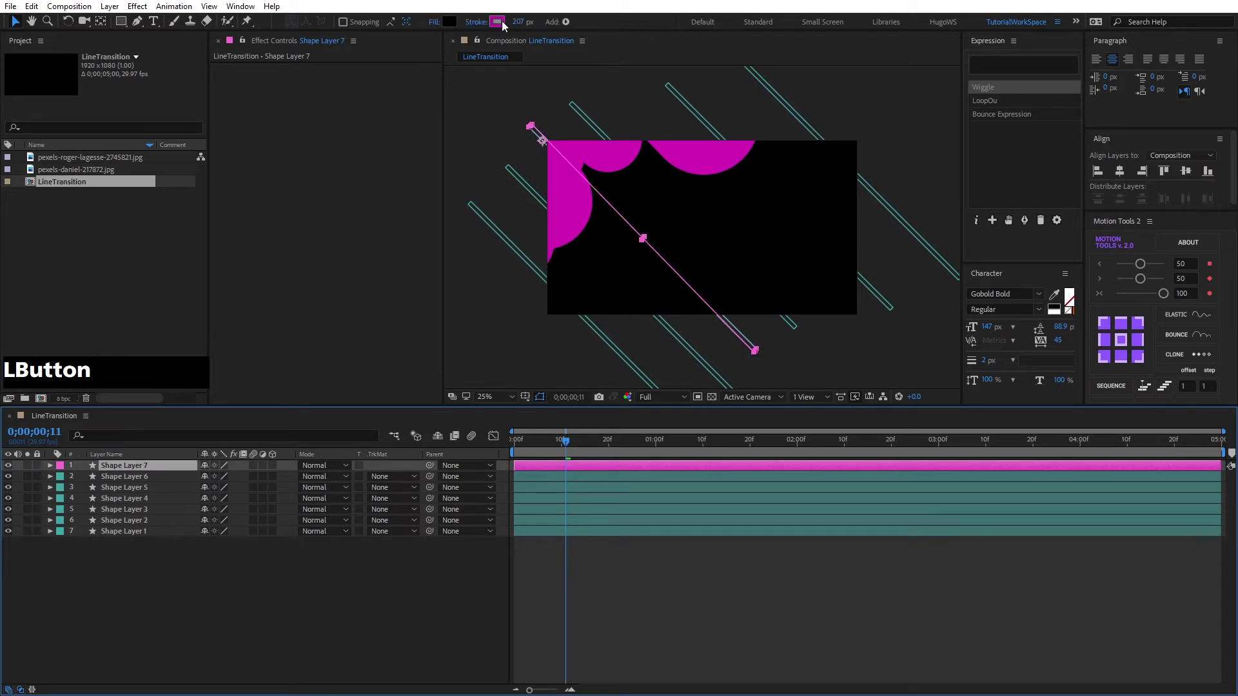
- Make Shape Layer 7's stroke white and thin it to about 93 px
{"action": "left_click", "coordinate": [497, 21]}
{"action": "left_click", "coordinate": [18, 32]}
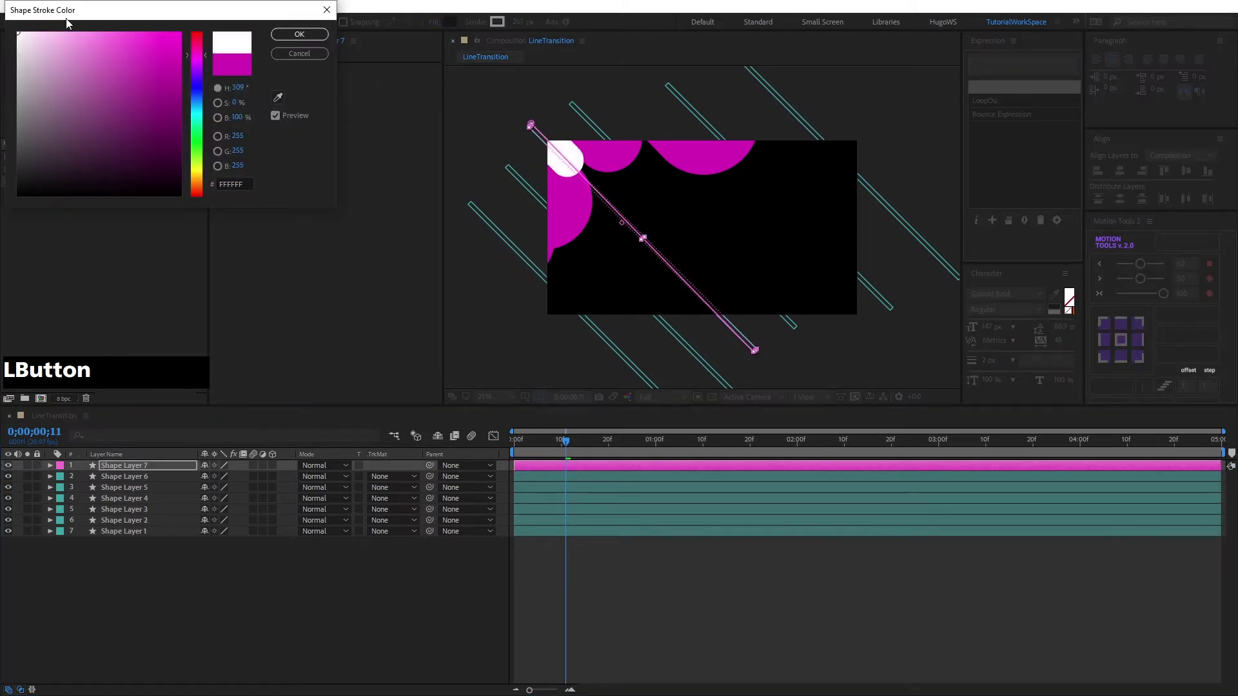
{"action": "left_click", "coordinate": [296, 35]}
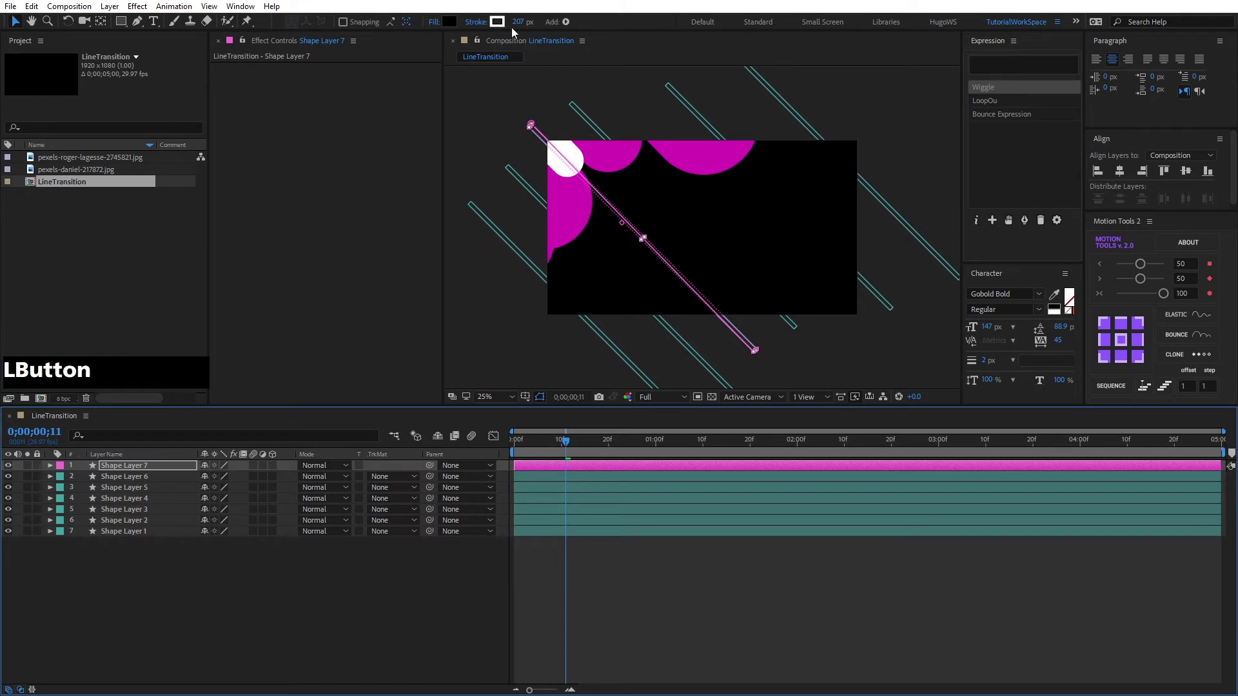
{"action": "left_click_drag", "start_coordinate": [517, 22], "coordinate": [456, 25]}
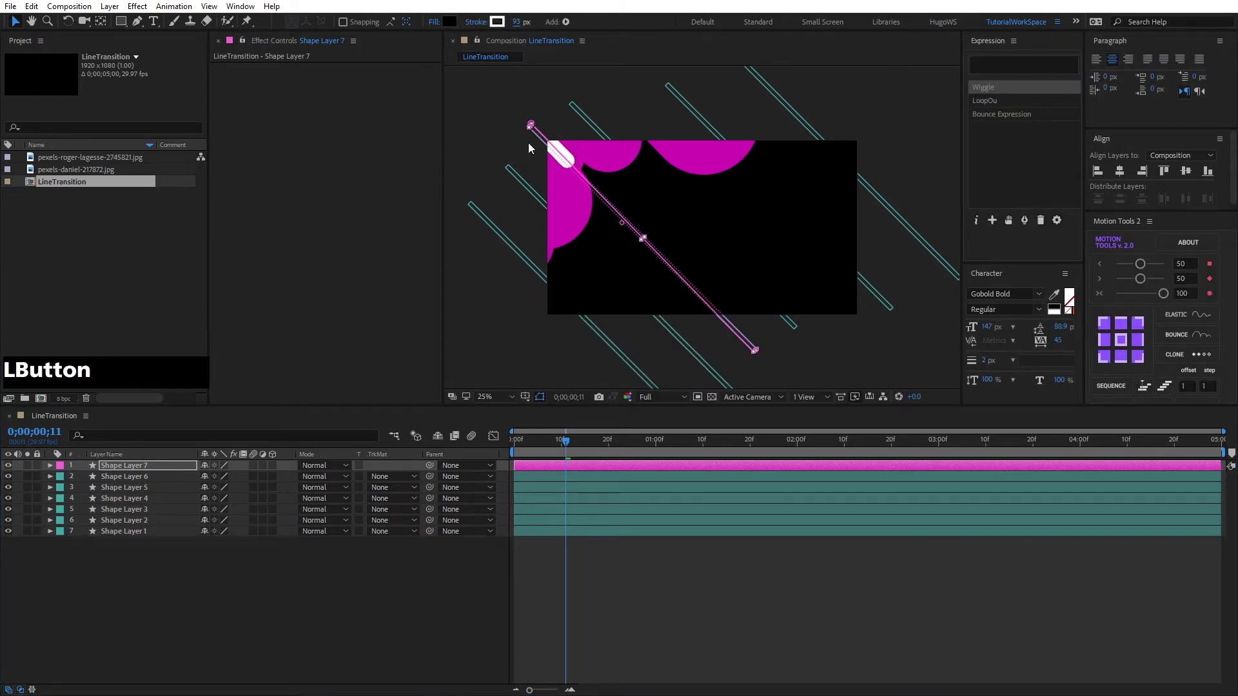
- Duplicate Shape Layer 7, then undo the duplicate
{"action": "left_click", "coordinate": [149, 466]}
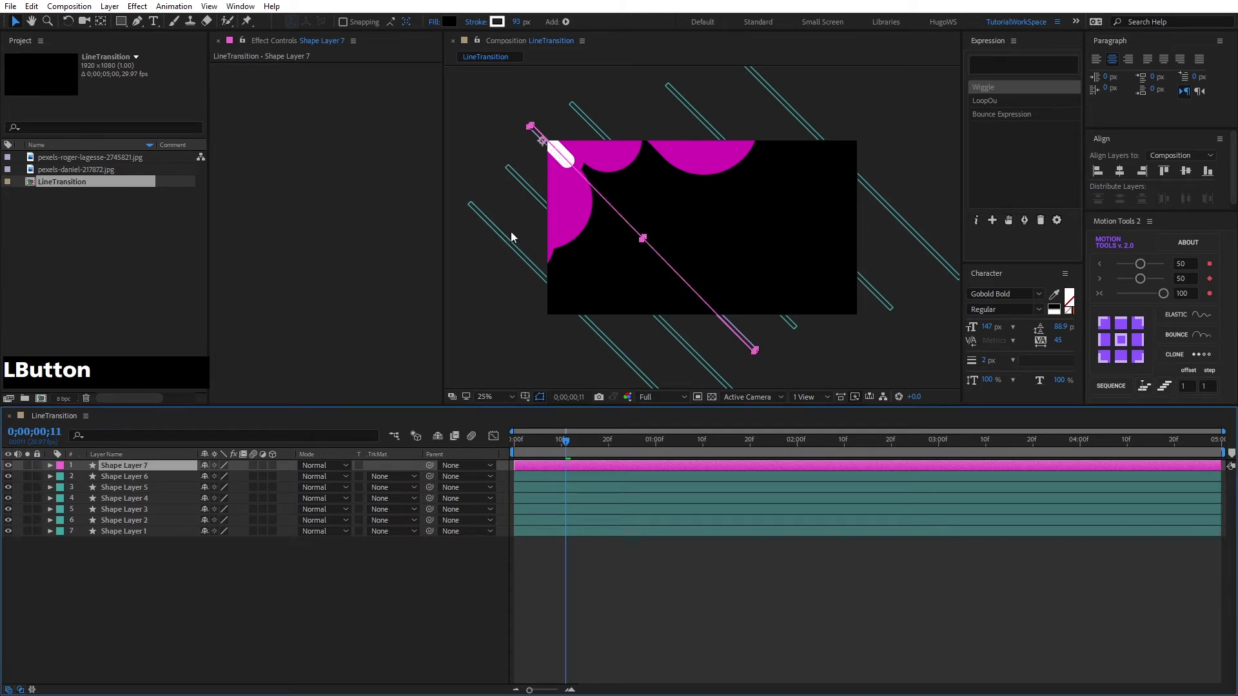
{"action": "key", "text": "ctrl+d"}
{"action": "left_click", "coordinate": [534, 168]}
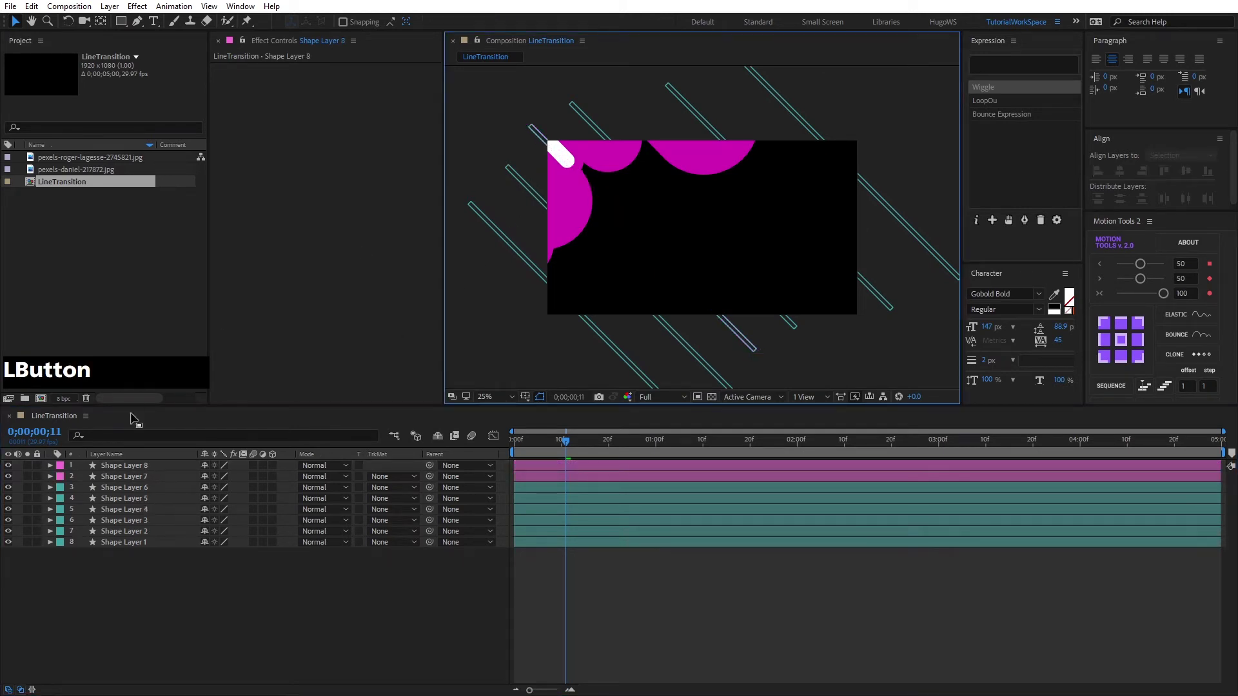
{"action": "key", "text": "ctrl+z"}
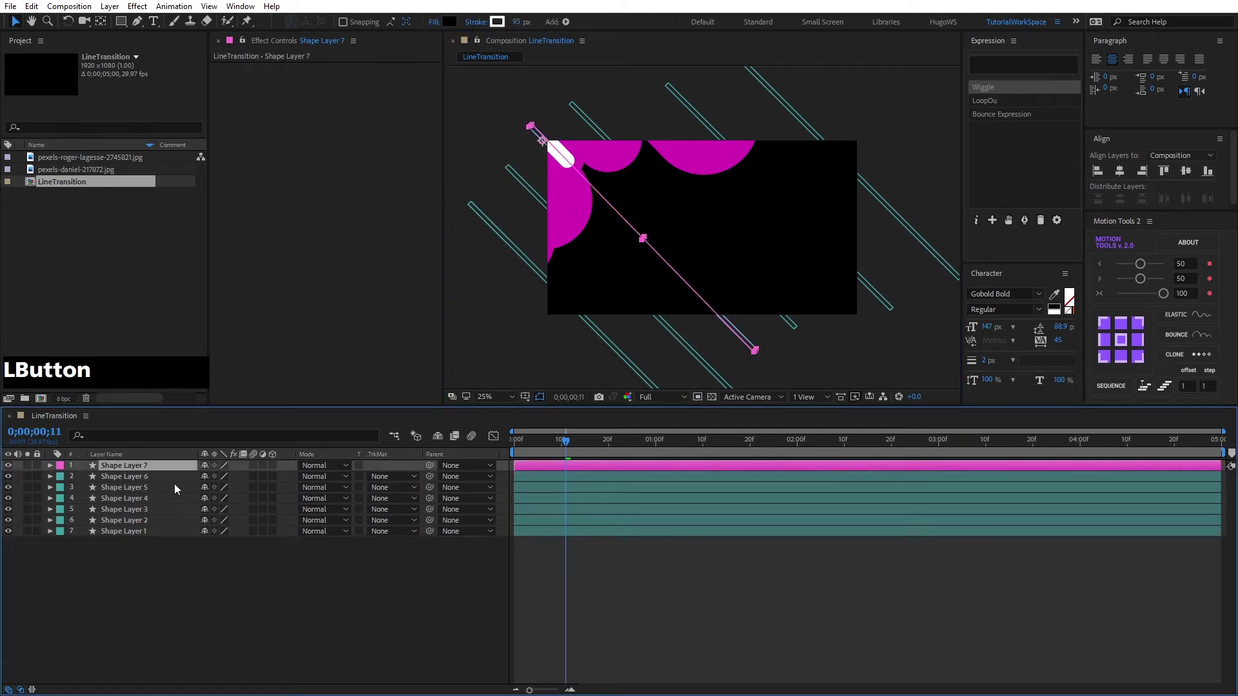
- Keyframe Shape Layer 7's Trim Paths Start to reach 100% at 0;00;01;06
{"action": "key", "text": "u"}
{"action": "left_click", "coordinate": [53, 467]}
{"action": "left_click", "coordinate": [52, 467]}
{"action": "left_click", "coordinate": [133, 521]}
{"action": "left_click_drag", "start_coordinate": [566, 441], "coordinate": [570, 457]}
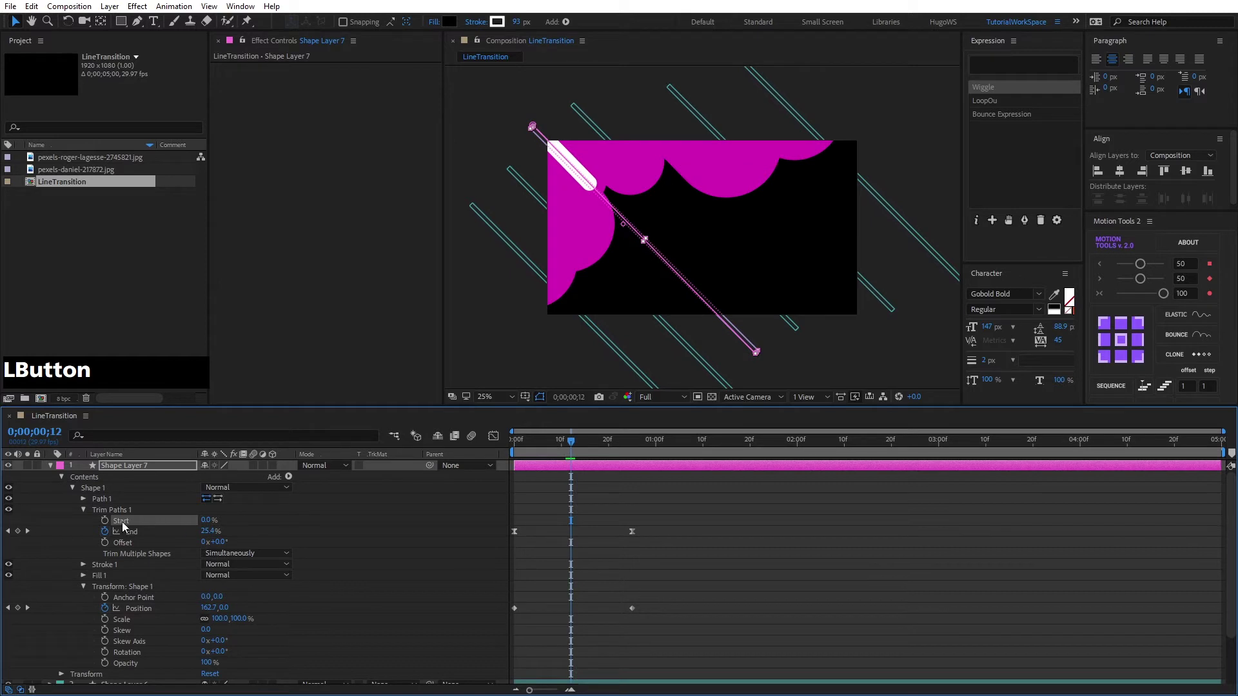
{"action": "left_click_drag", "start_coordinate": [569, 444], "coordinate": [683, 449]}
{"action": "left_click_drag", "start_coordinate": [210, 519], "coordinate": [310, 519]}
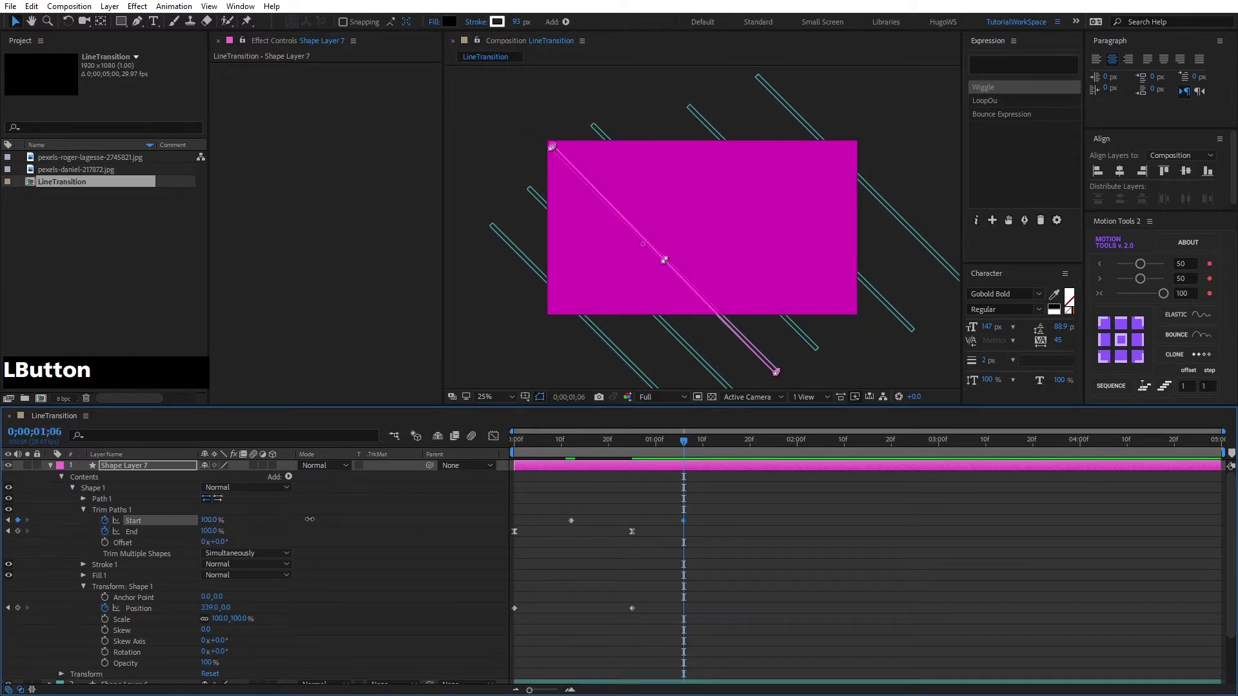
- Ease the Start and End trim keyframes with Motion Tools and preview the line
{"action": "left_click_drag", "start_coordinate": [728, 516], "coordinate": [498, 551]}
{"action": "left_click_drag", "start_coordinate": [1163, 295], "coordinate": [1159, 297]}
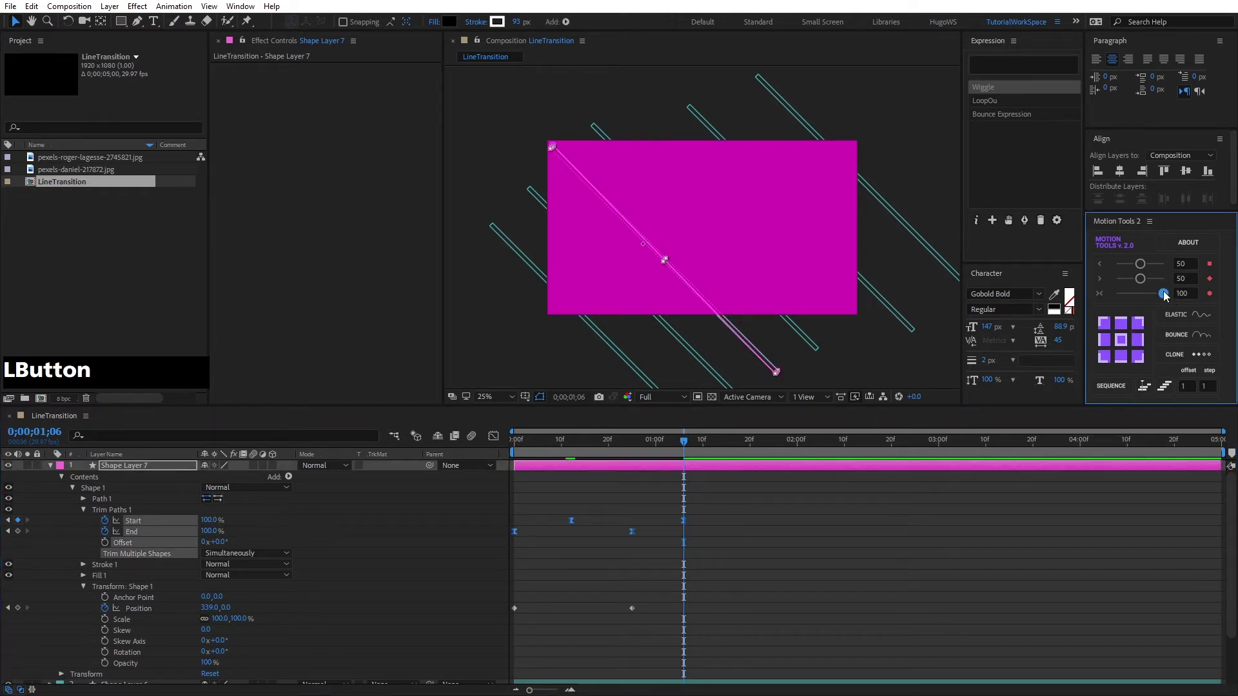
{"action": "left_click", "coordinate": [514, 440]}
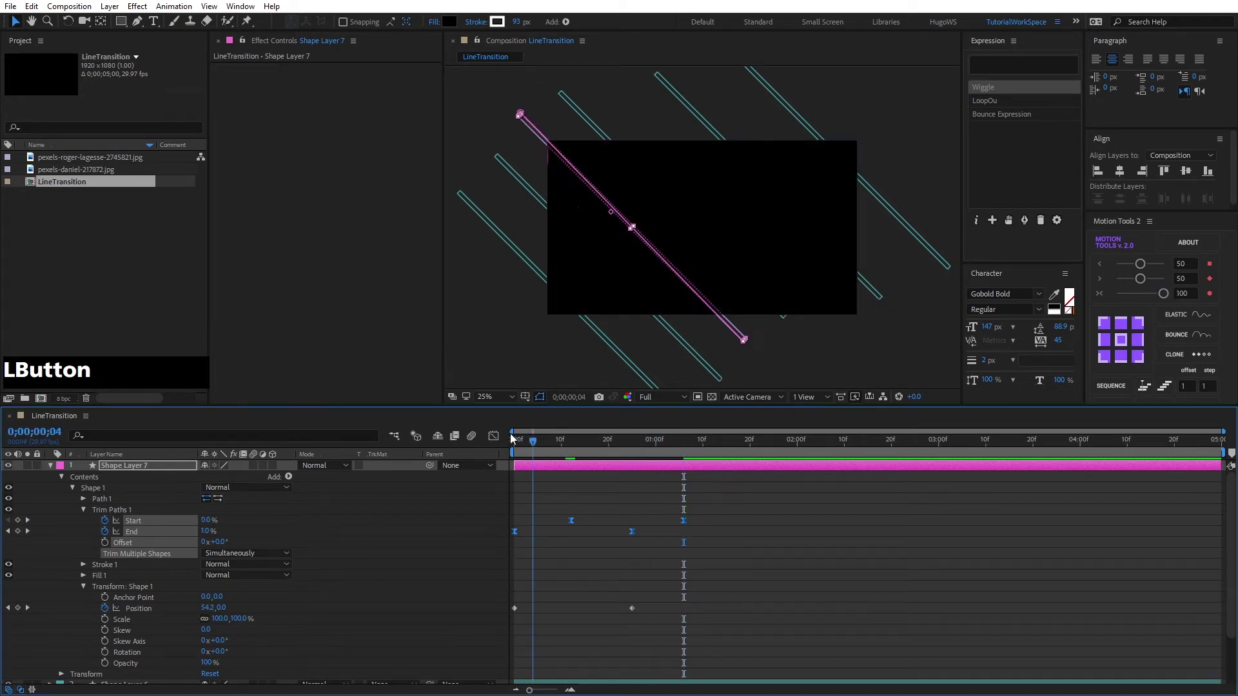
{"action": "key", "text": "space"}
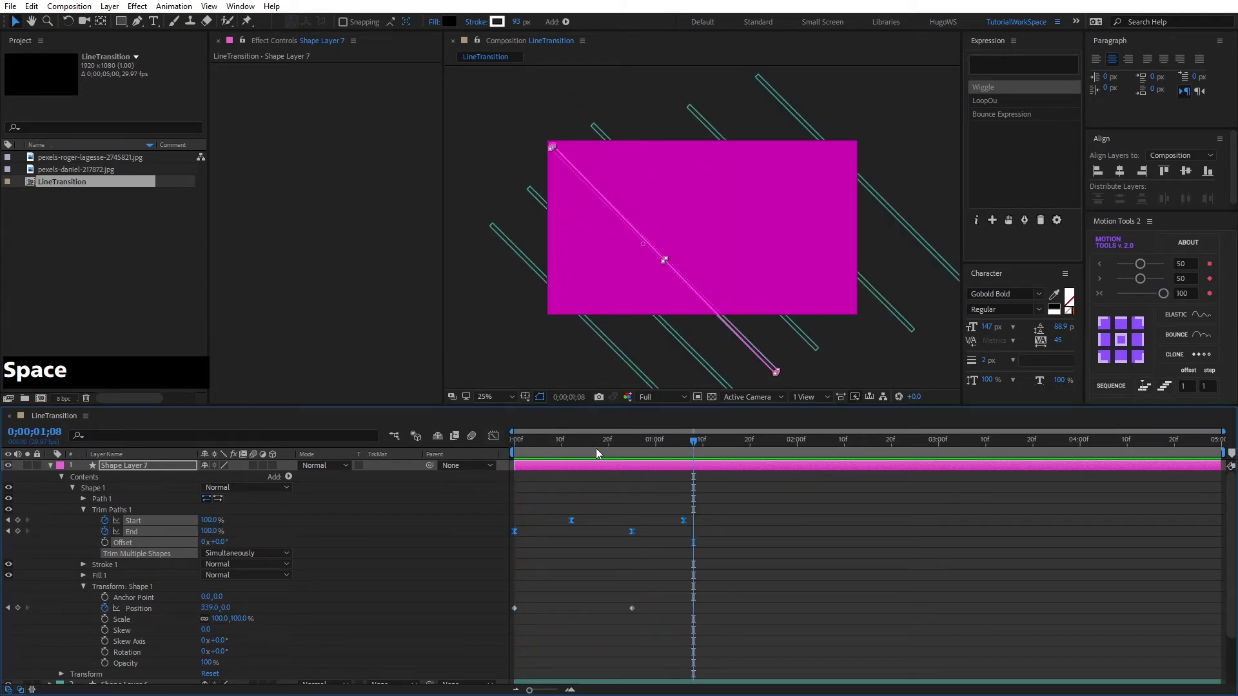
{"action": "left_click", "coordinate": [517, 444]}
- Shift the Position keyframe later to about 1;08 and check the animation
{"action": "left_click_drag", "start_coordinate": [635, 606], "coordinate": [688, 608]}
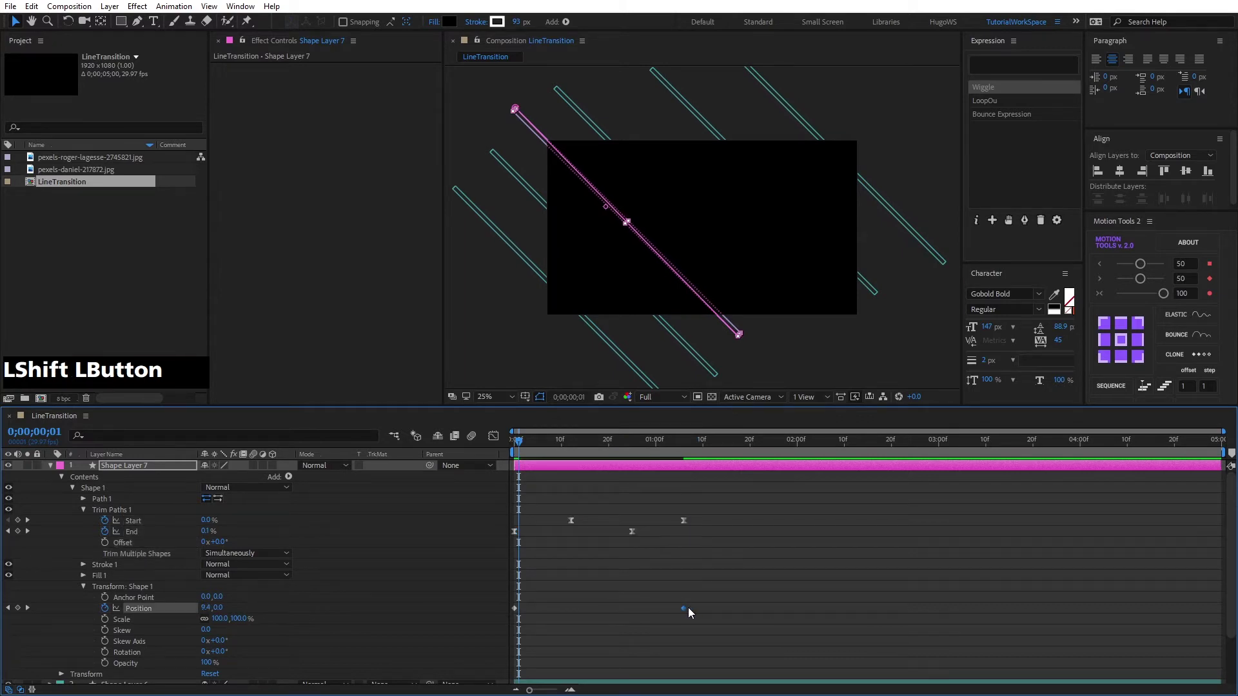
{"action": "left_click", "coordinate": [686, 445], "text": "shift"}
{"action": "left_click_drag", "start_coordinate": [687, 443], "coordinate": [508, 451]}
{"action": "key", "text": "space"}
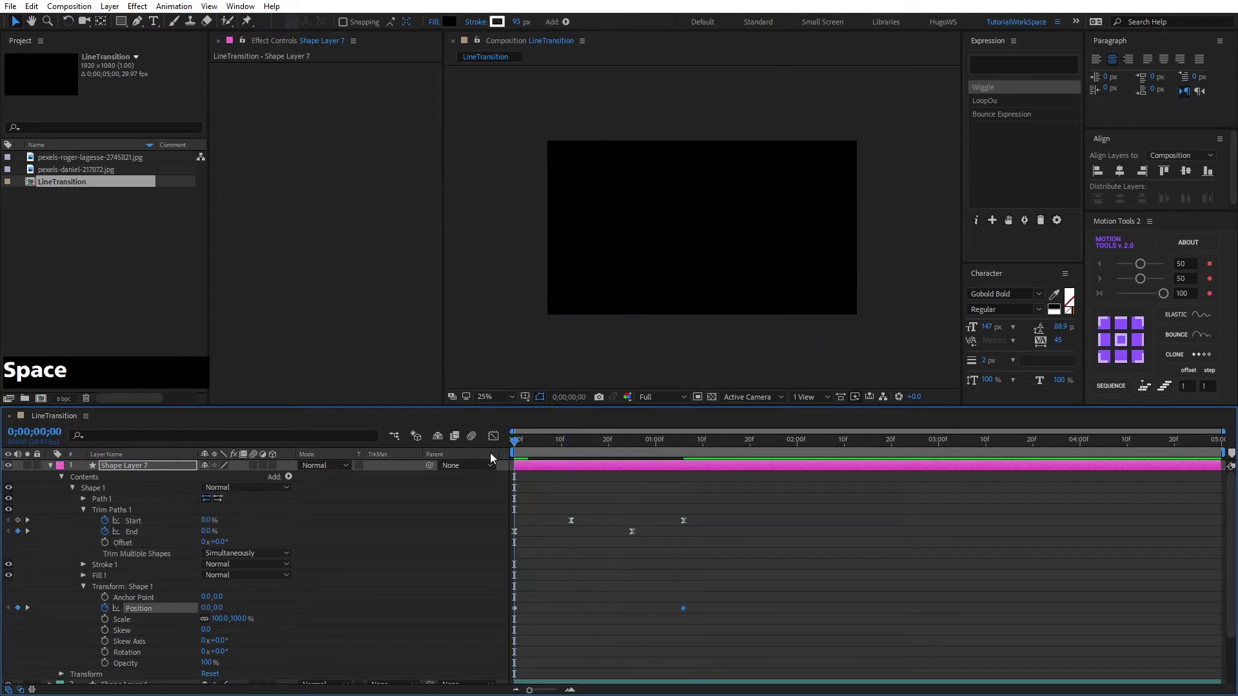
{"action": "left_click", "coordinate": [667, 445]}
{"action": "left_click_drag", "start_coordinate": [667, 449], "coordinate": [627, 465]}
- Duplicate Shape Layer 7 as Shape Layer 8 and move the copy to the right
{"action": "left_click", "coordinate": [145, 464]}
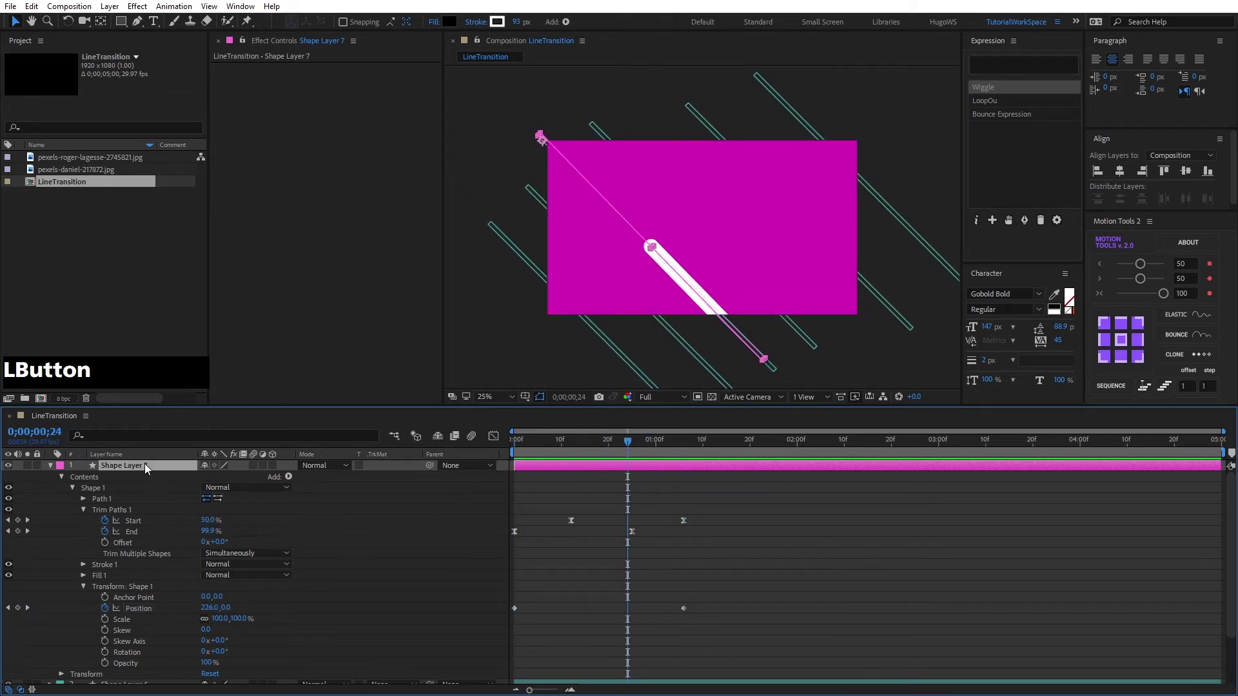
{"action": "key", "text": "ctrl+d"}
{"action": "left_click_drag", "start_coordinate": [541, 143], "coordinate": [624, 115]}
- Add a line copy moved up and right, and thicken Shape Layer 8's stroke to about 211 px
{"action": "key", "text": "ctrl+d"}
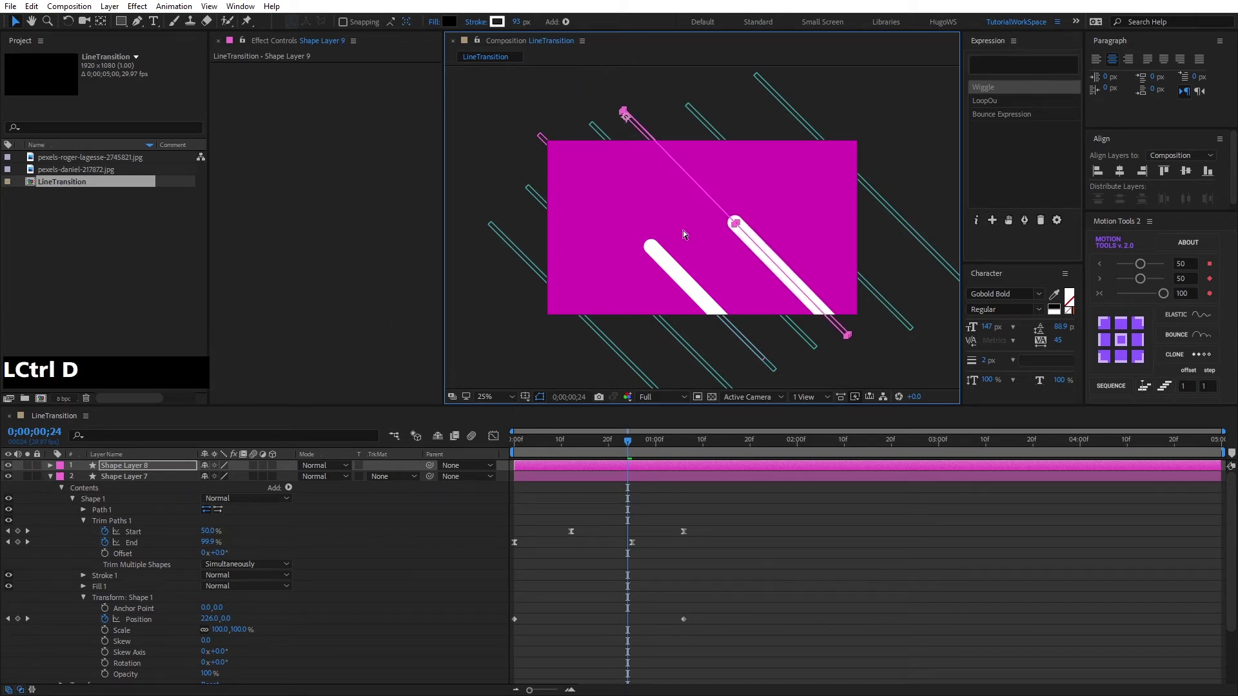
{"action": "left_click_drag", "start_coordinate": [626, 120], "coordinate": [717, 67]}
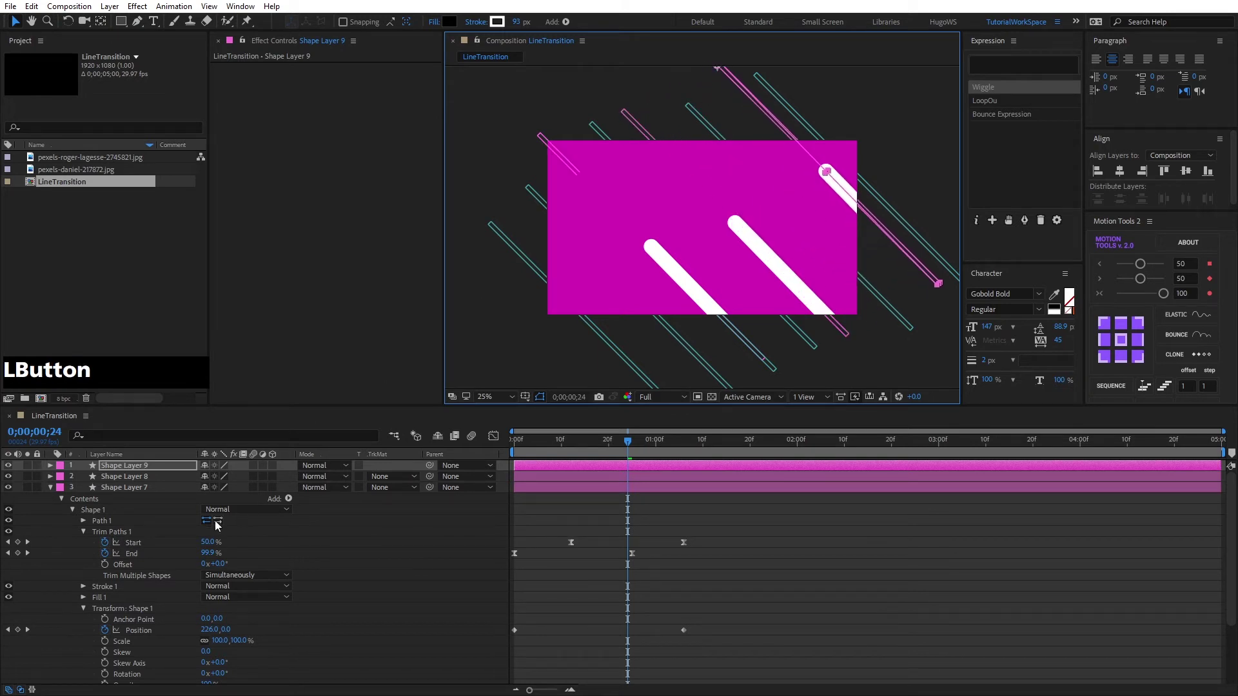
{"action": "left_click", "coordinate": [149, 476]}
{"action": "mouse_move", "coordinate": [519, 25]}
{"action": "left_mouse_down"}
{"action": "mouse_move", "coordinate": [607, 12]}
{"action": "mouse_move", "coordinate": [590, 15]}
{"action": "left_mouse_up"}
- Duplicate the thick Shape Layer 8 and move the copy toward the lower left
{"action": "left_click", "coordinate": [149, 478]}
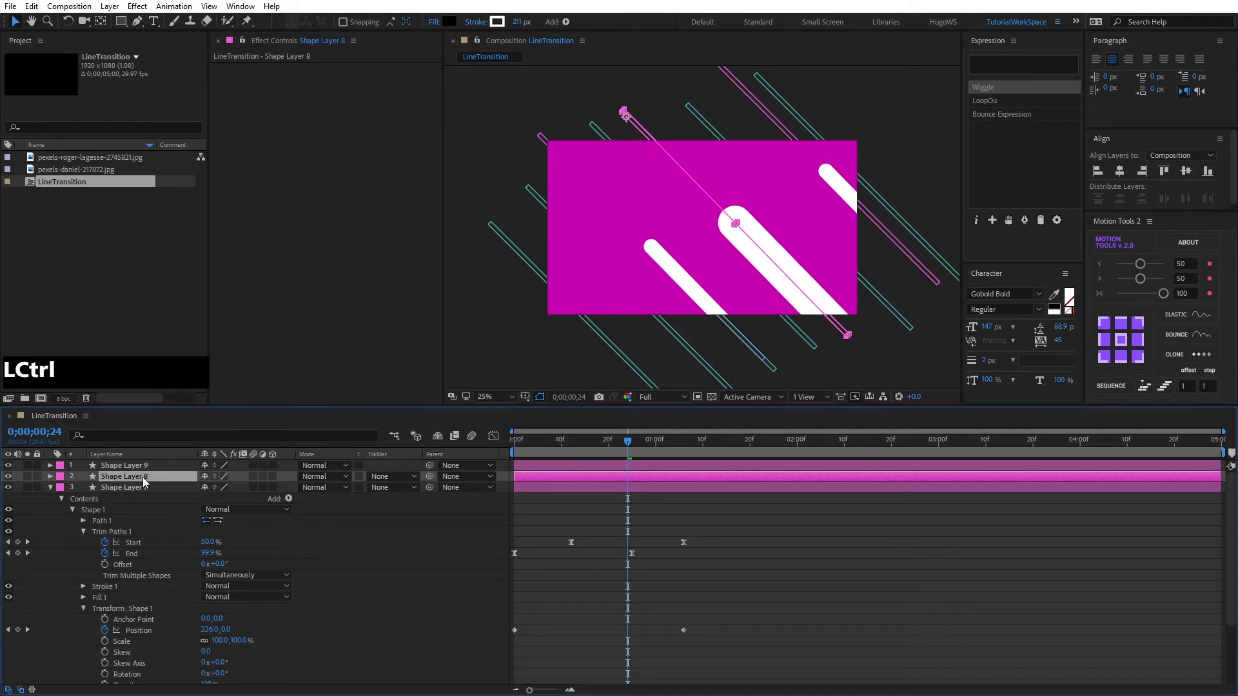
{"action": "key", "text": "ctrl+d"}
{"action": "left_click_drag", "start_coordinate": [147, 478], "coordinate": [177, 464]}
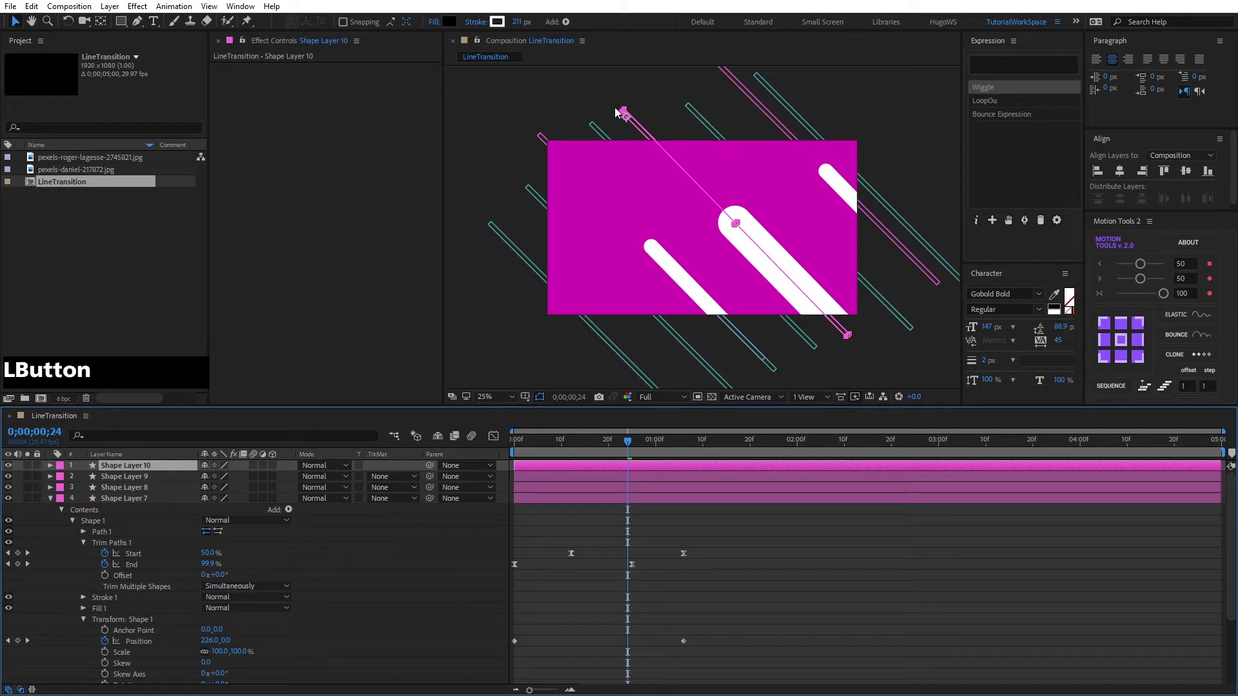
{"action": "left_click_drag", "start_coordinate": [624, 116], "coordinate": [431, 111]}
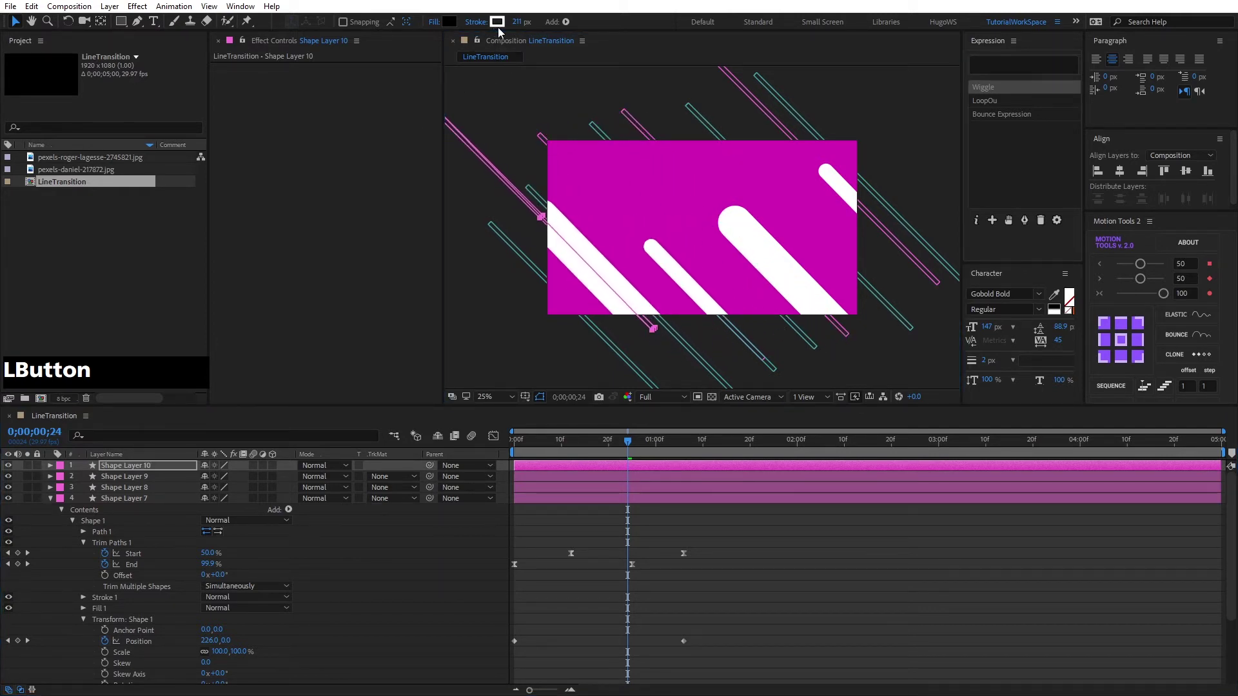
- Change the lower-left line's stroke colour to bright yellow
{"action": "left_click", "coordinate": [500, 22]}
{"action": "left_click_drag", "start_coordinate": [201, 168], "coordinate": [201, 164]}
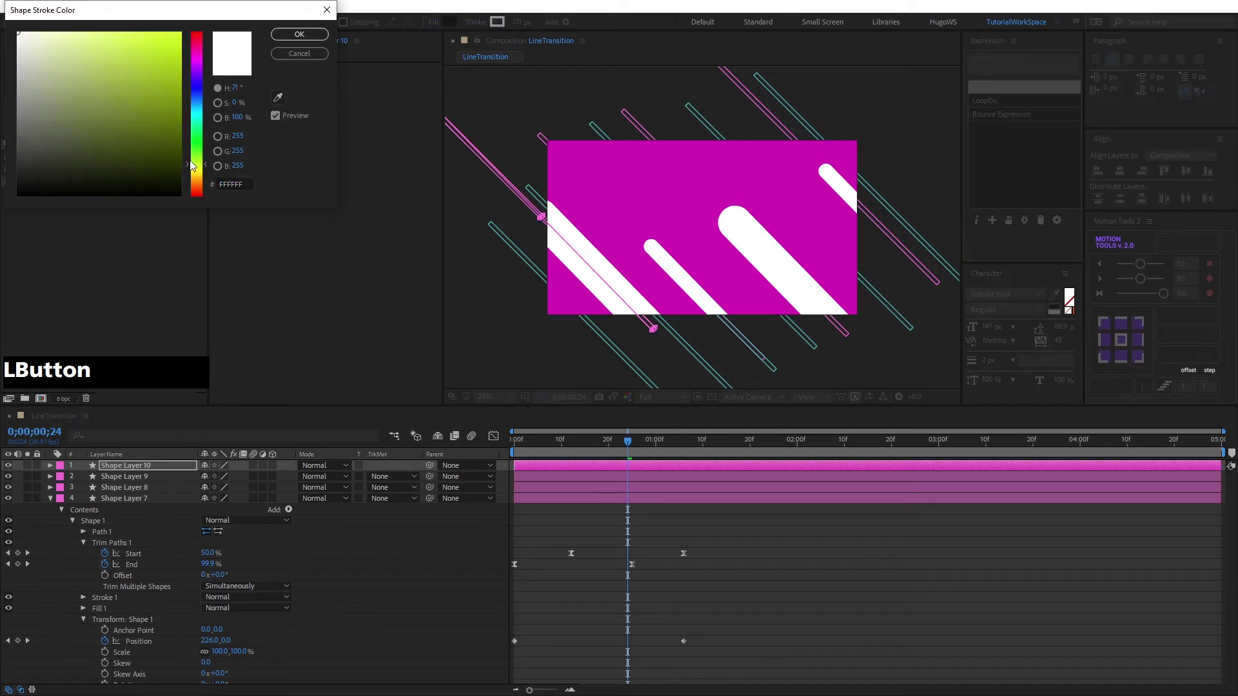
{"action": "left_click", "coordinate": [167, 50]}
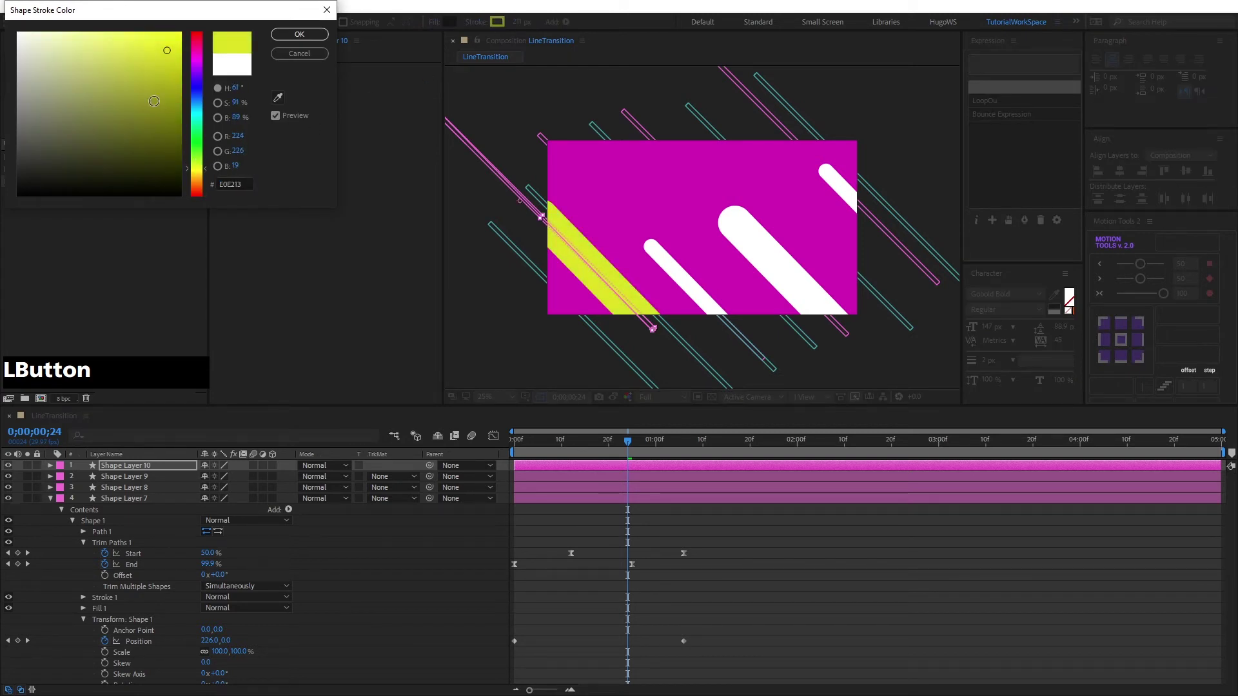
{"action": "left_click_drag", "start_coordinate": [154, 102], "coordinate": [158, 36]}
{"action": "left_click", "coordinate": [299, 34]}
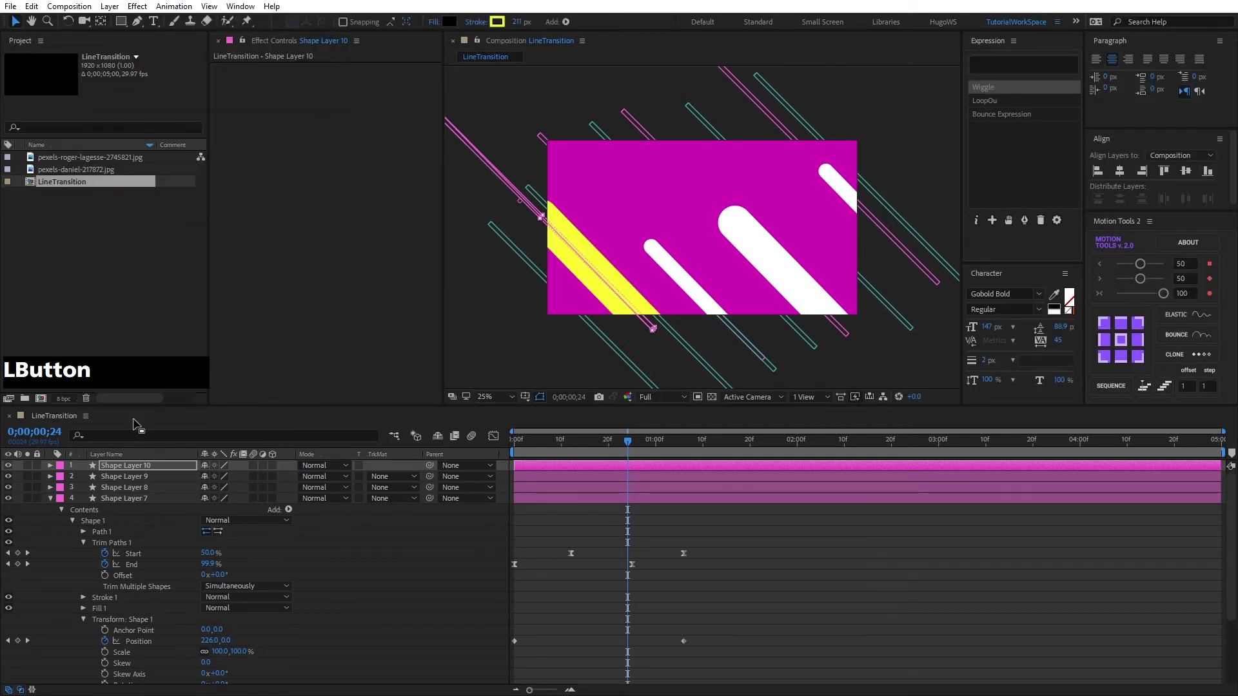
- Duplicate the yellow line, move it right, and thin its stroke to about 98 px
{"action": "key", "text": "ctrl+d"}
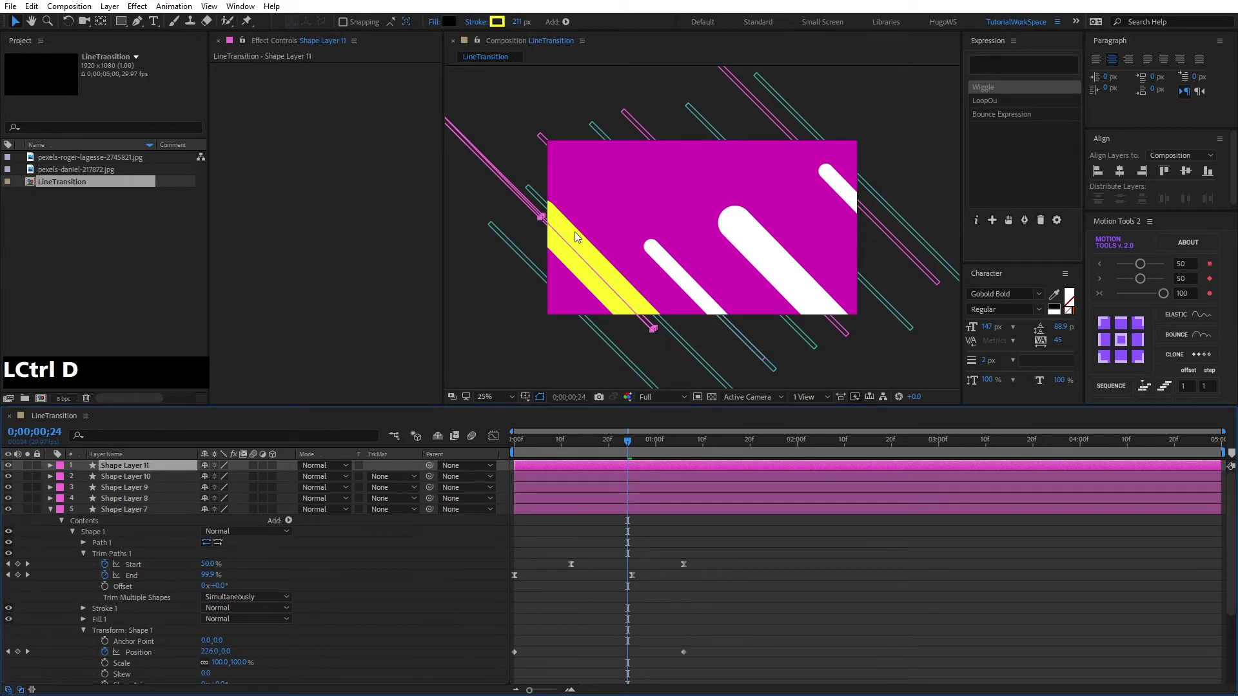
{"action": "key", "text": "comma"}
{"action": "left_click_drag", "start_coordinate": [568, 169], "coordinate": [647, 178]}
{"action": "left_click_drag", "start_coordinate": [521, 24], "coordinate": [450, 28]}
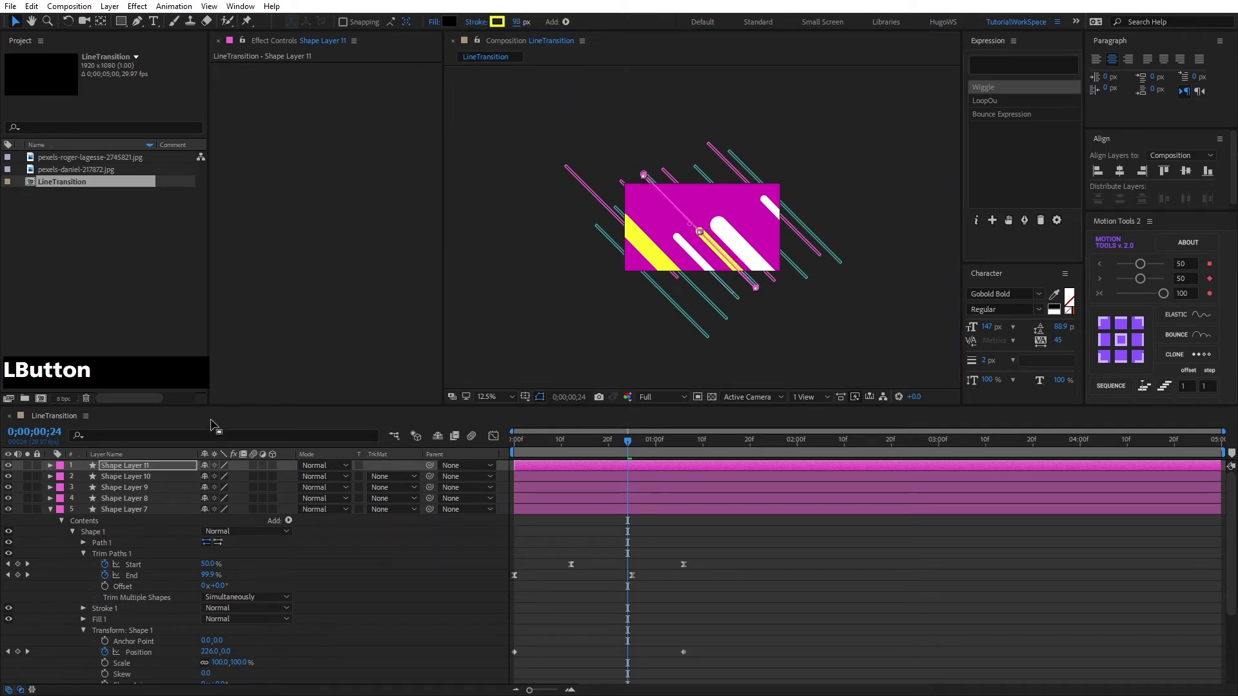
- Add another yellow copy up and to the right with a thicker 154 px stroke
{"action": "key", "text": "ctrl+d"}
{"action": "left_click_drag", "start_coordinate": [638, 183], "coordinate": [677, 139]}
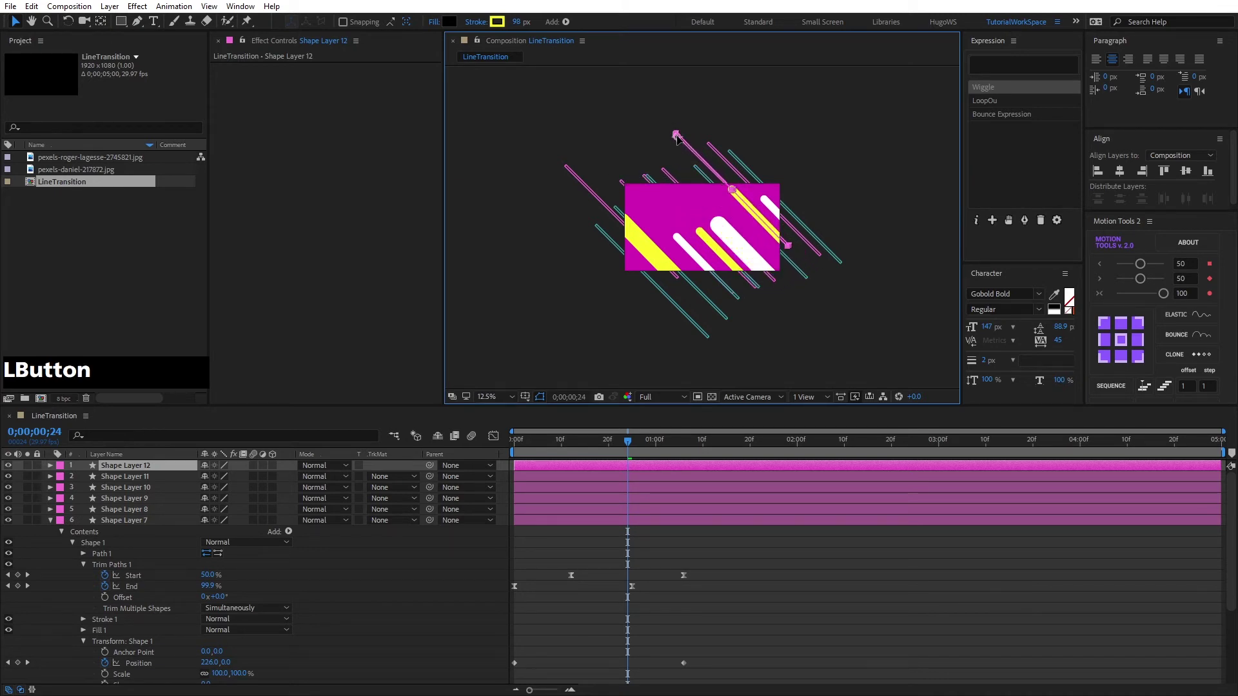
{"action": "left_click_drag", "start_coordinate": [516, 27], "coordinate": [545, 18]}
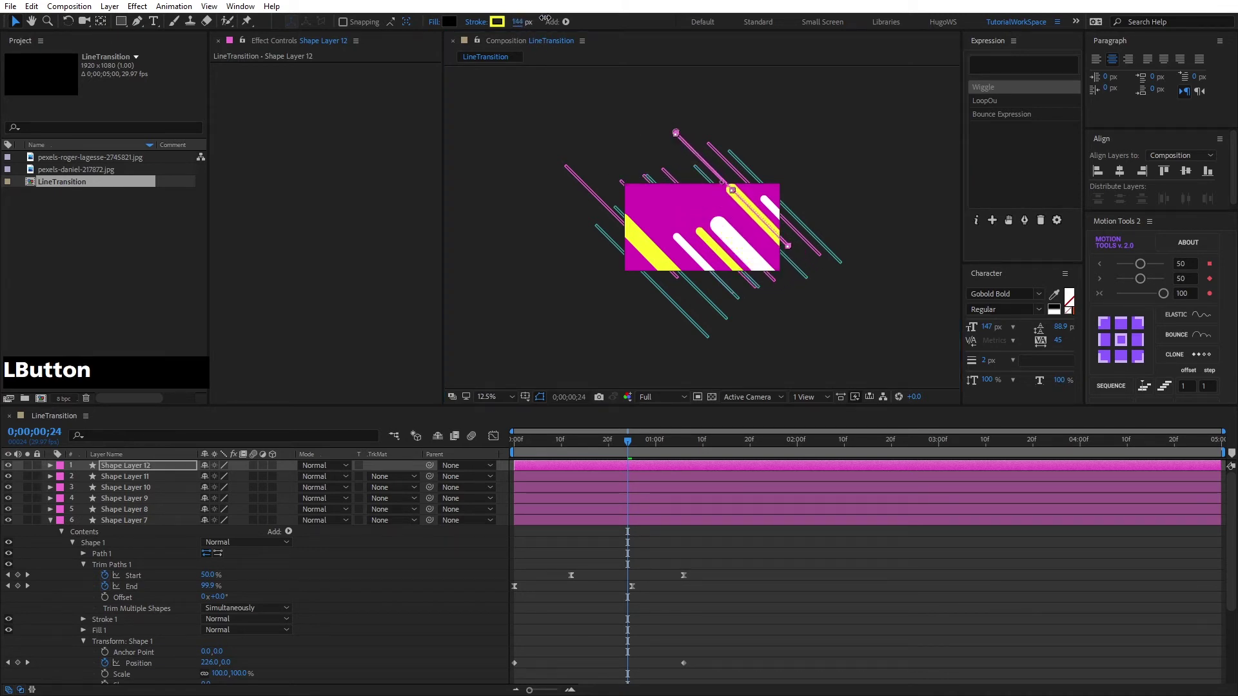
{"action": "left_click_drag", "start_coordinate": [569, 440], "coordinate": [467, 451]}
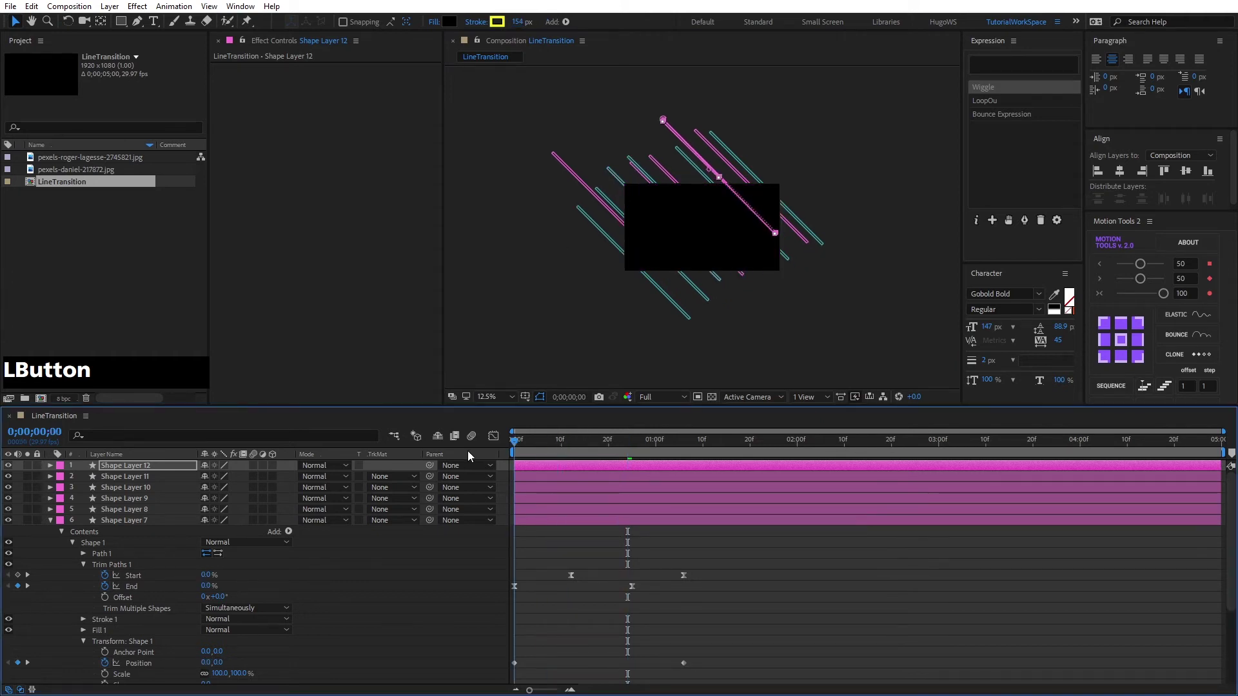
- Stagger Shape Layers 7 through 12 one frame apart with a sequence offset of 1
{"action": "key", "text": "space"}
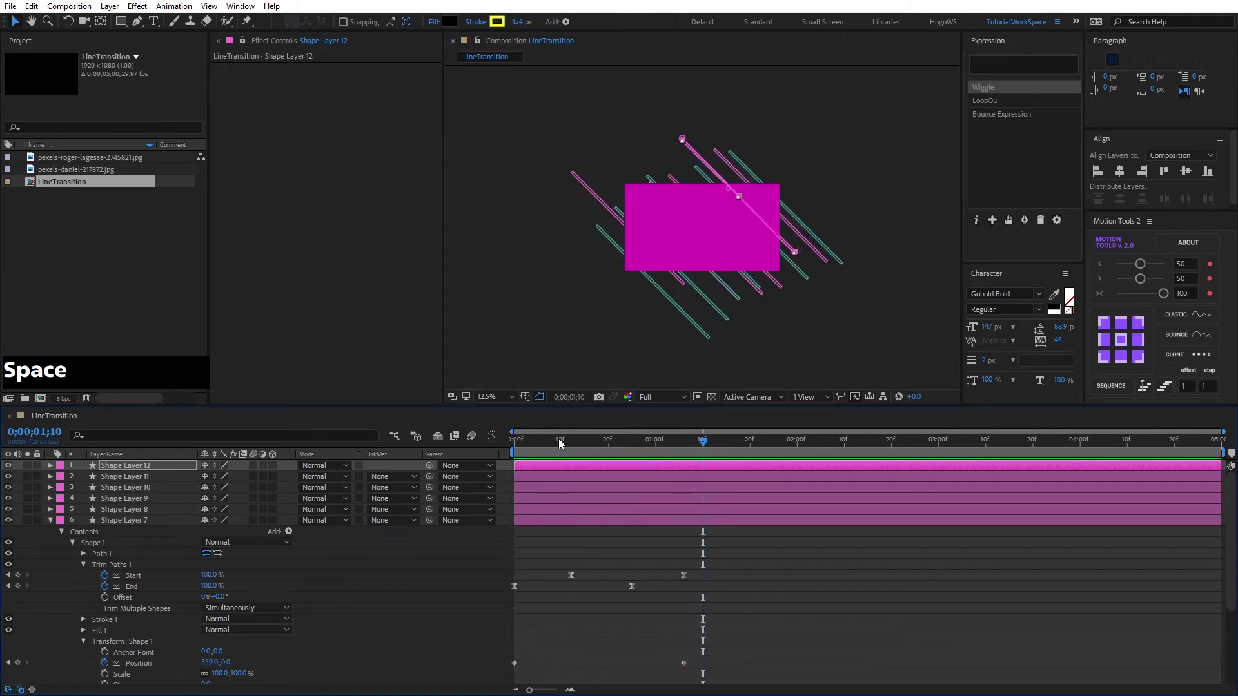
{"action": "left_click", "coordinate": [186, 520]}
{"action": "left_click", "coordinate": [49, 519]}
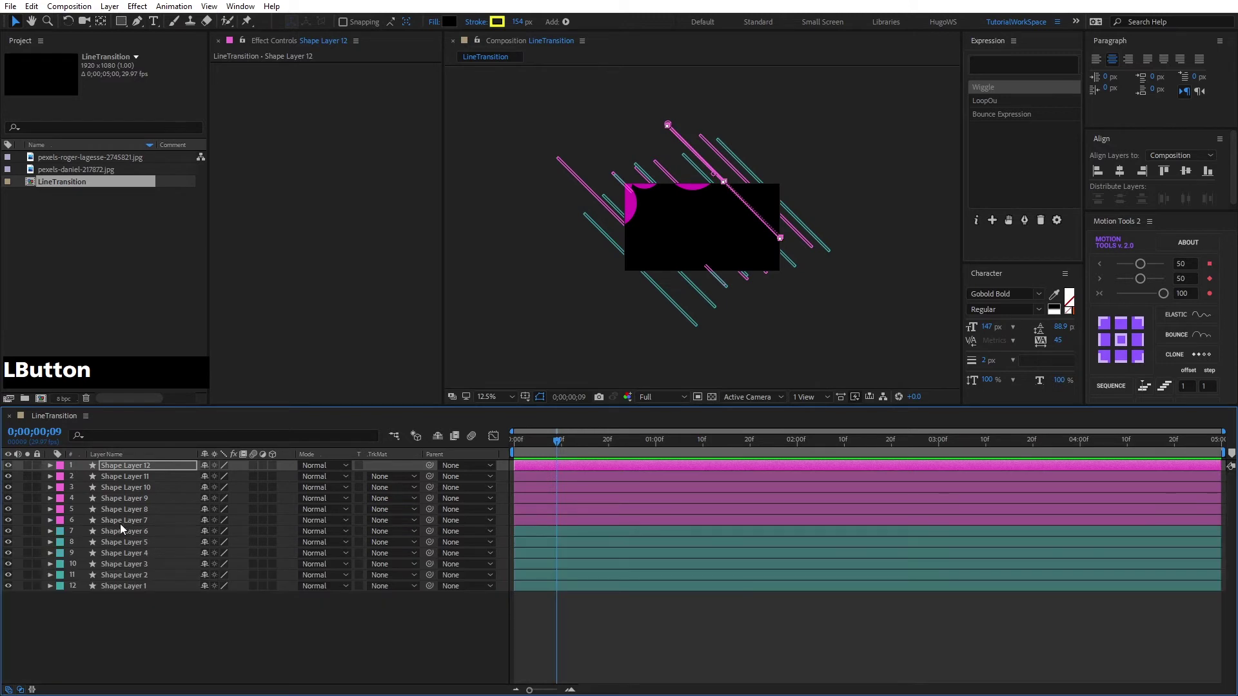
{"action": "left_click", "coordinate": [129, 520]}
{"action": "left_click", "coordinate": [133, 466], "text": "shift"}
{"action": "key", "text": "ctrl+z"}
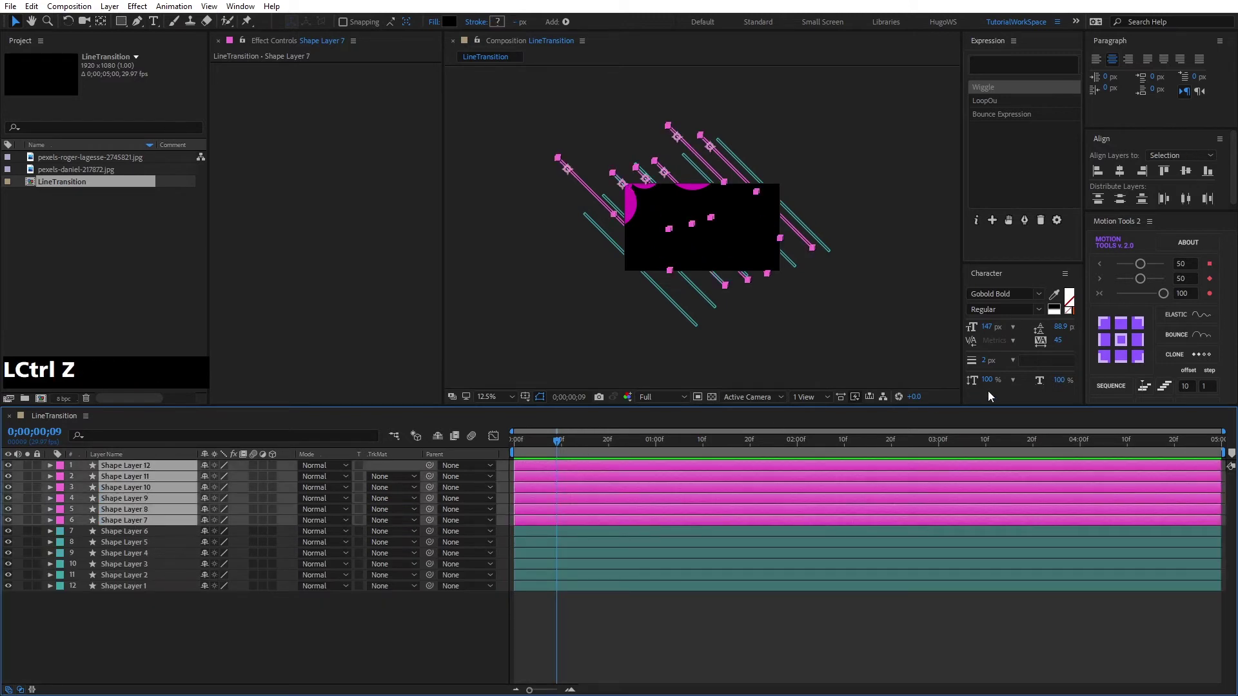
{"action": "left_click", "coordinate": [1187, 386]}
{"action": "type", "text": "1"}
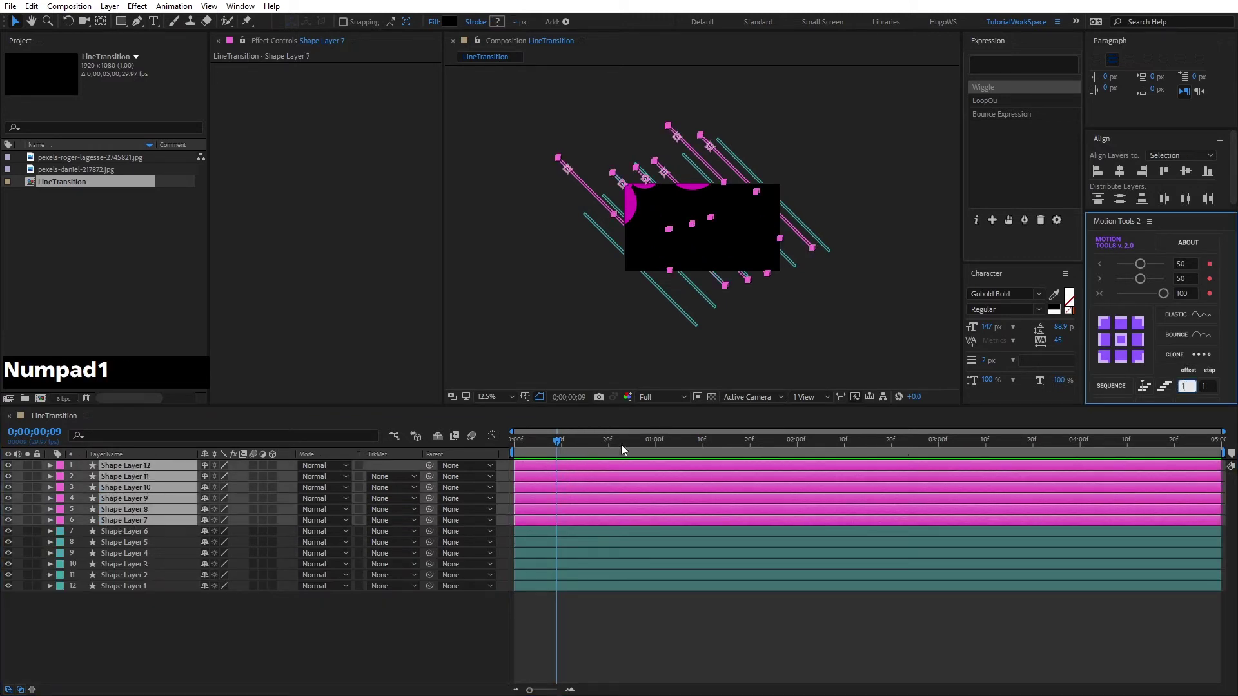
{"action": "left_click", "coordinate": [1111, 385]}
- Preview the staggered lines from the start, then select Shape Layer 1
{"action": "left_click_drag", "start_coordinate": [548, 446], "coordinate": [489, 446]}
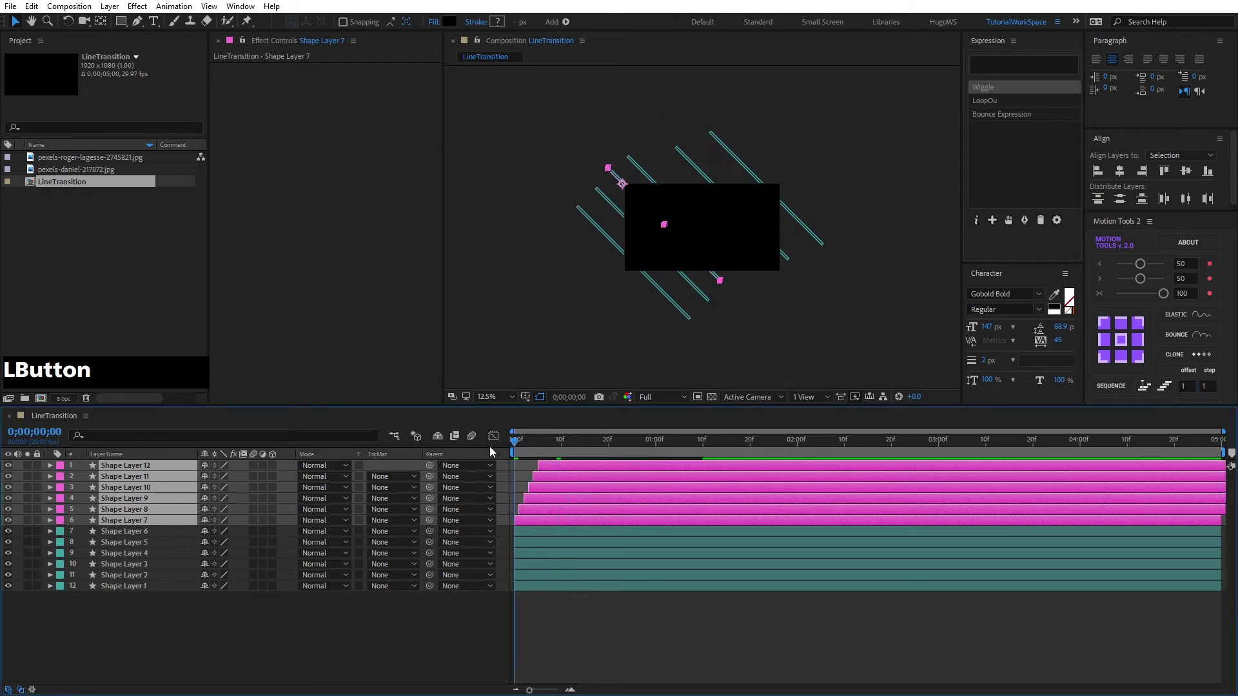
{"action": "key", "text": "space"}
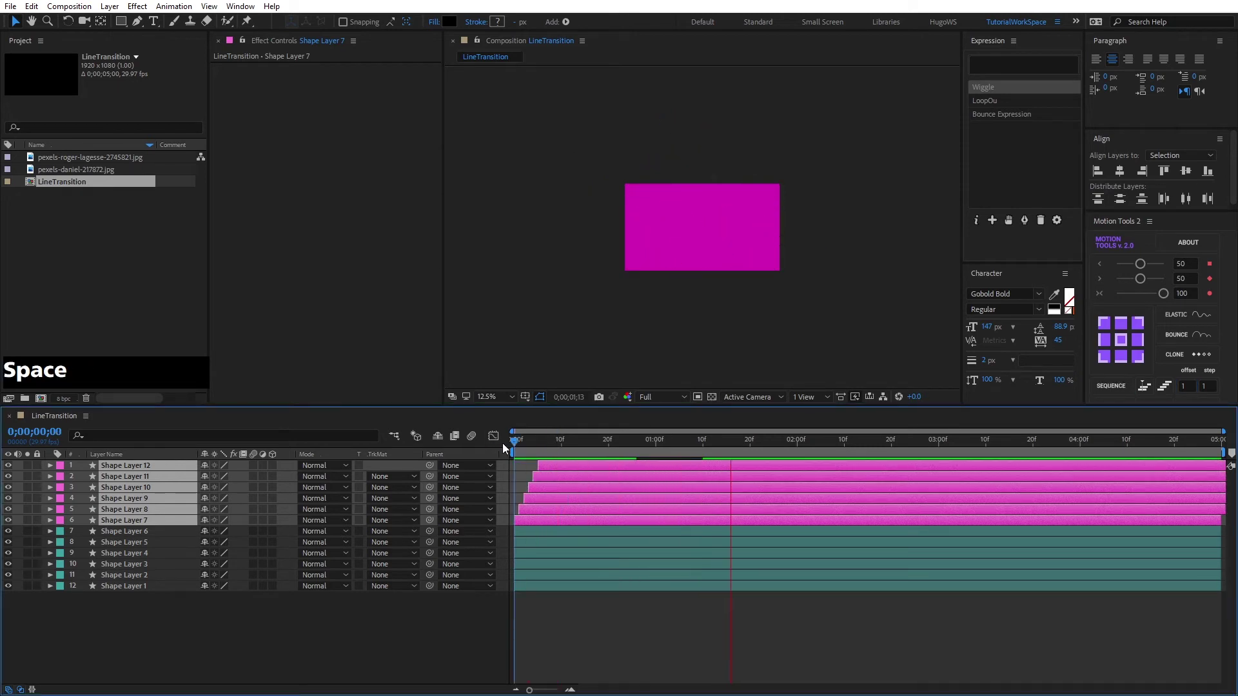
{"action": "left_click", "coordinate": [524, 442]}
{"action": "left_click_drag", "start_coordinate": [524, 442], "coordinate": [497, 443]}
{"action": "key", "text": "space"}
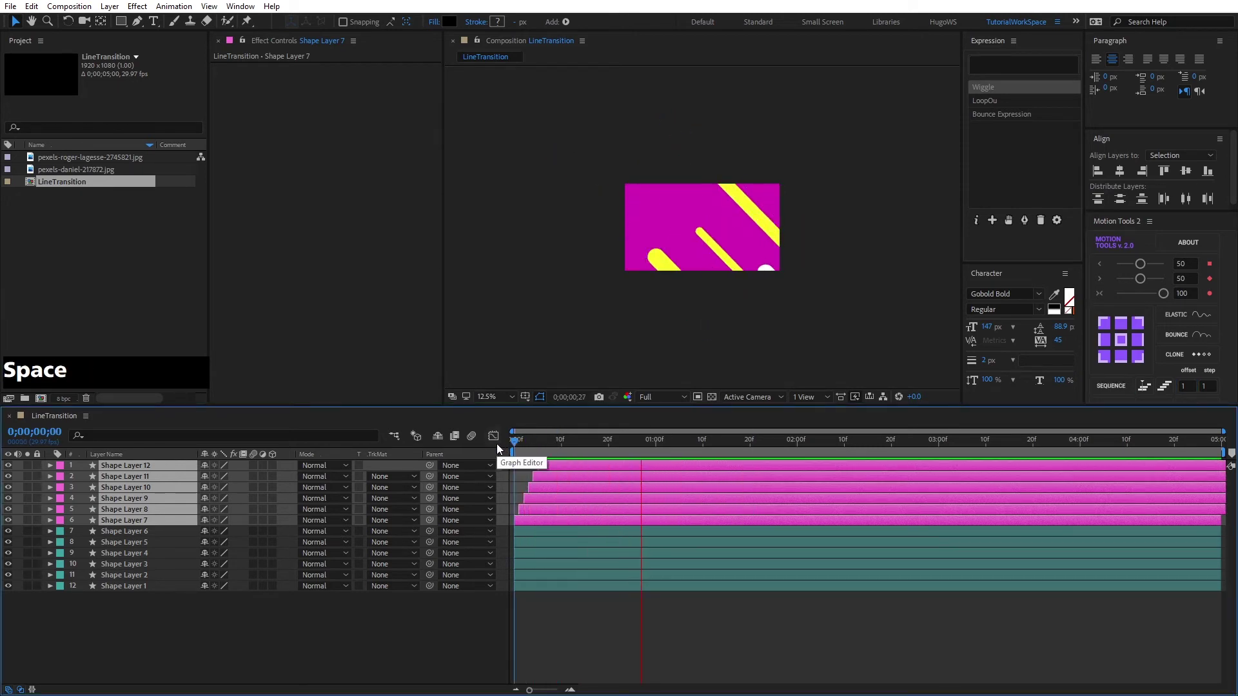
{"action": "left_click", "coordinate": [427, 648]}
{"action": "left_click", "coordinate": [149, 584]}
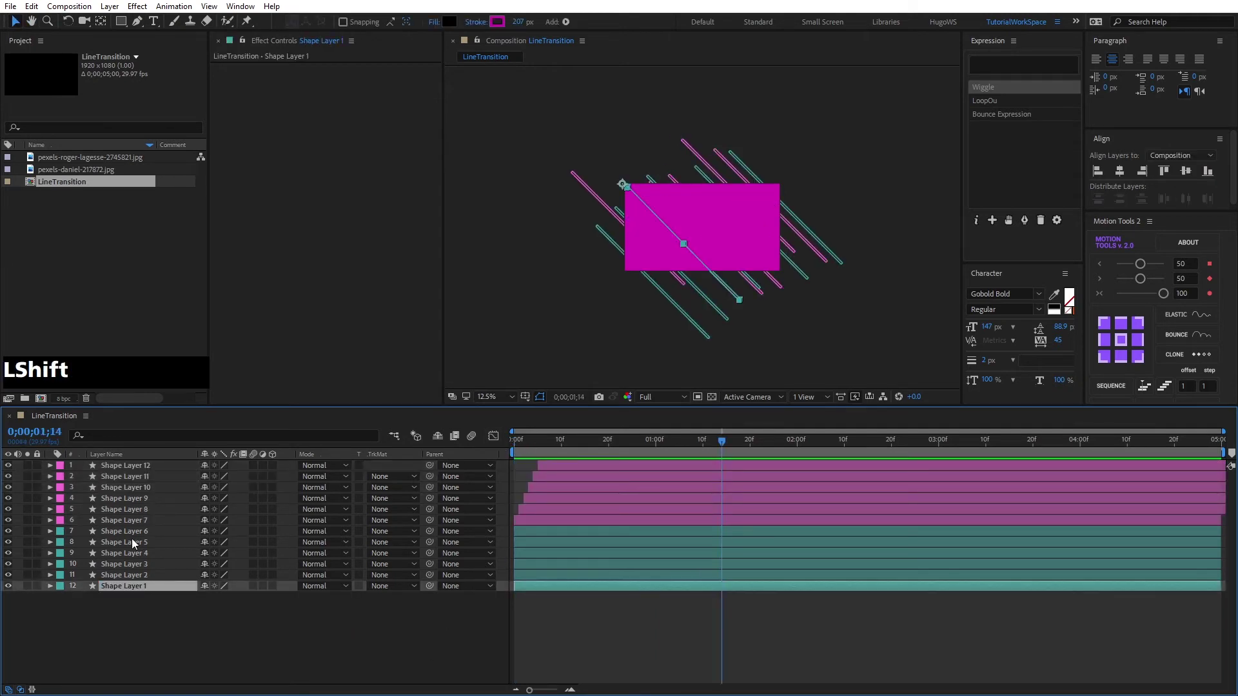
- Pre-compose Shape Layers 1 through 6 into a precomp named Alpha
{"action": "left_click", "coordinate": [132, 534], "text": "shift"}
{"action": "key", "text": "ctrl+shift+c"}
{"action": "type", "text": "Alph"}
{"action": "key", "text": "Return"}
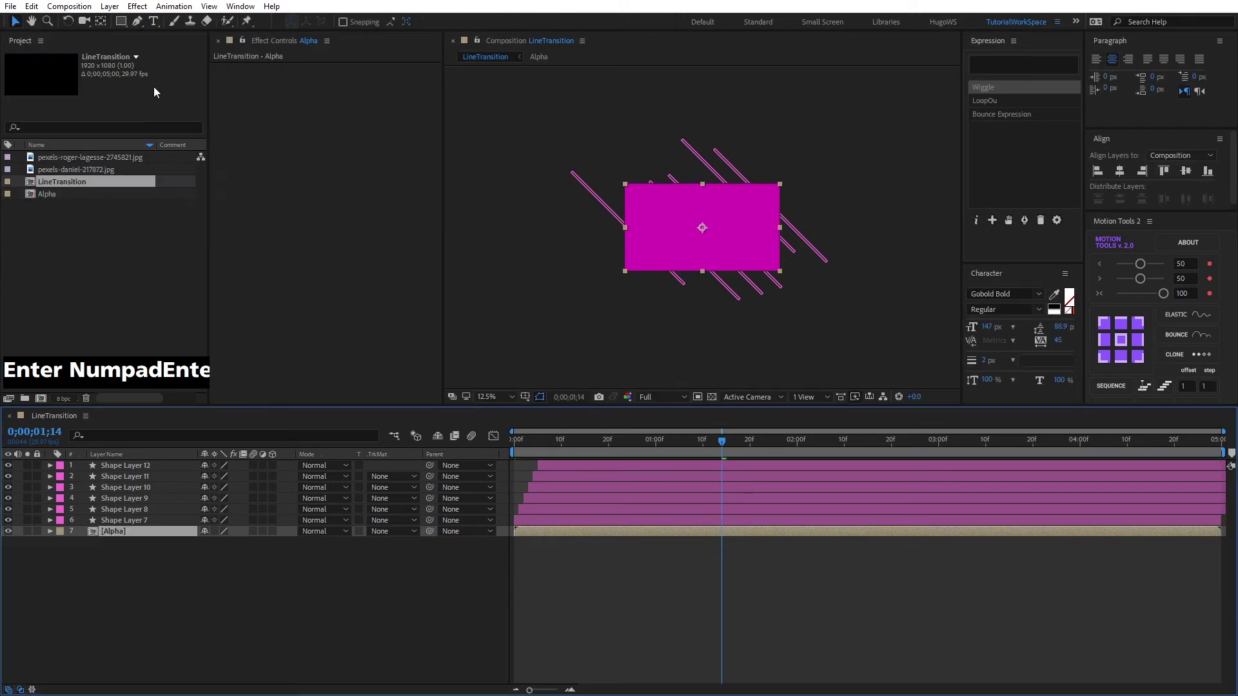
- Preview the line animation again from the first frame
{"action": "left_click", "coordinate": [169, 569]}
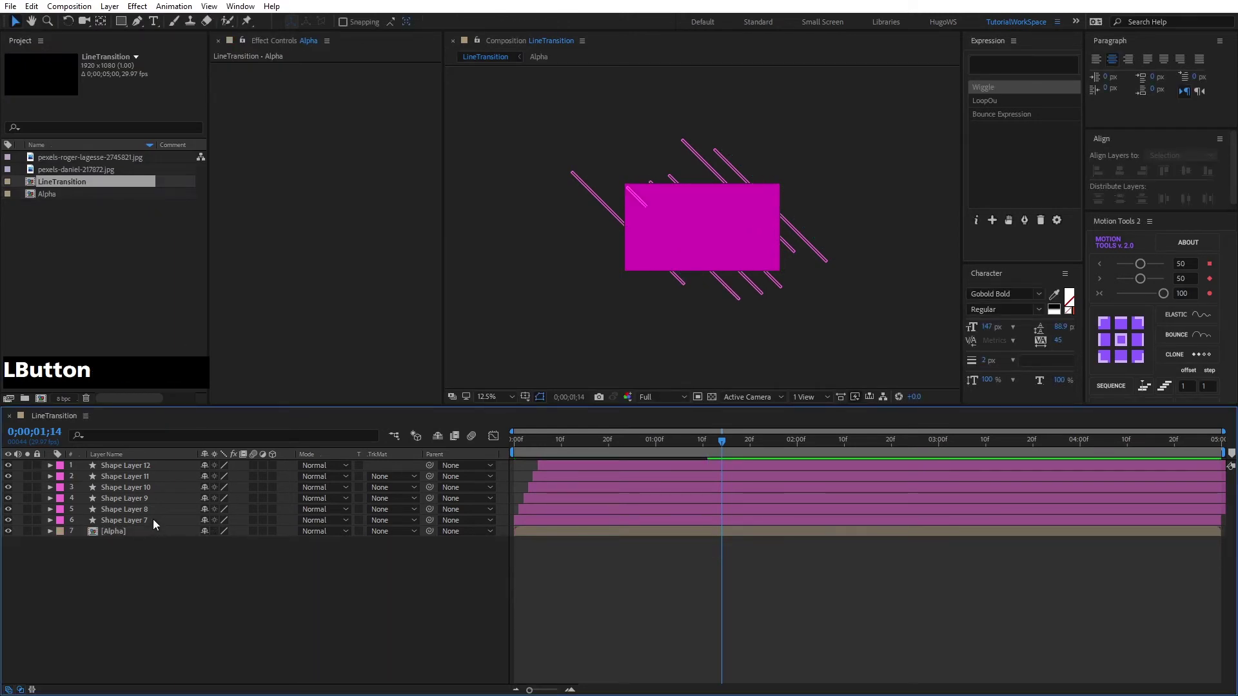
{"action": "left_click", "coordinate": [516, 449]}
{"action": "key", "text": "space"}
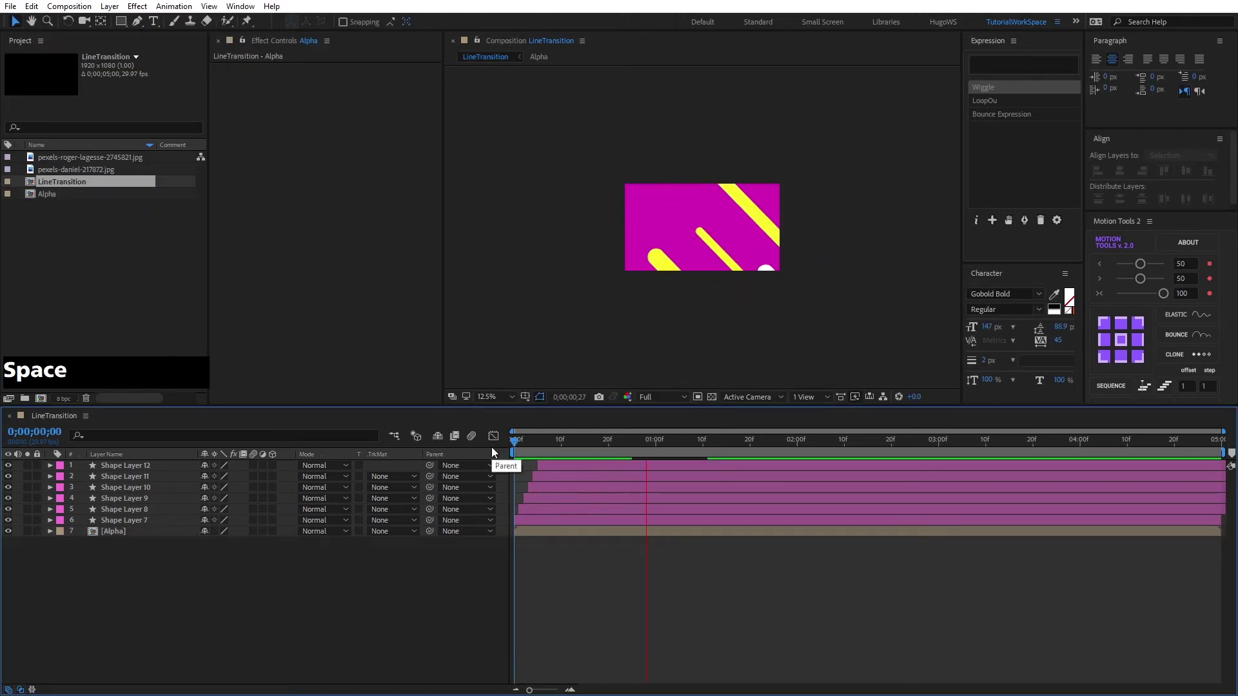
{"action": "left_click", "coordinate": [103, 578]}
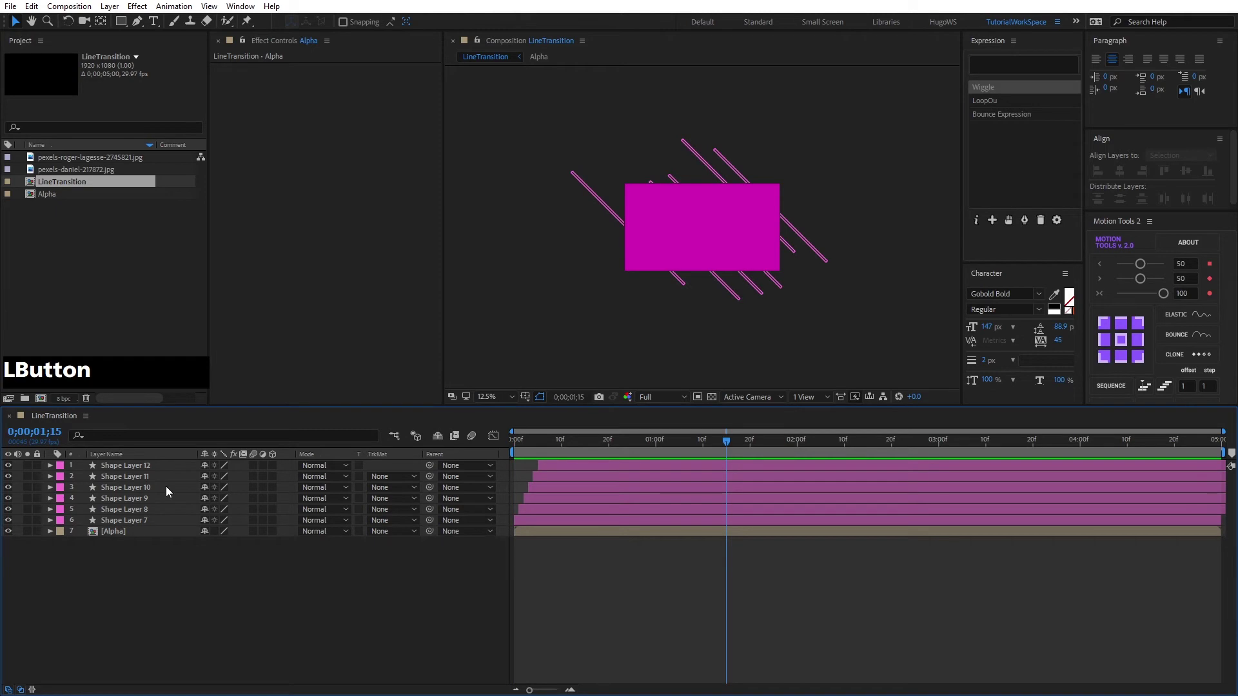
{"action": "left_click", "coordinate": [69, 6]}
- Create a new Image composition, nest it in LineTransition, and open it
{"action": "left_click", "coordinate": [97, 20]}
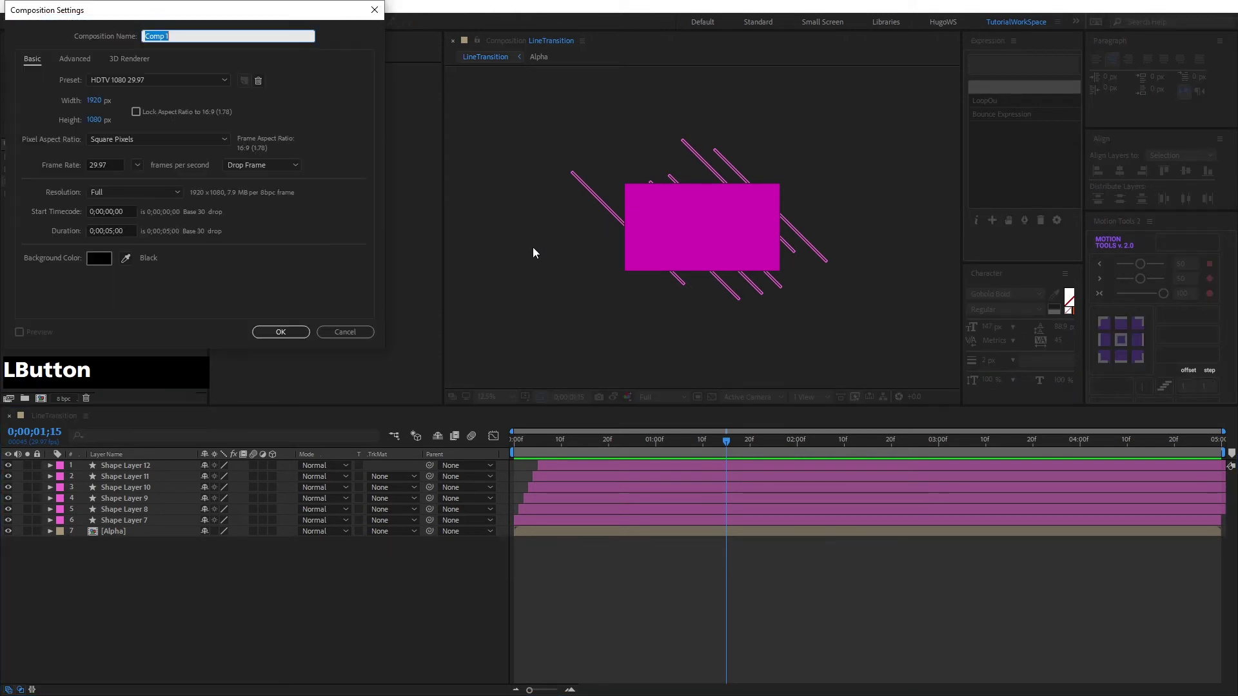
{"action": "type", "text": "Shape"}
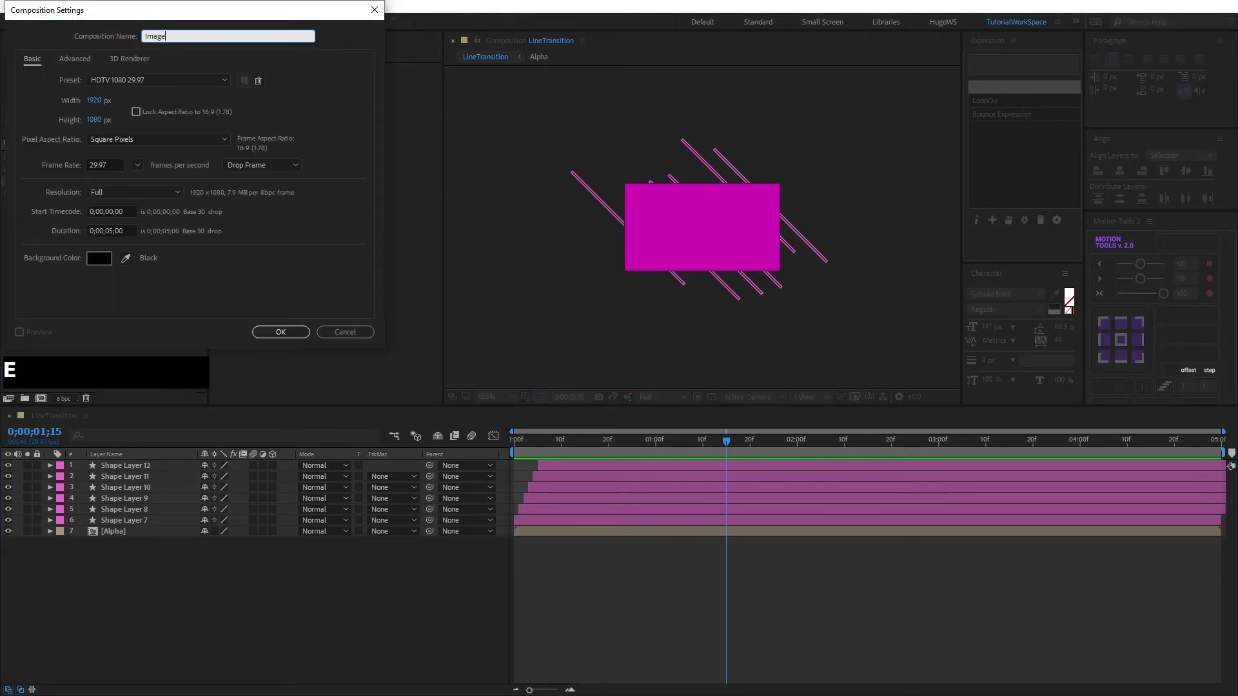
{"action": "key", "text": "Return"}
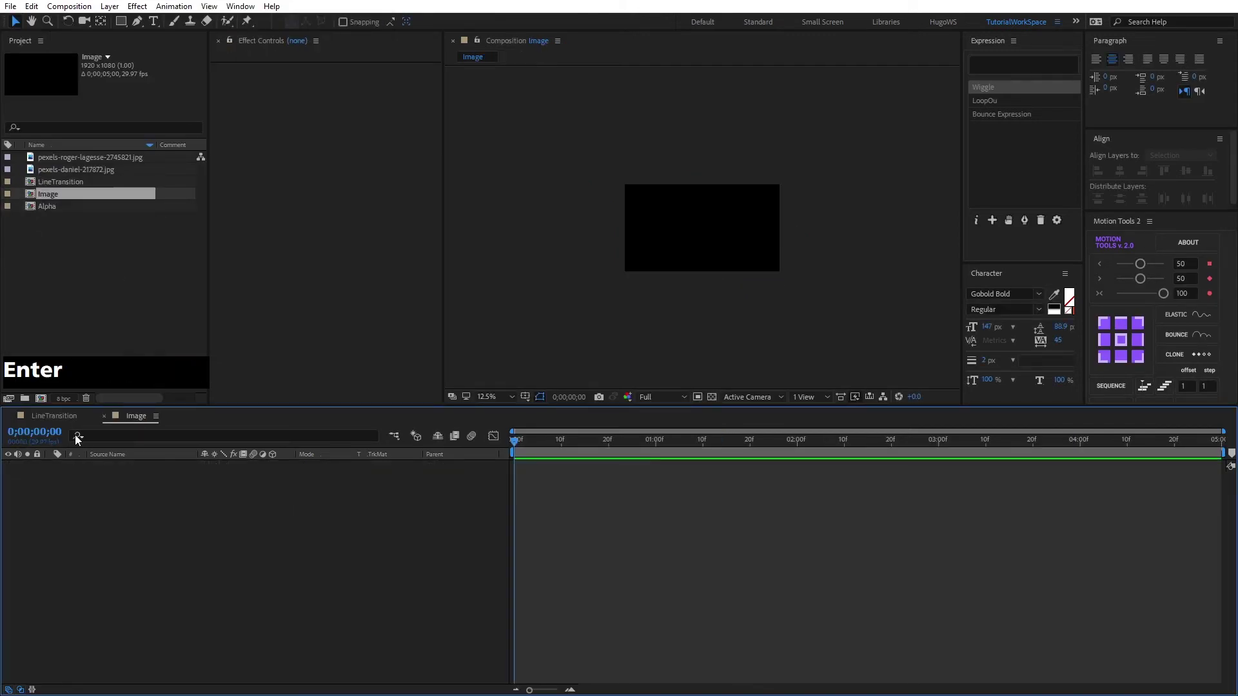
{"action": "left_click", "coordinate": [55, 415]}
{"action": "left_click_drag", "start_coordinate": [53, 201], "coordinate": [126, 544]}
{"action": "double_click", "coordinate": [119, 543]}
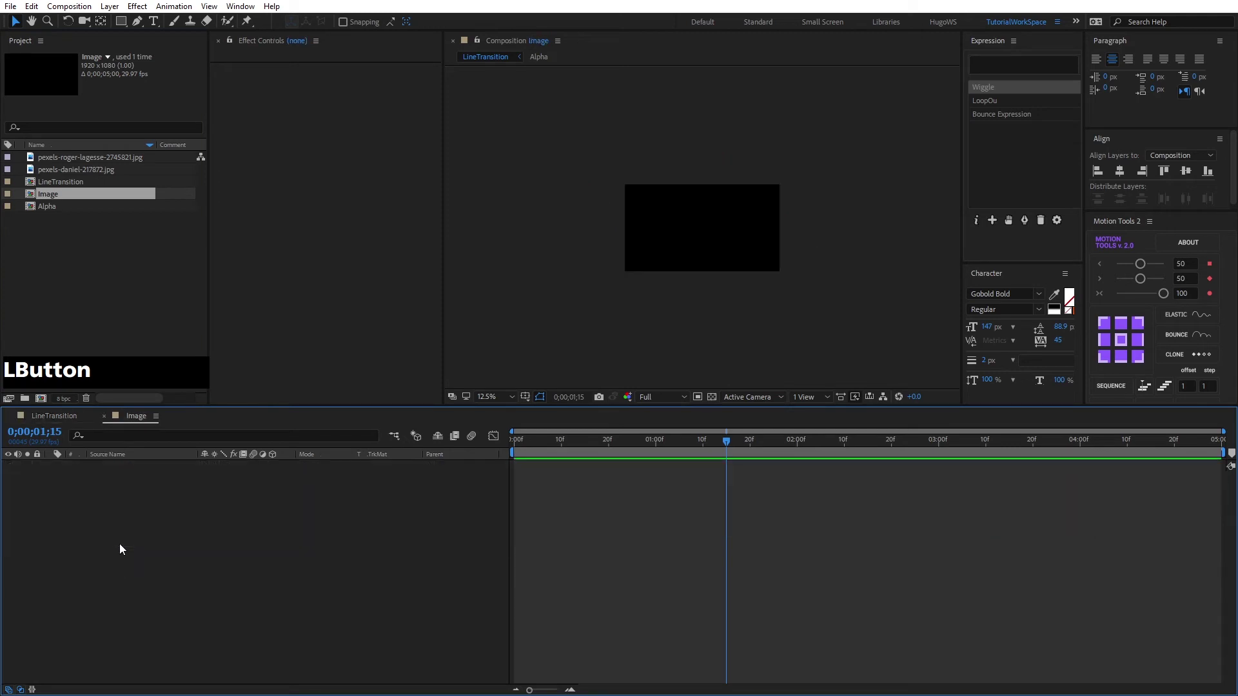
- Add pexels-daniel-217872.jpg, fit it to comp height then width, and nudge it up
{"action": "left_click_drag", "start_coordinate": [90, 173], "coordinate": [134, 478]}
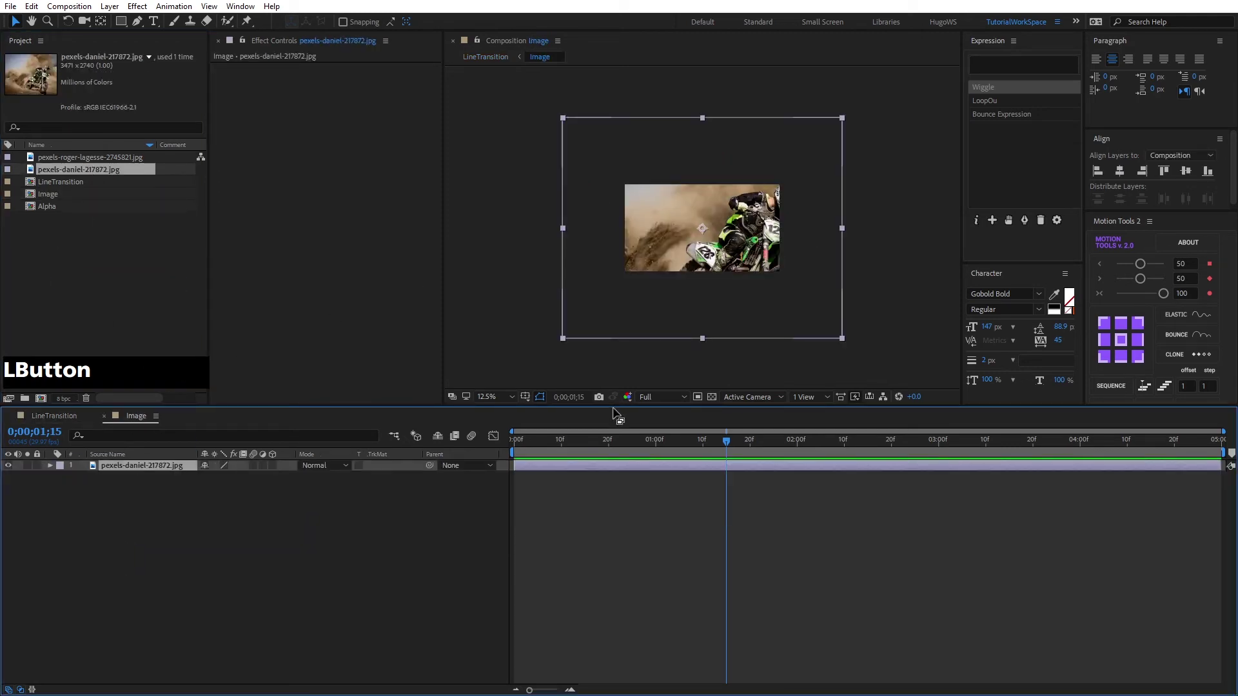
{"action": "right_click", "coordinate": [182, 469]}
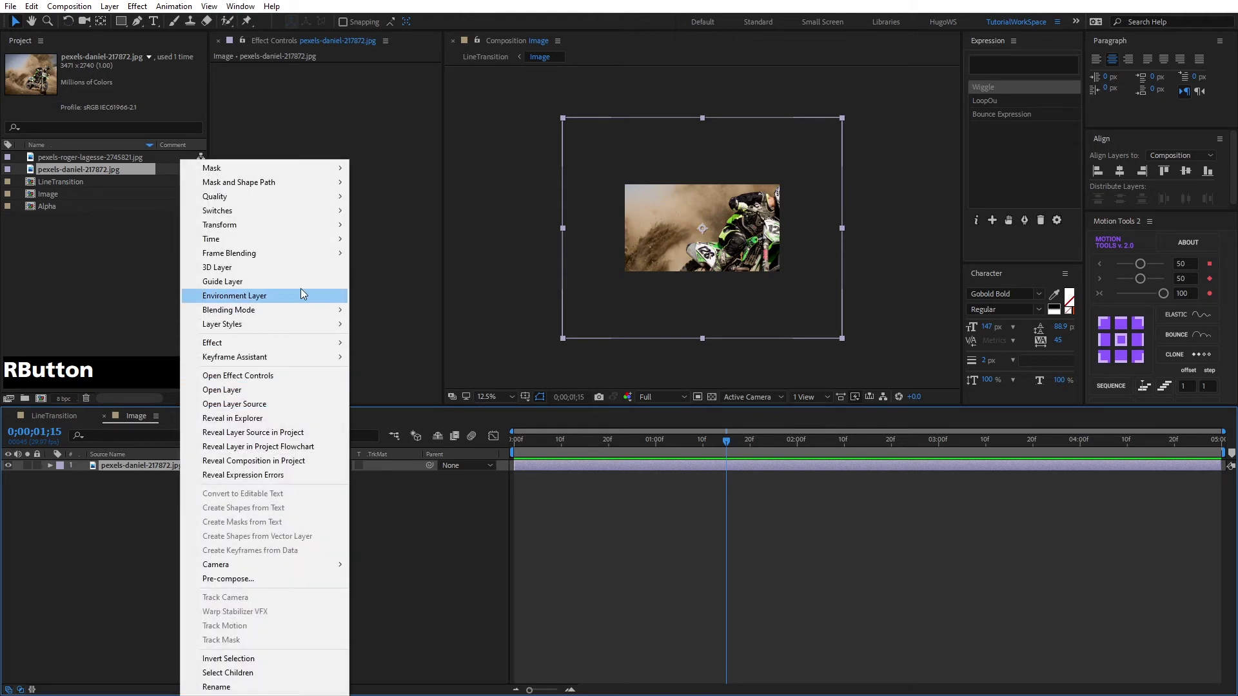
{"action": "mouse_move", "coordinate": [352, 226]}
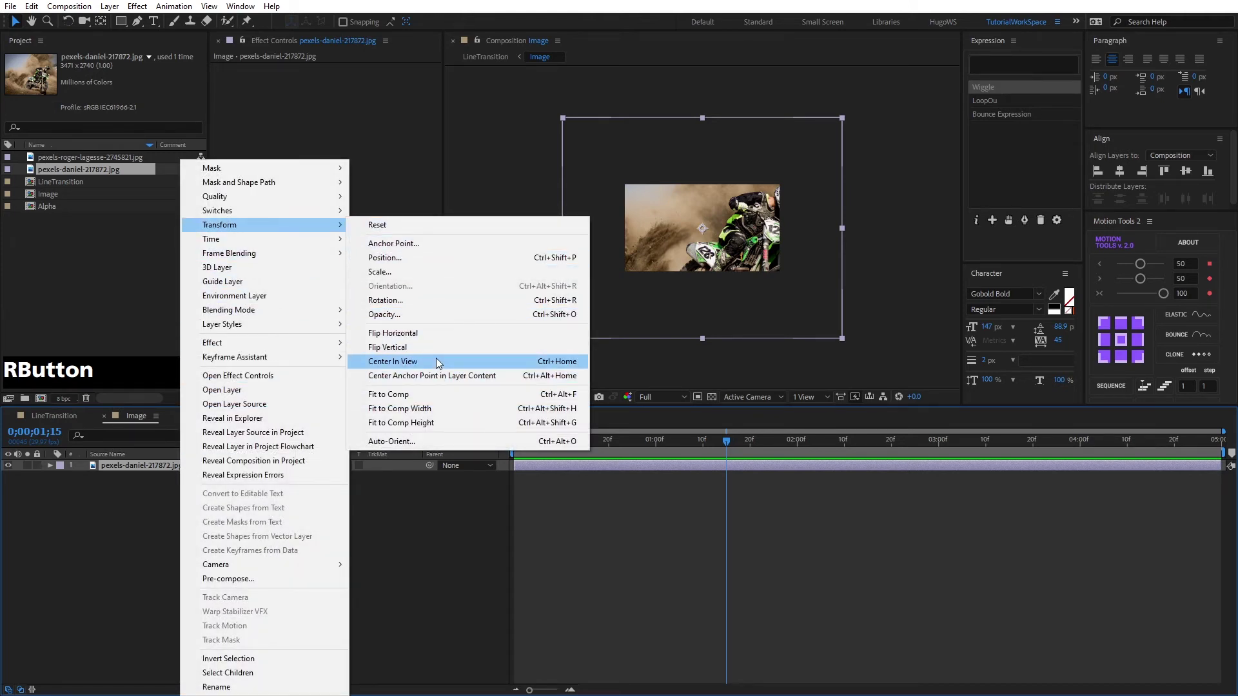
{"action": "mouse_move", "coordinate": [289, 229]}
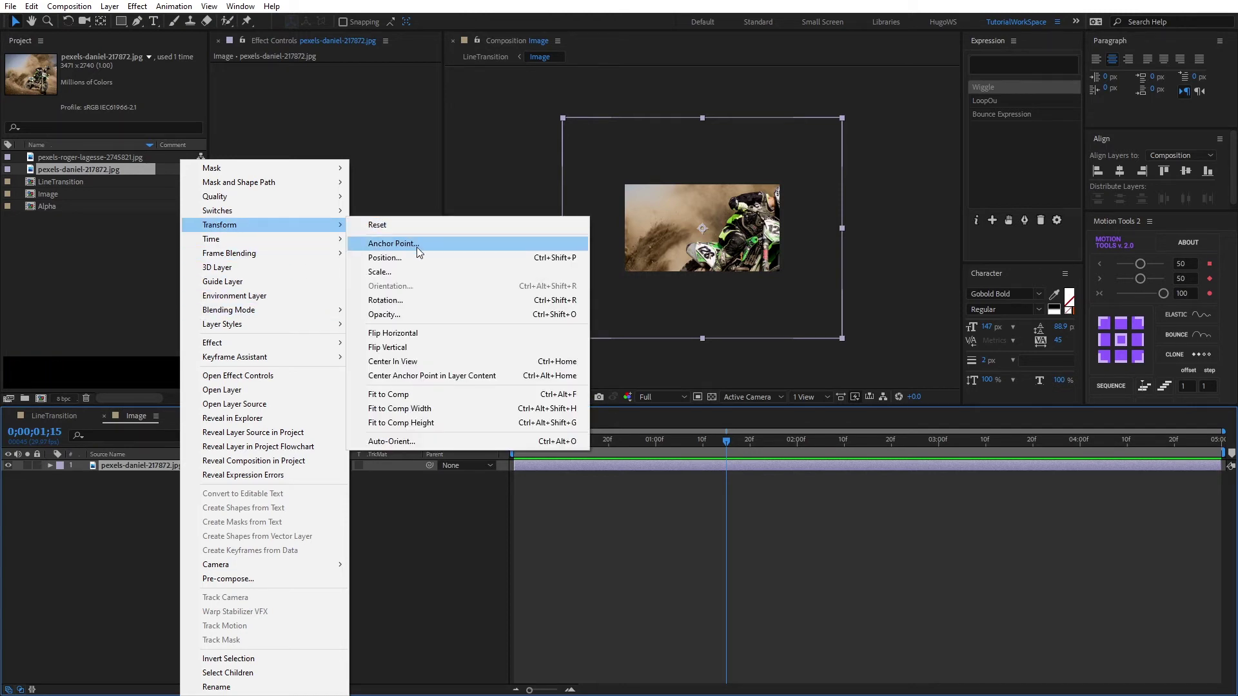
{"action": "left_click", "coordinate": [438, 423]}
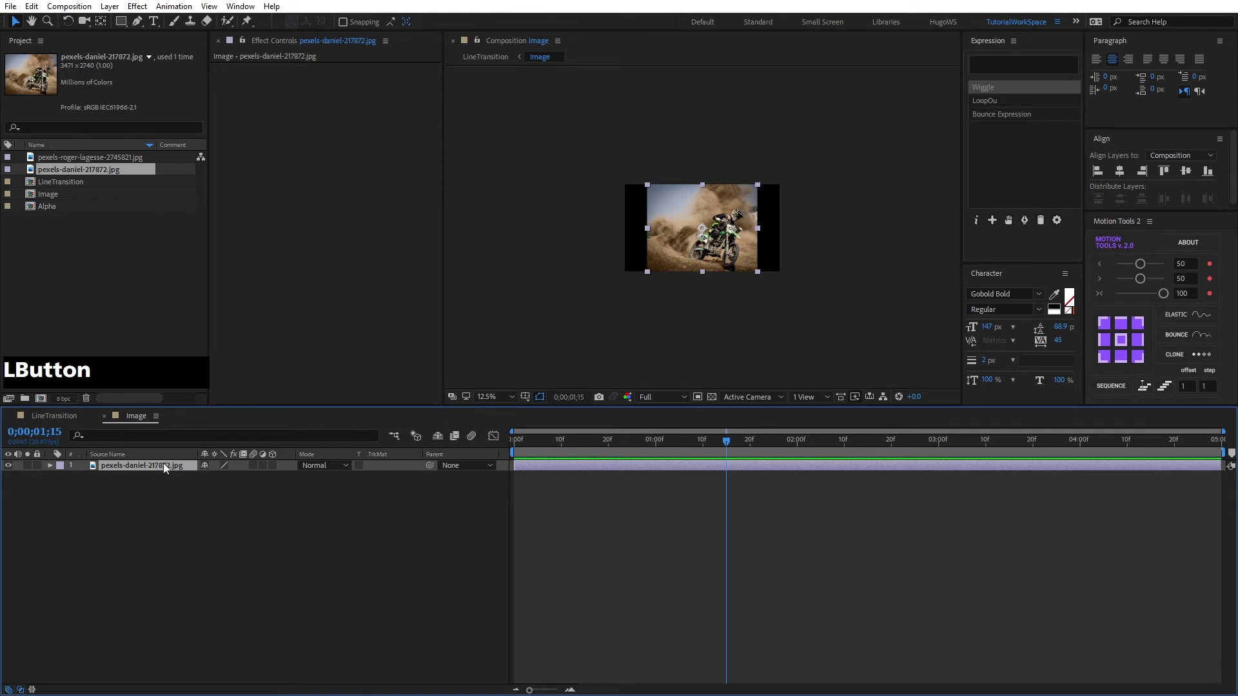
{"action": "right_click", "coordinate": [156, 471]}
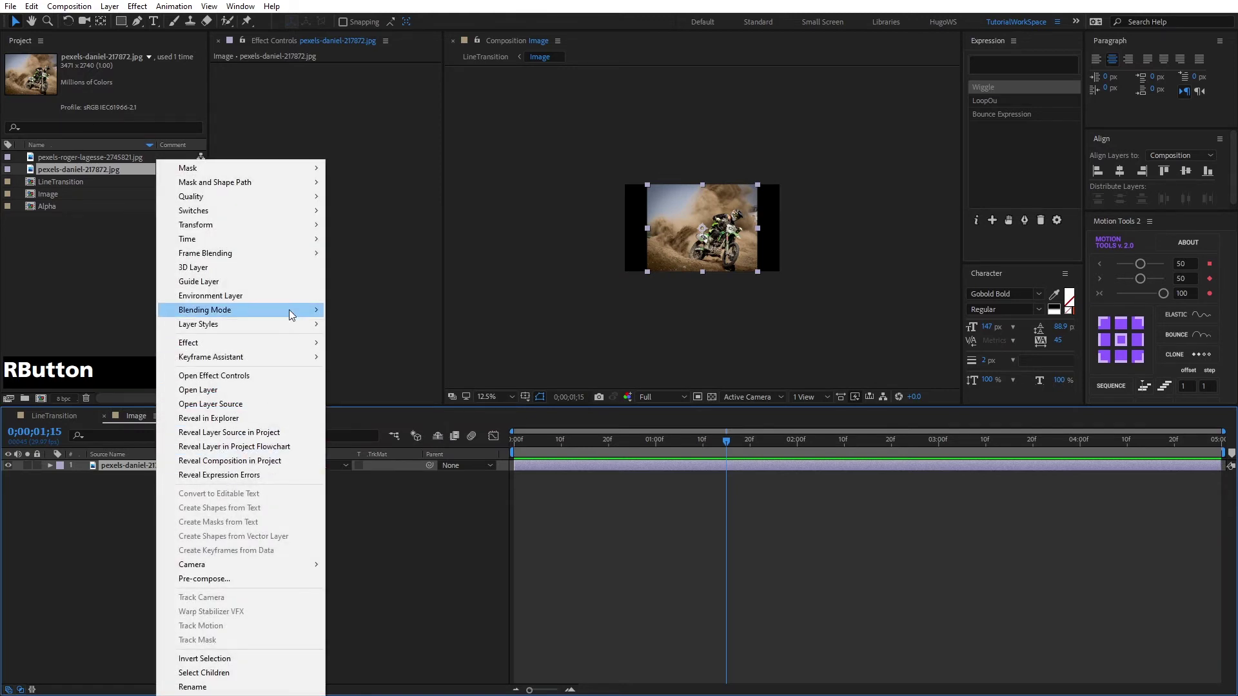
{"action": "mouse_move", "coordinate": [297, 224]}
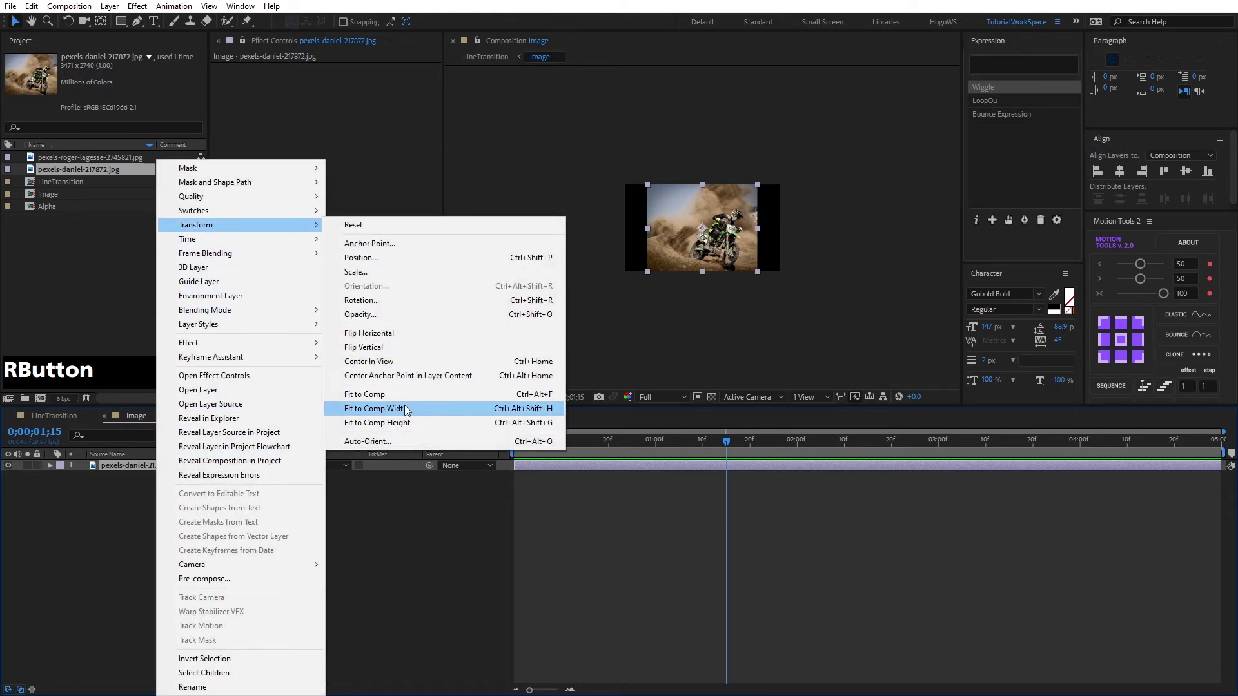
{"action": "left_click", "coordinate": [409, 408]}
{"action": "left_click_drag", "start_coordinate": [727, 216], "coordinate": [729, 200]}
{"action": "left_click", "coordinate": [431, 483]}
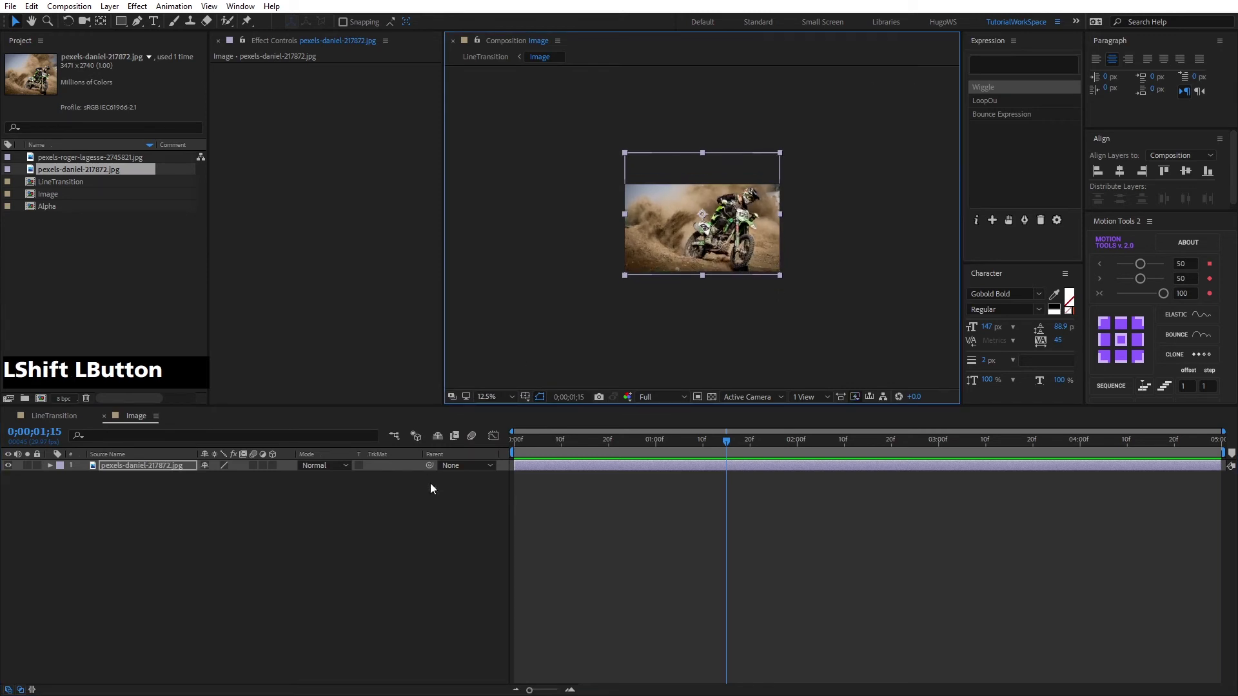
{"action": "key", "text": "Tab"}
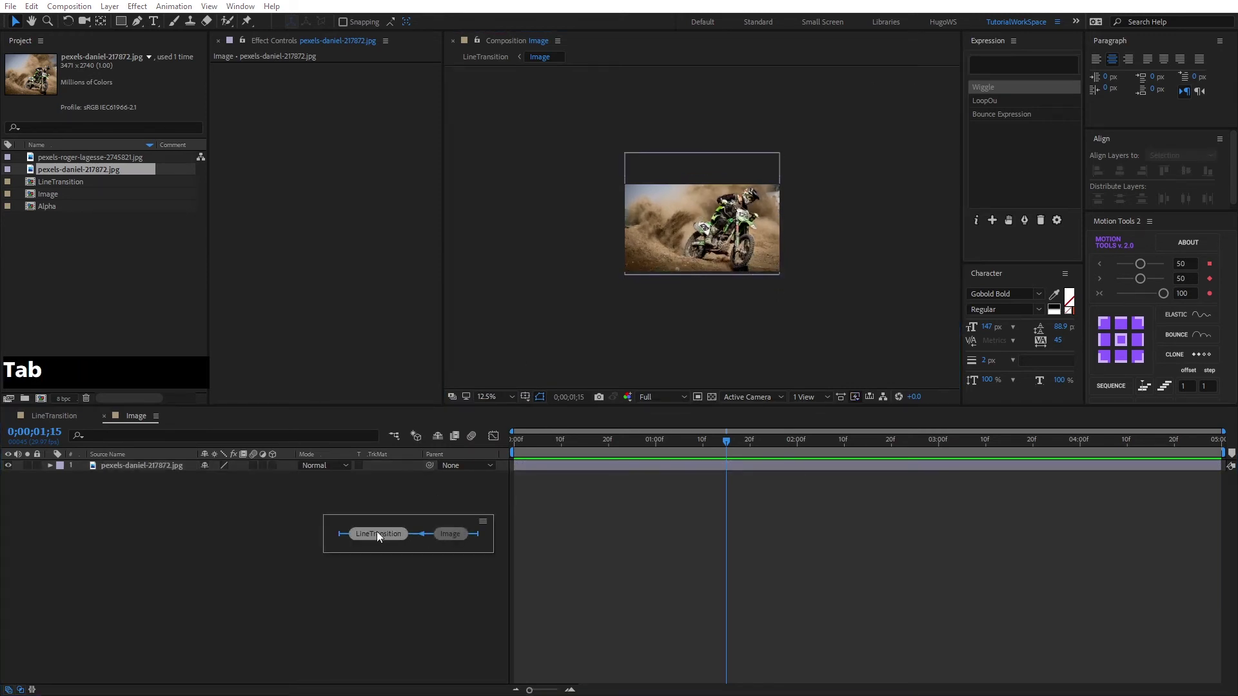
- Set the Image layer's track matte to Alpha Matte [Alpha] in LineTransition and preview it
{"action": "left_click", "coordinate": [377, 531]}
{"action": "left_click_drag", "start_coordinate": [555, 442], "coordinate": [506, 450]}
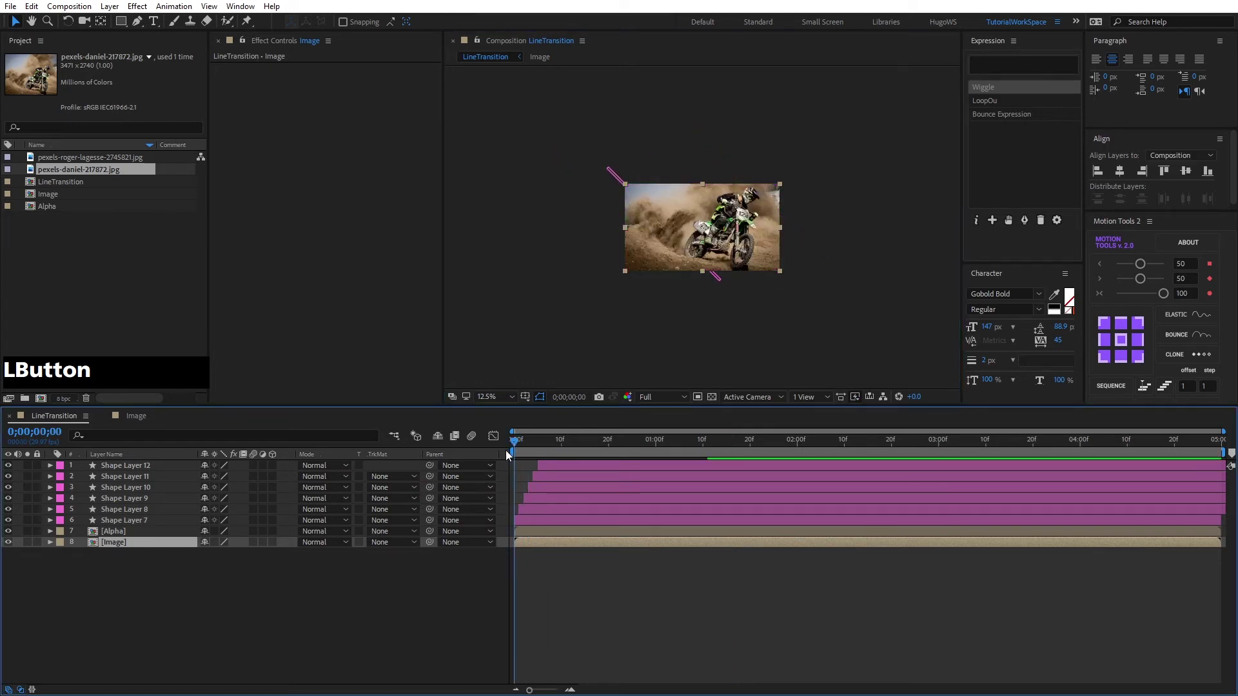
{"action": "left_click", "coordinate": [387, 541]}
{"action": "left_click", "coordinate": [413, 574]}
{"action": "key", "text": "space"}
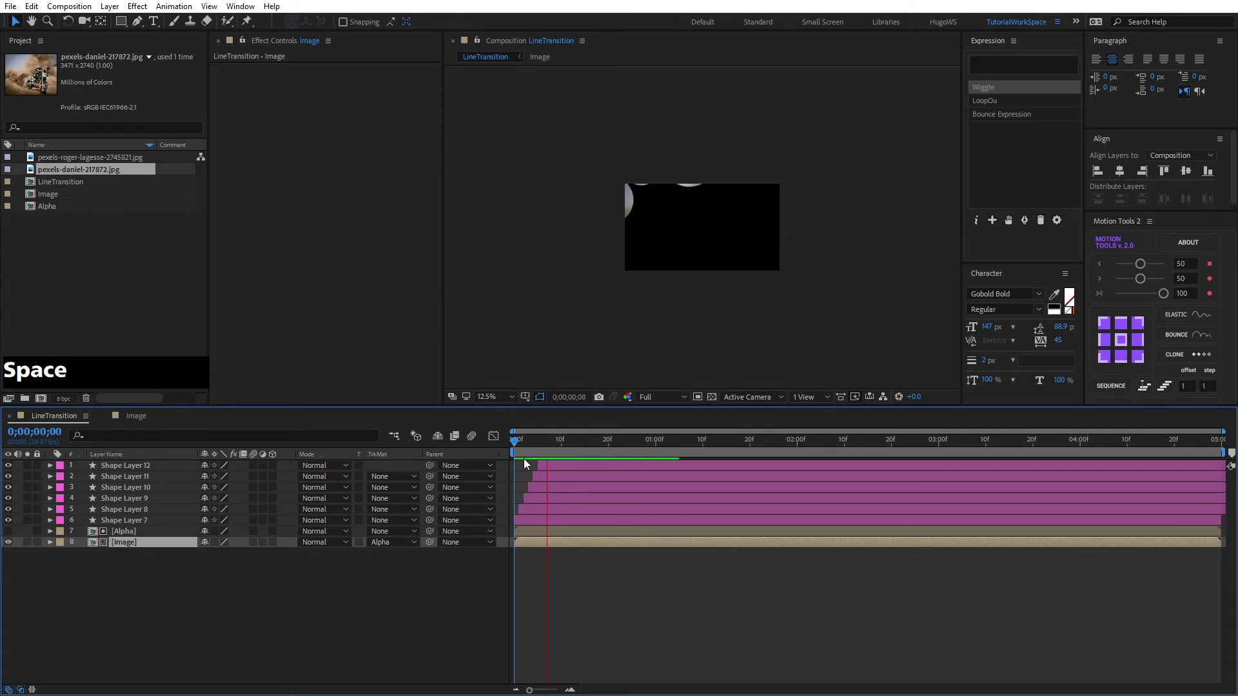
{"action": "key", "text": "space"}
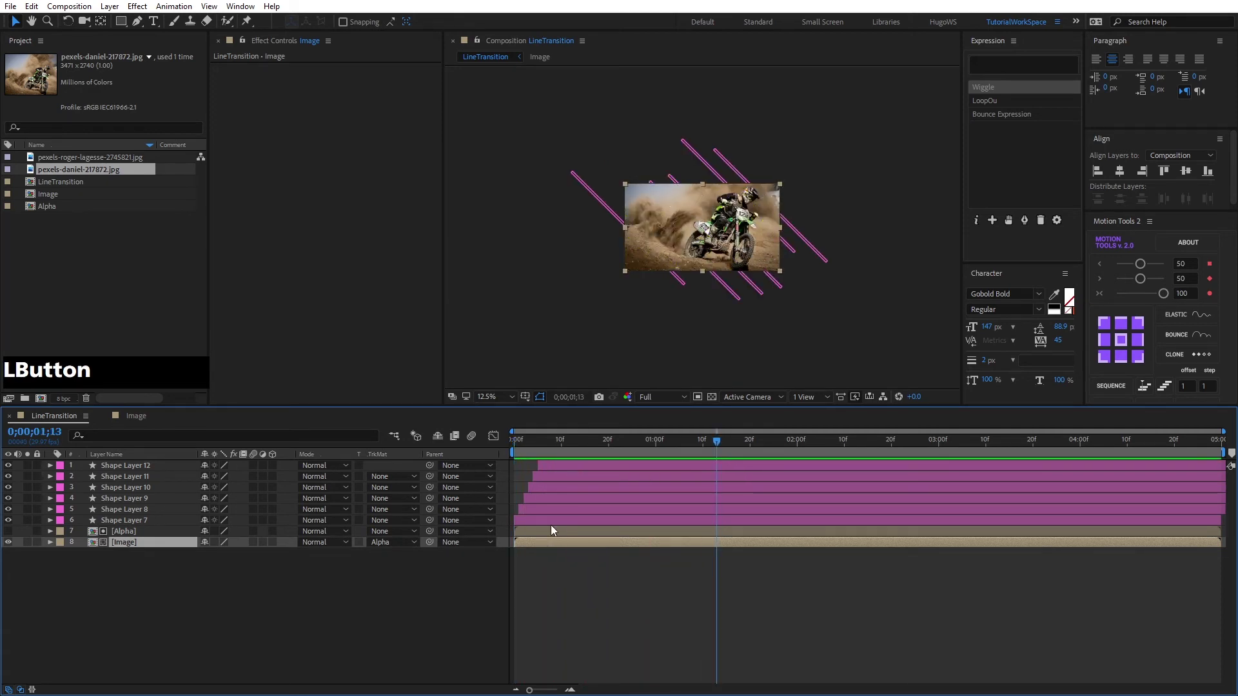
- Move all layers later so the transition starts at 0;00;01;00
{"action": "left_click", "coordinate": [559, 466], "text": "shift"}
{"action": "left_click_drag", "start_coordinate": [549, 466], "coordinate": [654, 442]}
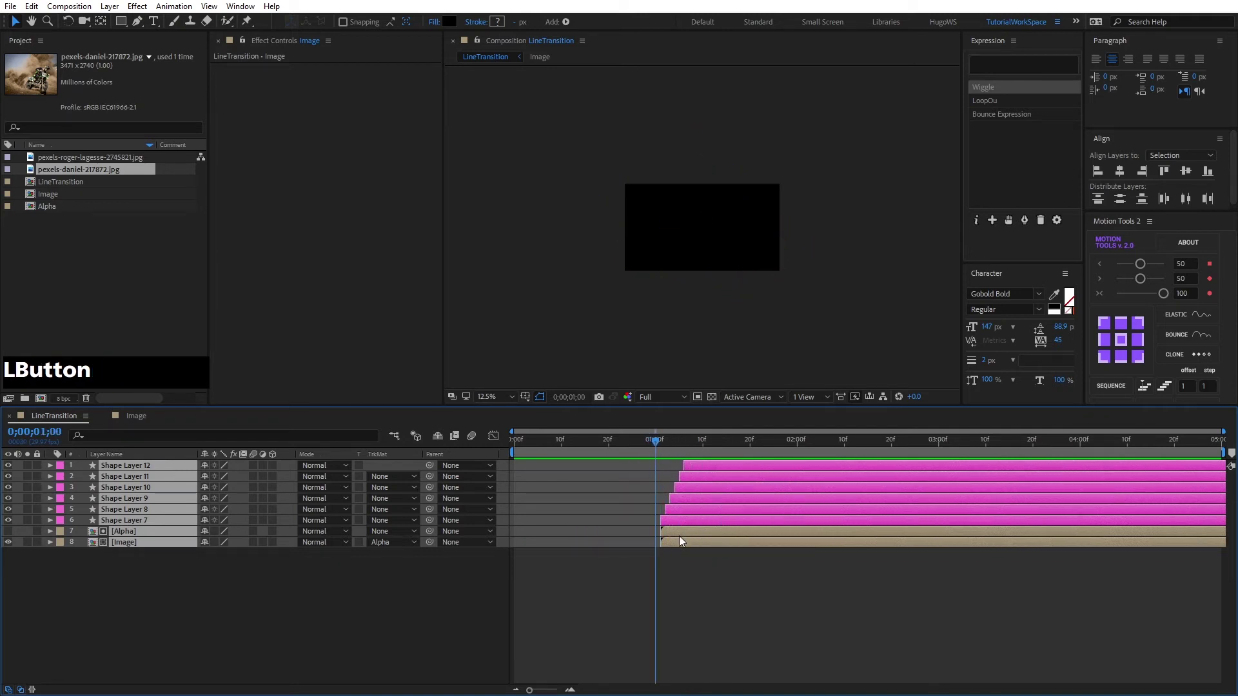
{"action": "left_click_drag", "start_coordinate": [679, 541], "coordinate": [674, 540]}
- Add pexels-roger-lagesse-2745821.jpg beneath the matted layer and pre-compose it as Image0
{"action": "left_click", "coordinate": [176, 597]}
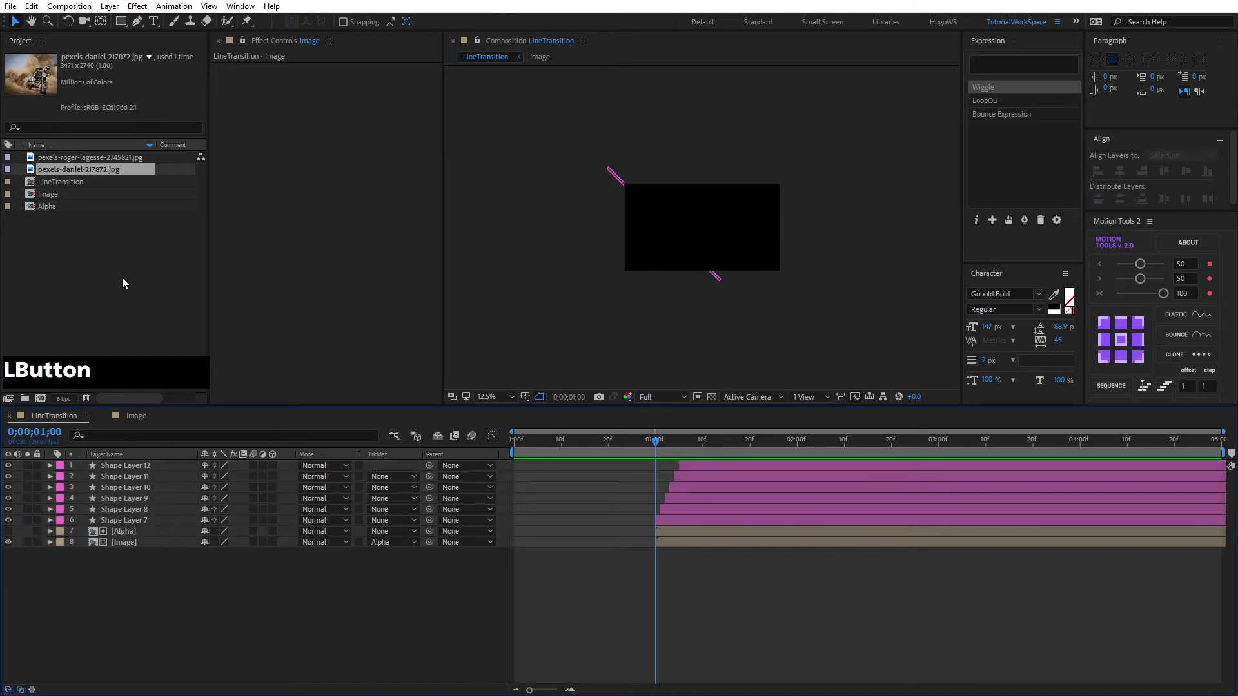
{"action": "left_click_drag", "start_coordinate": [65, 158], "coordinate": [138, 562]}
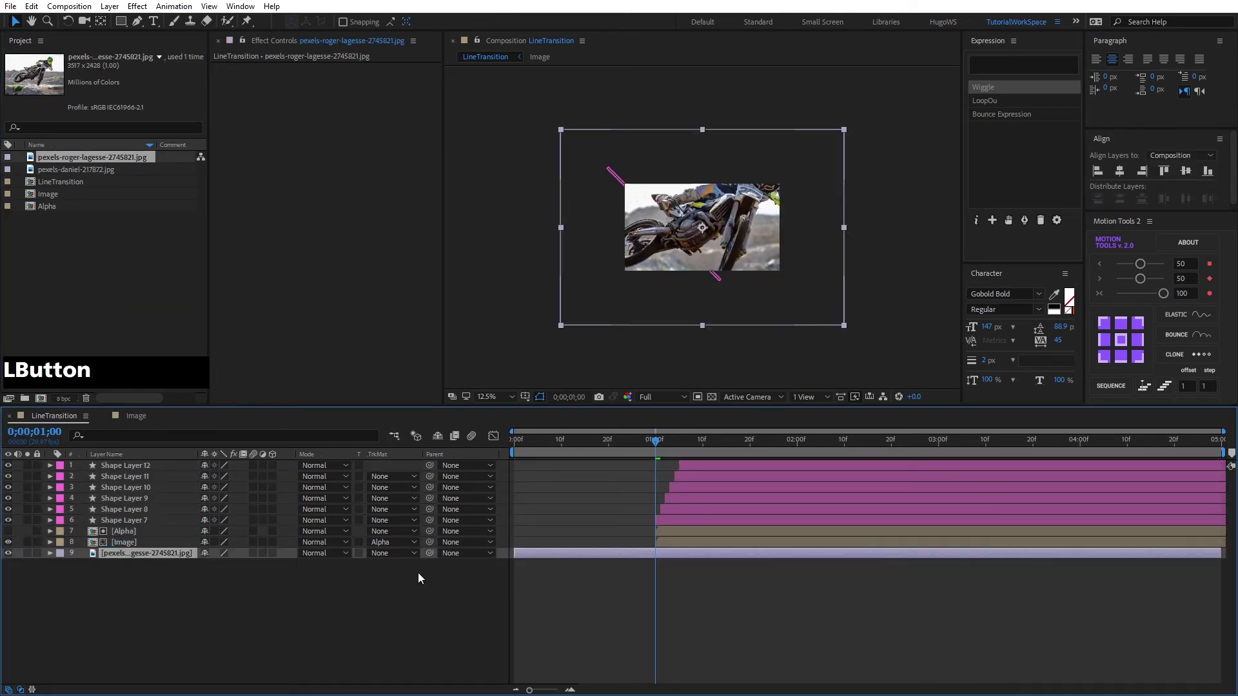
{"action": "left_click", "coordinate": [114, 556]}
{"action": "right_click", "coordinate": [114, 556]}
{"action": "left_click", "coordinate": [188, 435]}
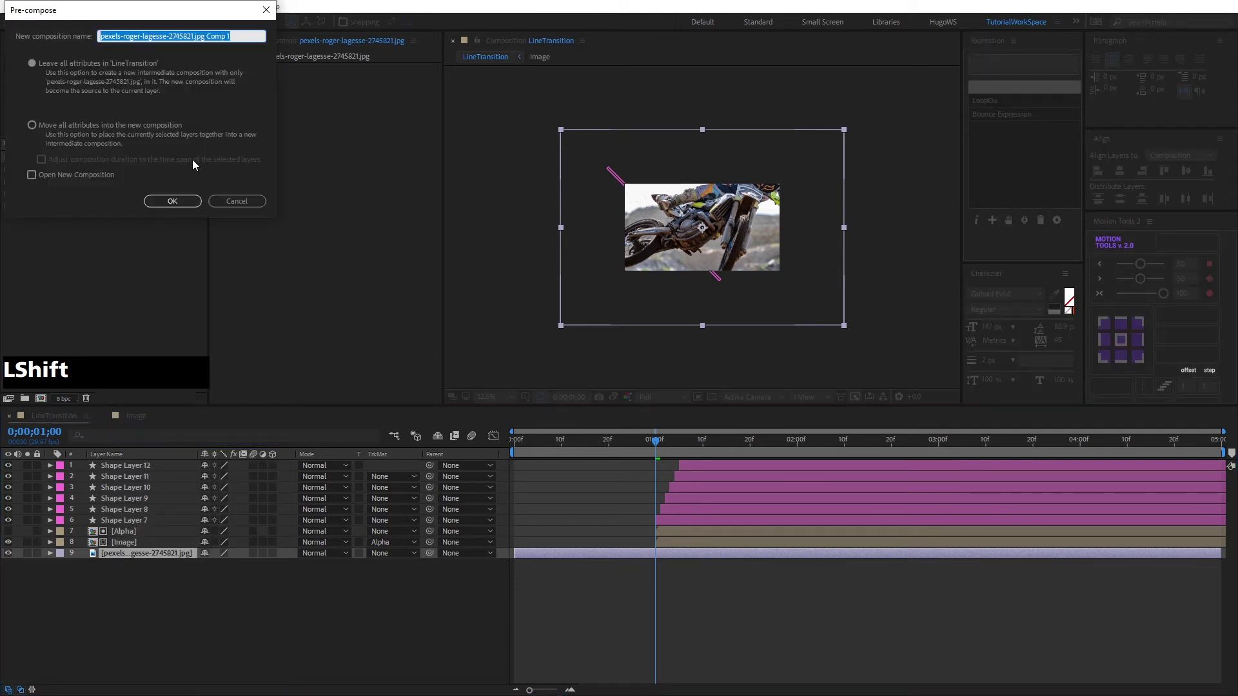
{"action": "type", "text": "Image0"}
{"action": "key", "text": "Return"}
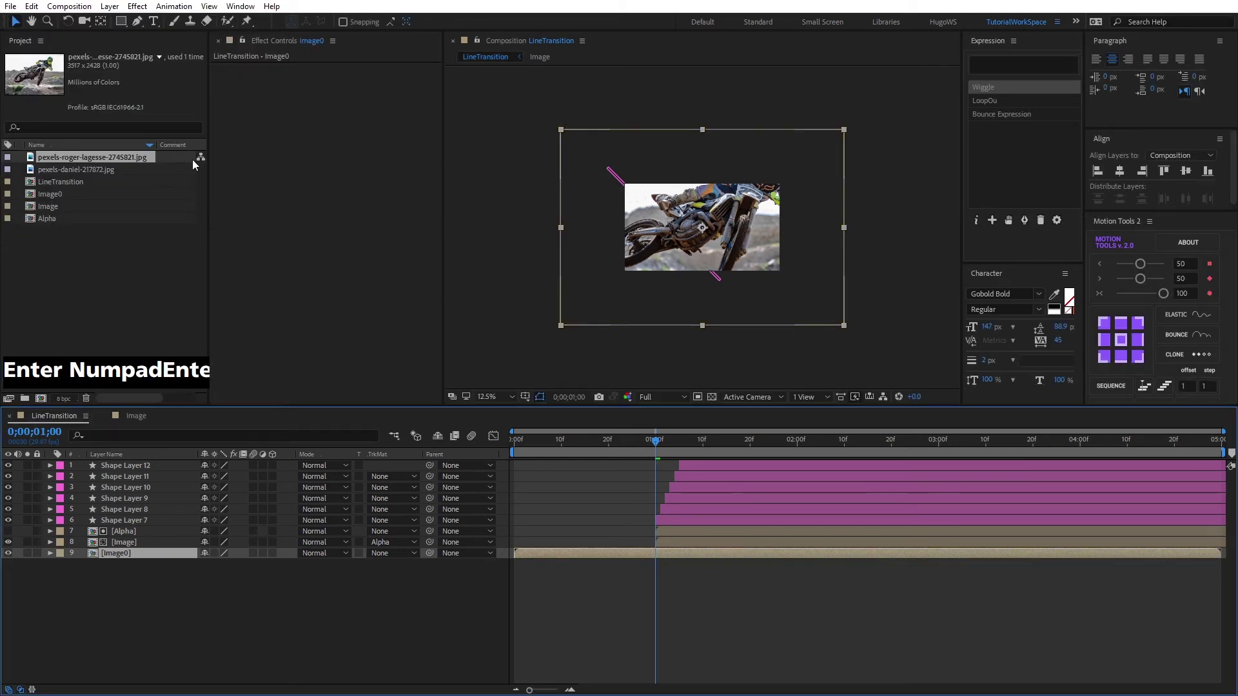
- Rename the matted Image layer to Image1
{"action": "left_click", "coordinate": [145, 547]}
{"action": "key", "text": "Return"}
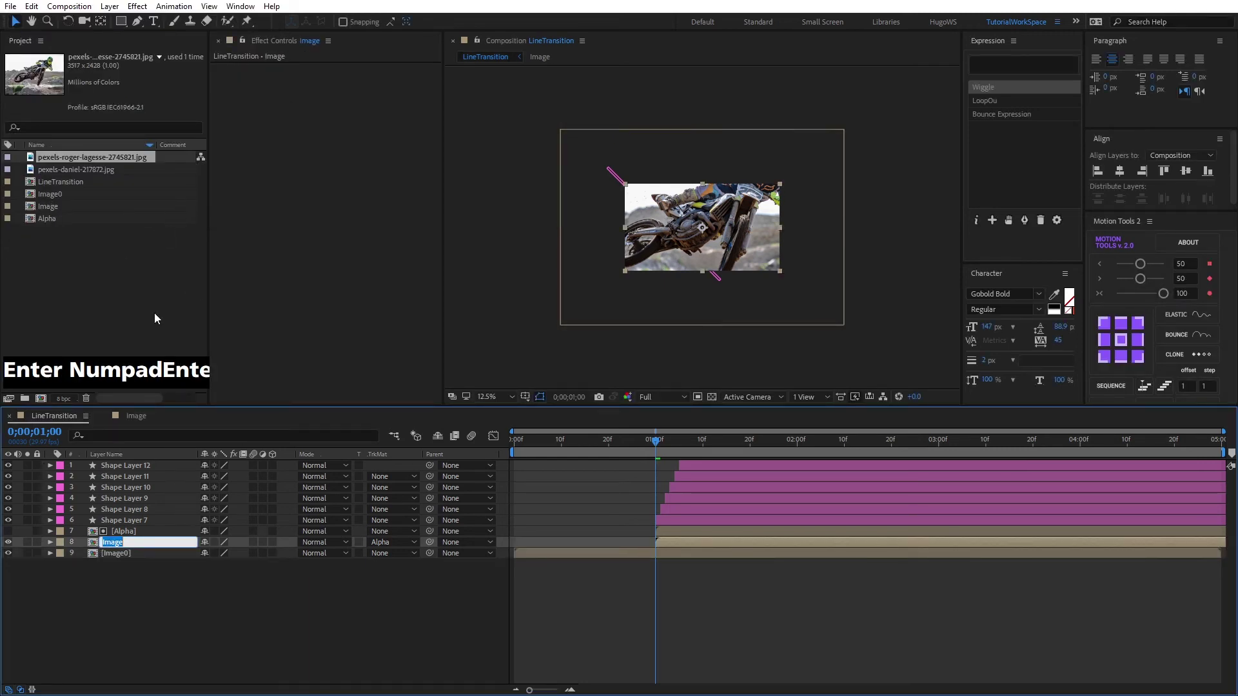
{"action": "left_click", "coordinate": [122, 542]}
{"action": "type", "text": "1"}
{"action": "key", "text": "Return"}
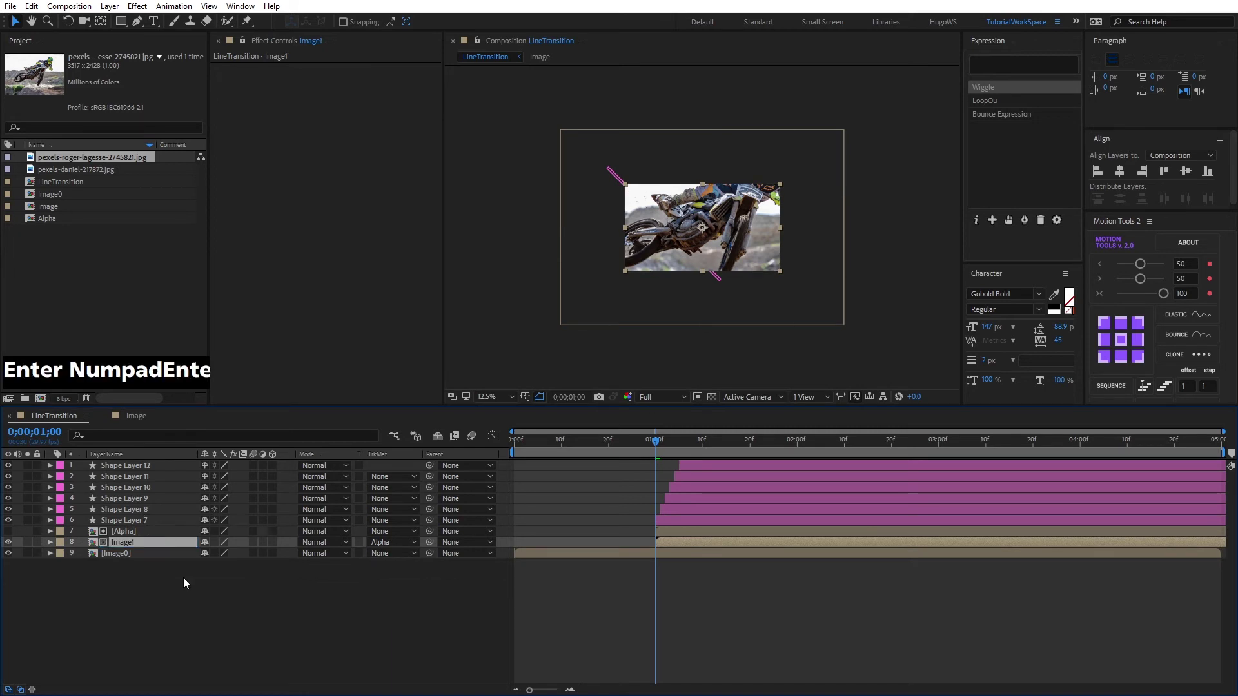
{"action": "left_click", "coordinate": [184, 578]}
- Rename the Image composition in the Project panel to Image1
{"action": "left_click", "coordinate": [63, 205]}
{"action": "key", "text": "Return"}
{"action": "left_click", "coordinate": [71, 211]}
{"action": "type", "text": "1"}
{"action": "key", "text": "Return"}
{"action": "left_click", "coordinate": [154, 618]}
{"action": "left_click_drag", "start_coordinate": [648, 440], "coordinate": [579, 441]}
- Fit the Image0 motorbike photo to the composition width and nudge it straight down
{"action": "left_click", "coordinate": [573, 552]}
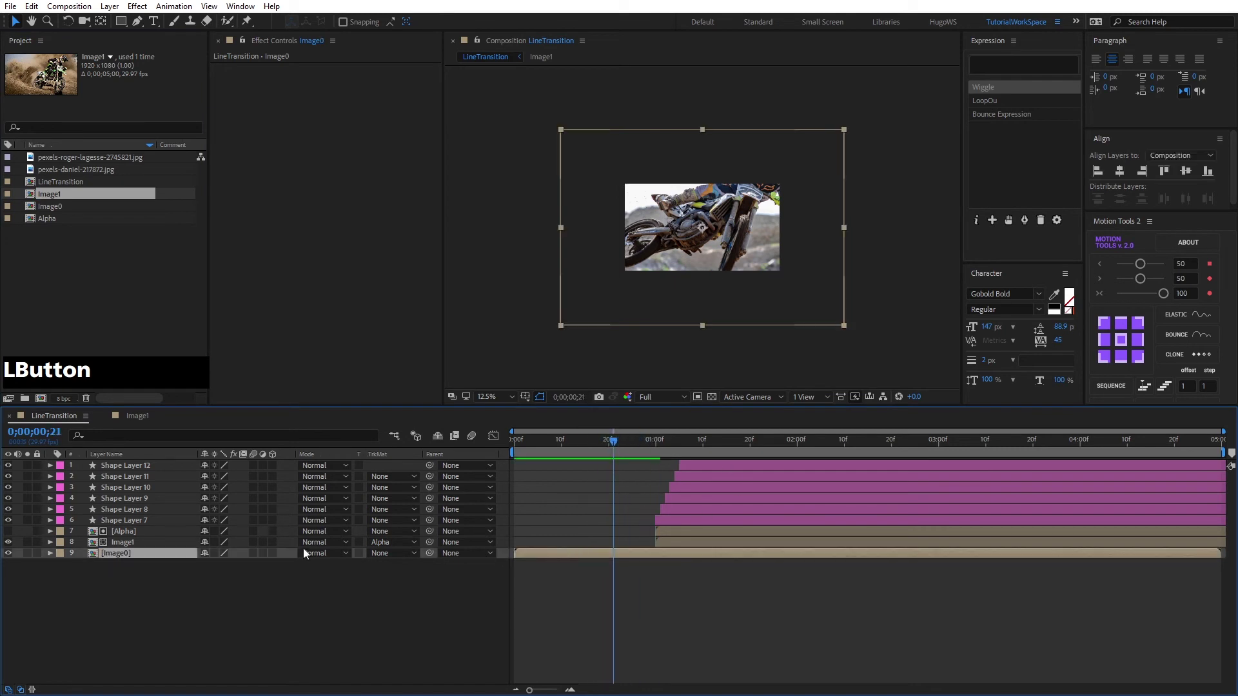
{"action": "right_click", "coordinate": [98, 550]}
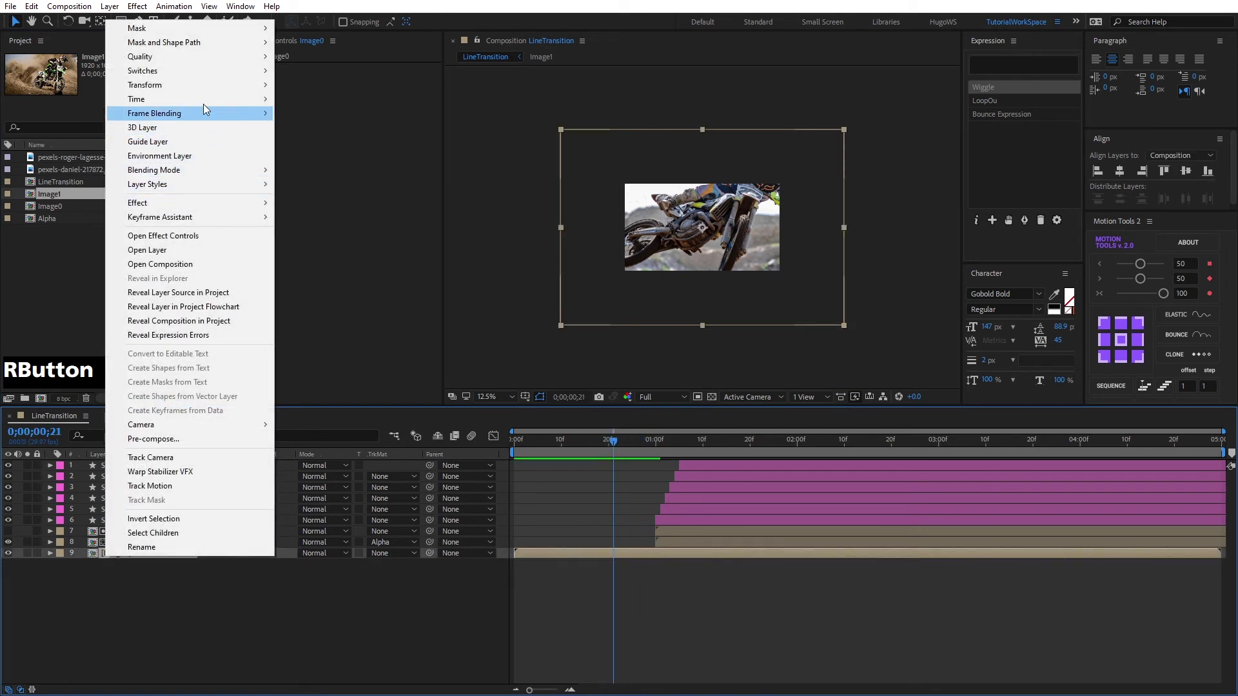
{"action": "mouse_move", "coordinate": [205, 93]}
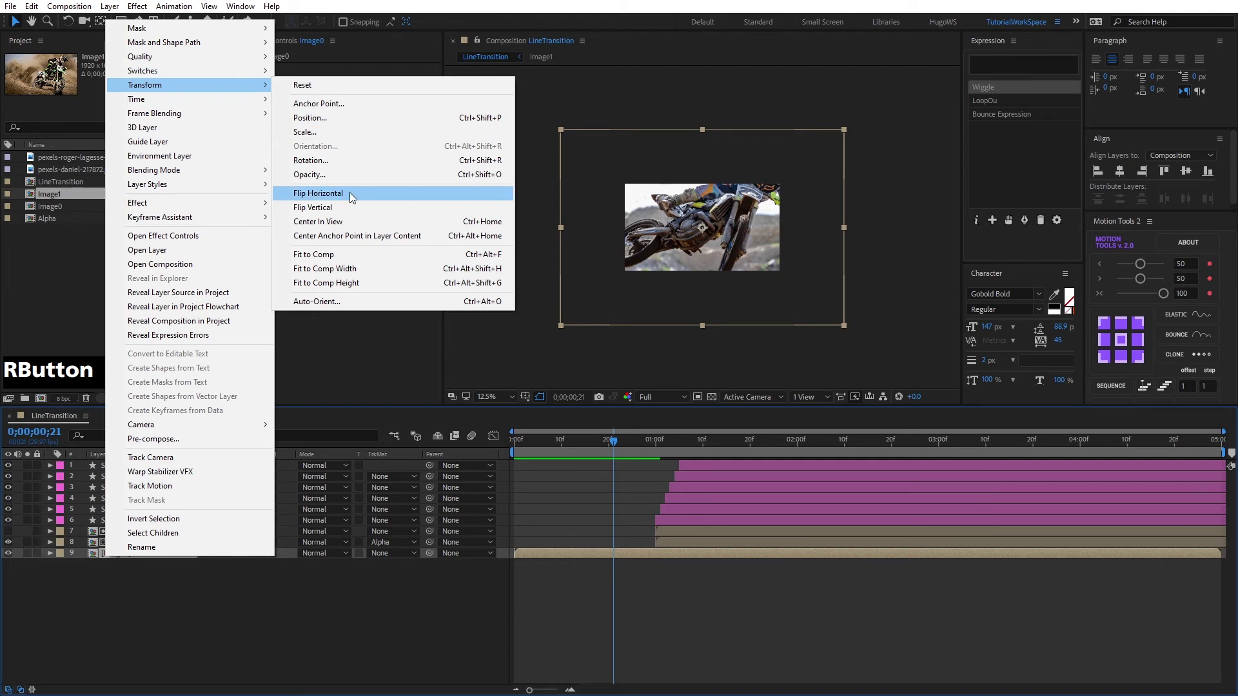
{"action": "left_click", "coordinate": [353, 271]}
{"action": "left_click_drag", "start_coordinate": [735, 227], "coordinate": [736, 233]}
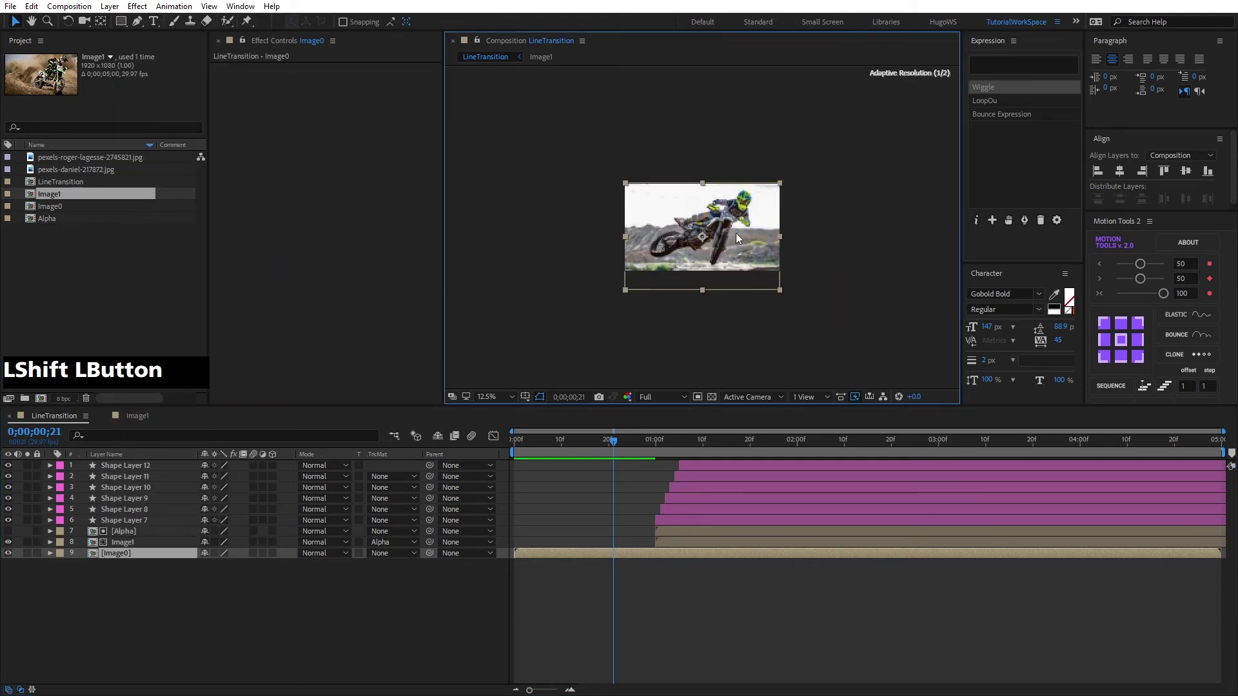
- Preview the transition from the start, stopping near one second and scrubbing through the line wipe
{"action": "left_click_drag", "start_coordinate": [622, 439], "coordinate": [497, 453]}
{"action": "key", "text": "space"}
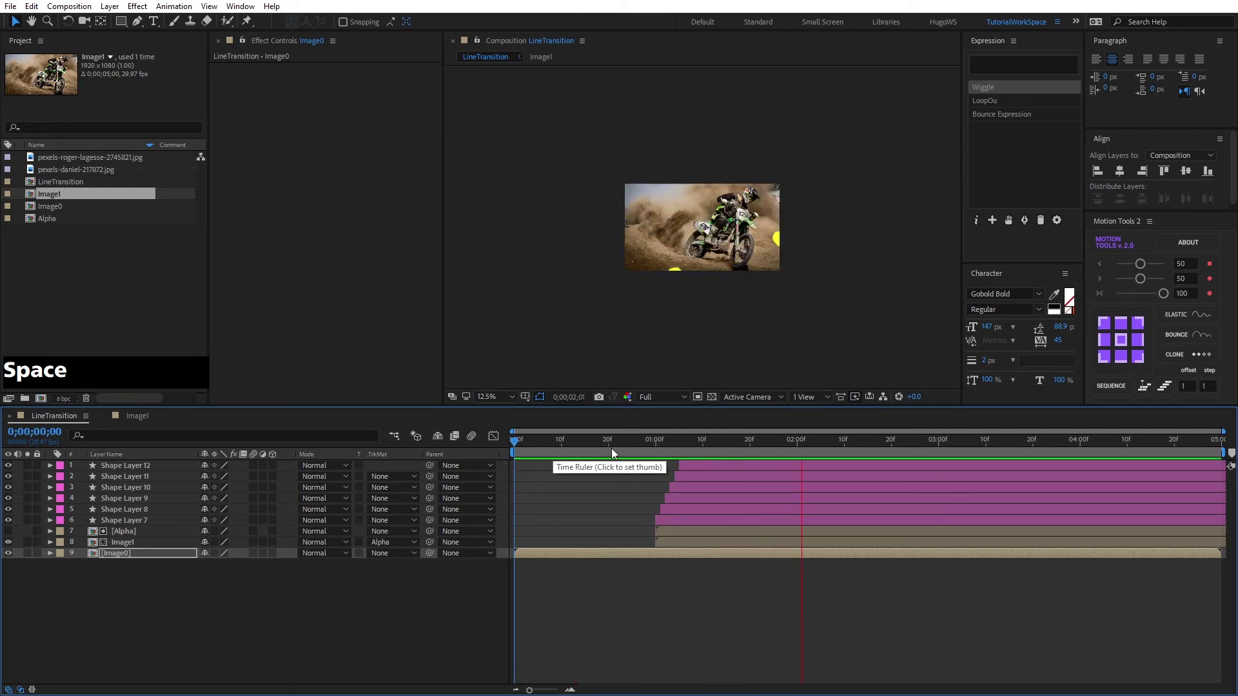
{"action": "left_click", "coordinate": [658, 445]}
{"action": "left_click_drag", "start_coordinate": [659, 447], "coordinate": [716, 457]}
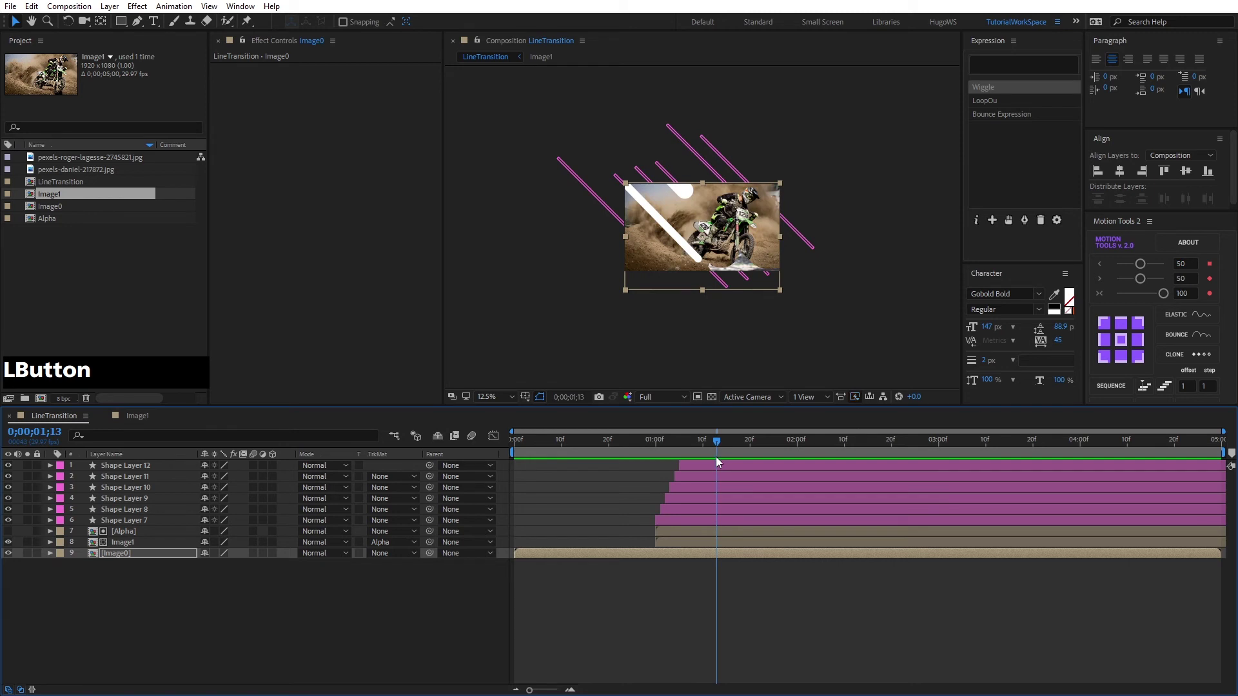
{"action": "scroll", "coordinate": [673, 330], "scroll_direction": "up", "scroll_amount": 2}
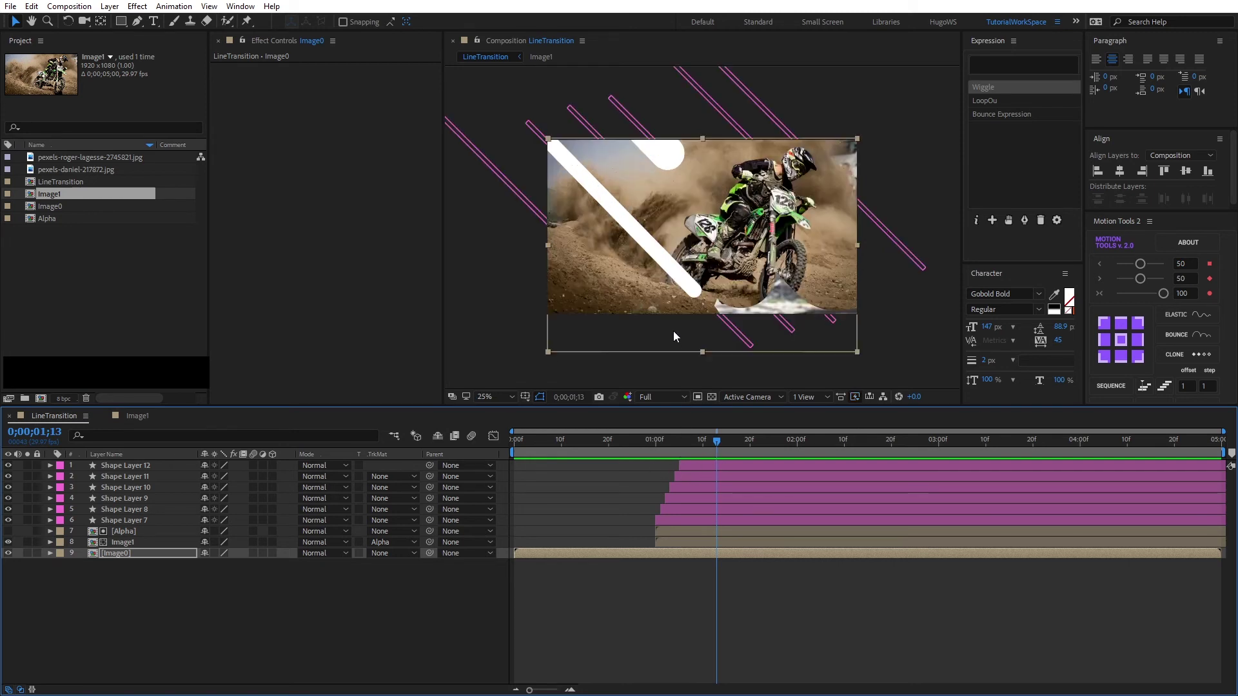
- Replay the transition from just before the wipe, checking frames 21–24 and mid-transition
{"action": "left_click_drag", "start_coordinate": [628, 444], "coordinate": [594, 442]}
{"action": "key", "text": "space"}
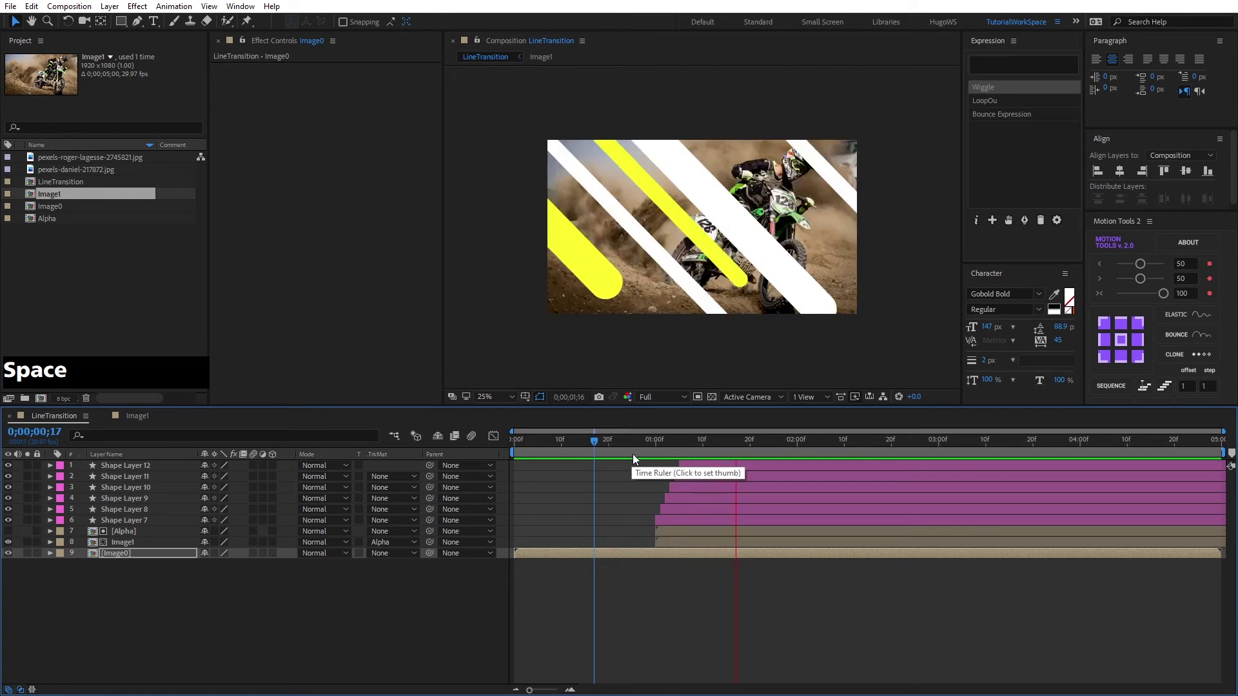
{"action": "left_click", "coordinate": [655, 443]}
{"action": "left_click_drag", "start_coordinate": [655, 443], "coordinate": [629, 449]}
{"action": "key", "text": "space"}
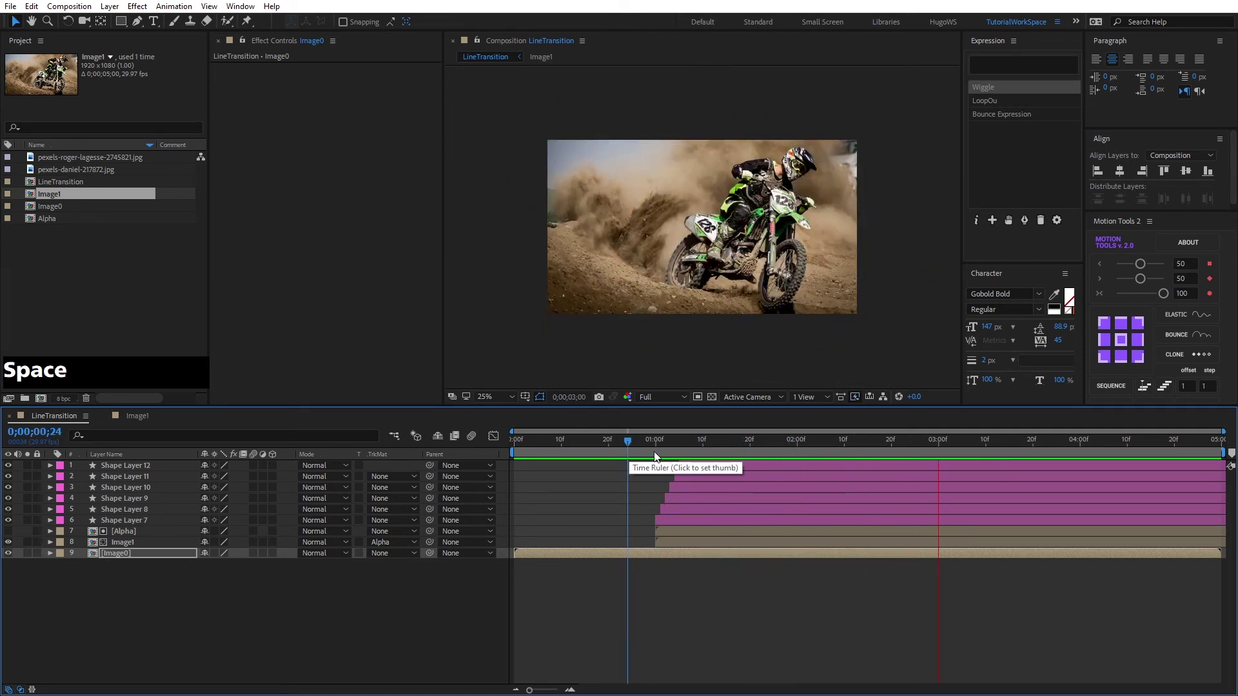
{"action": "left_click", "coordinate": [613, 442]}
{"action": "key", "text": "space"}
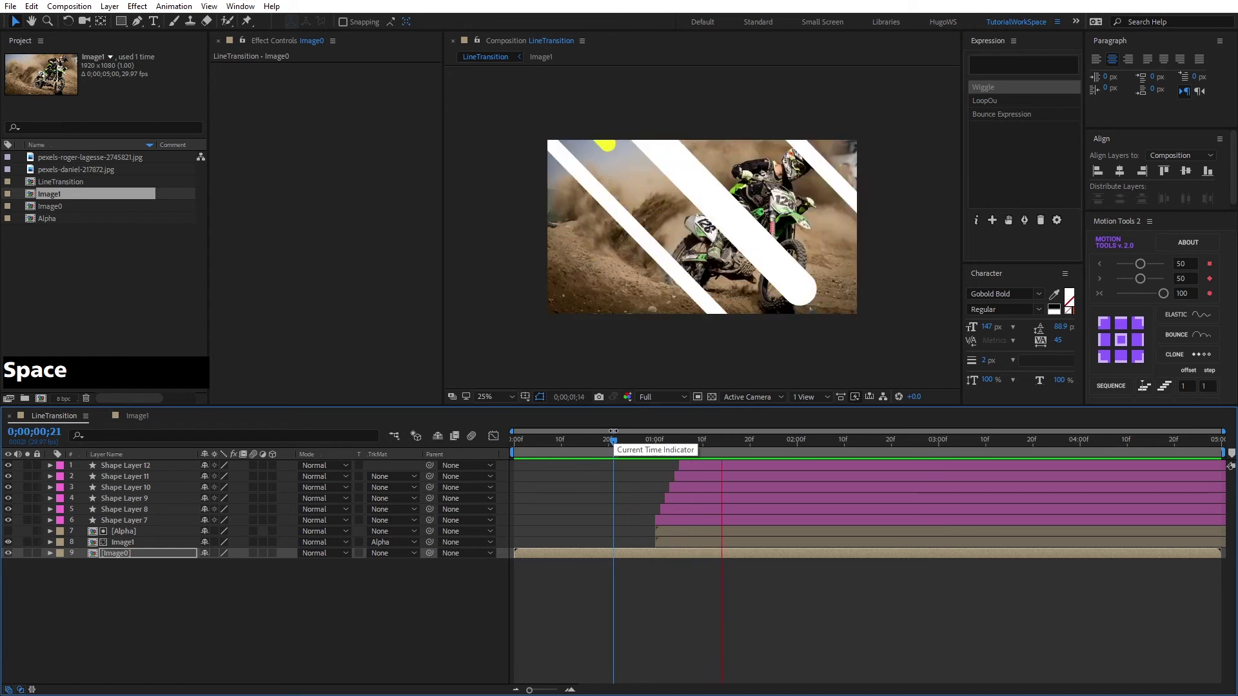
{"action": "left_click", "coordinate": [626, 434]}
{"action": "left_click_drag", "start_coordinate": [628, 440], "coordinate": [687, 471]}
- Select Shape Layers 7–12 and preview the transition from frame 21 to frame 26
{"action": "left_click", "coordinate": [674, 519]}
{"action": "left_click", "coordinate": [690, 470], "text": "shift"}
{"action": "left_click", "coordinate": [614, 437]}
{"action": "key", "text": "space"}
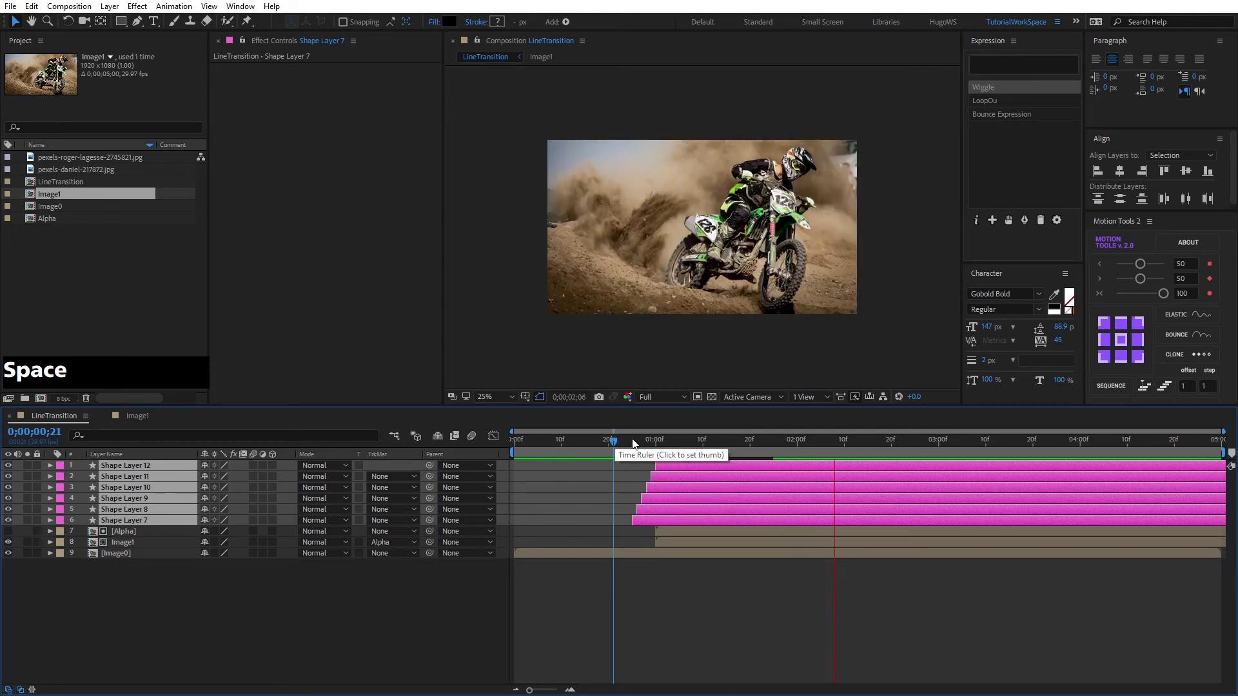
{"action": "left_click", "coordinate": [637, 441]}
- Shift the six line layers to start slightly earlier and replay the preview from before the wipe
{"action": "left_click_drag", "start_coordinate": [648, 521], "coordinate": [656, 521]}
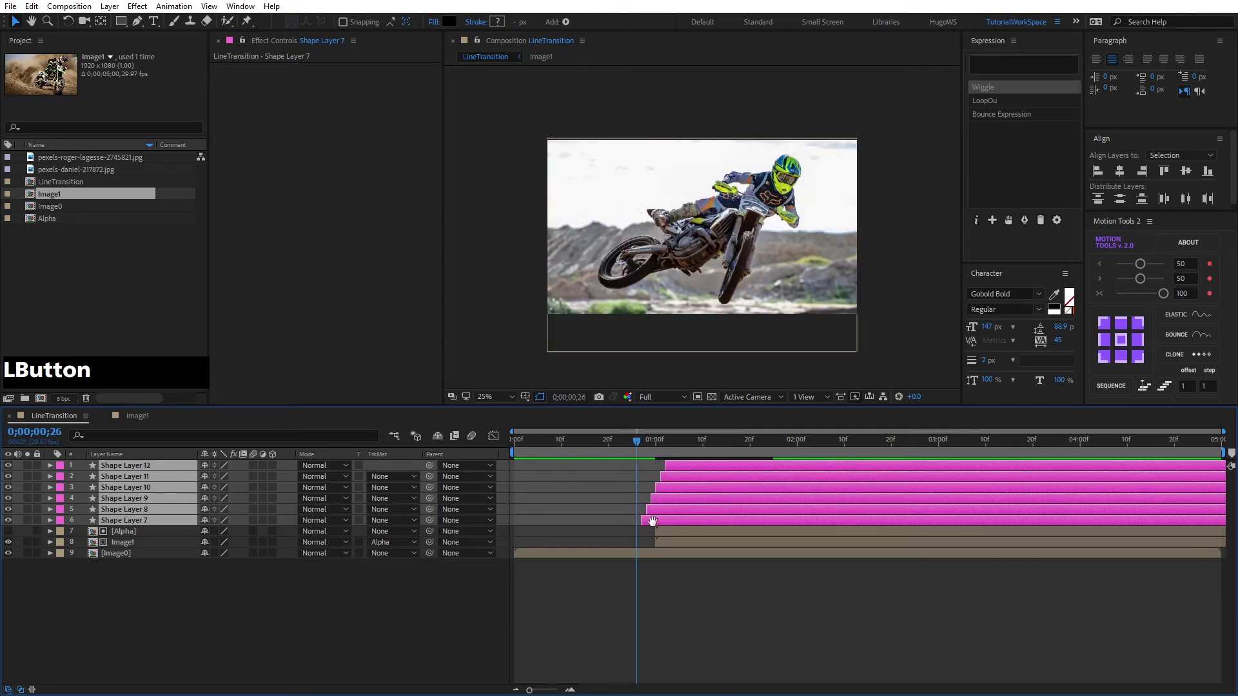
{"action": "key", "text": "space"}
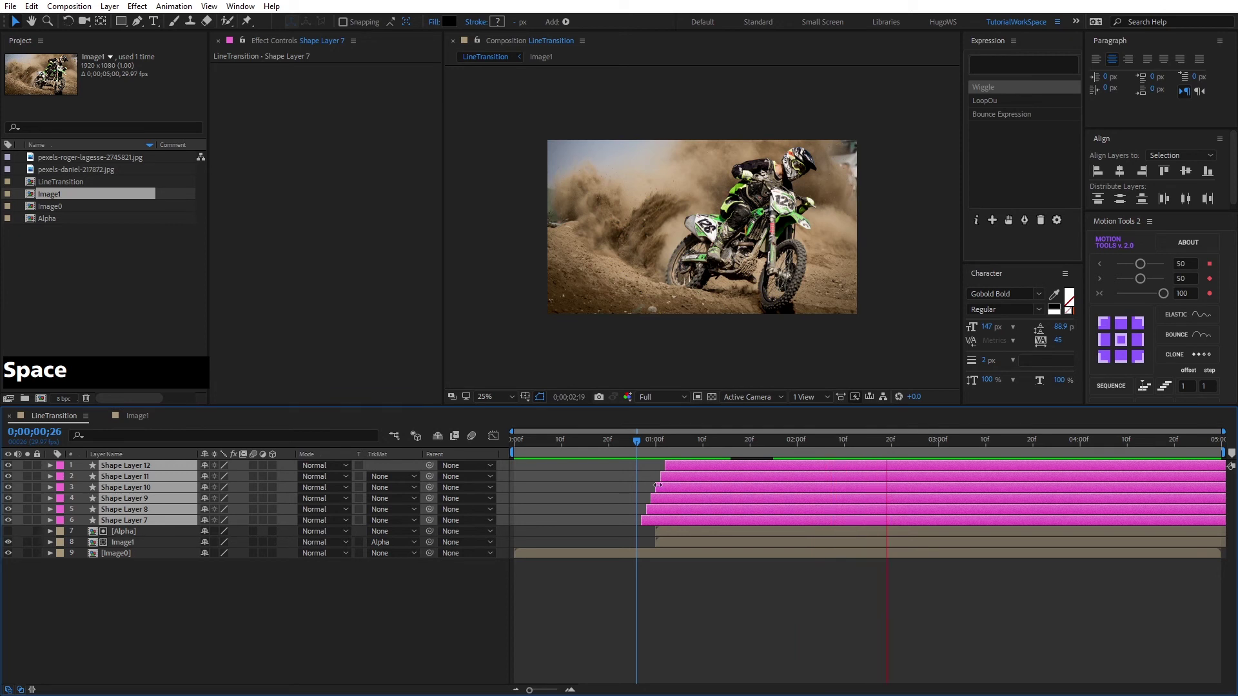
{"action": "left_click_drag", "start_coordinate": [646, 437], "coordinate": [580, 443]}
{"action": "key", "text": "space"}
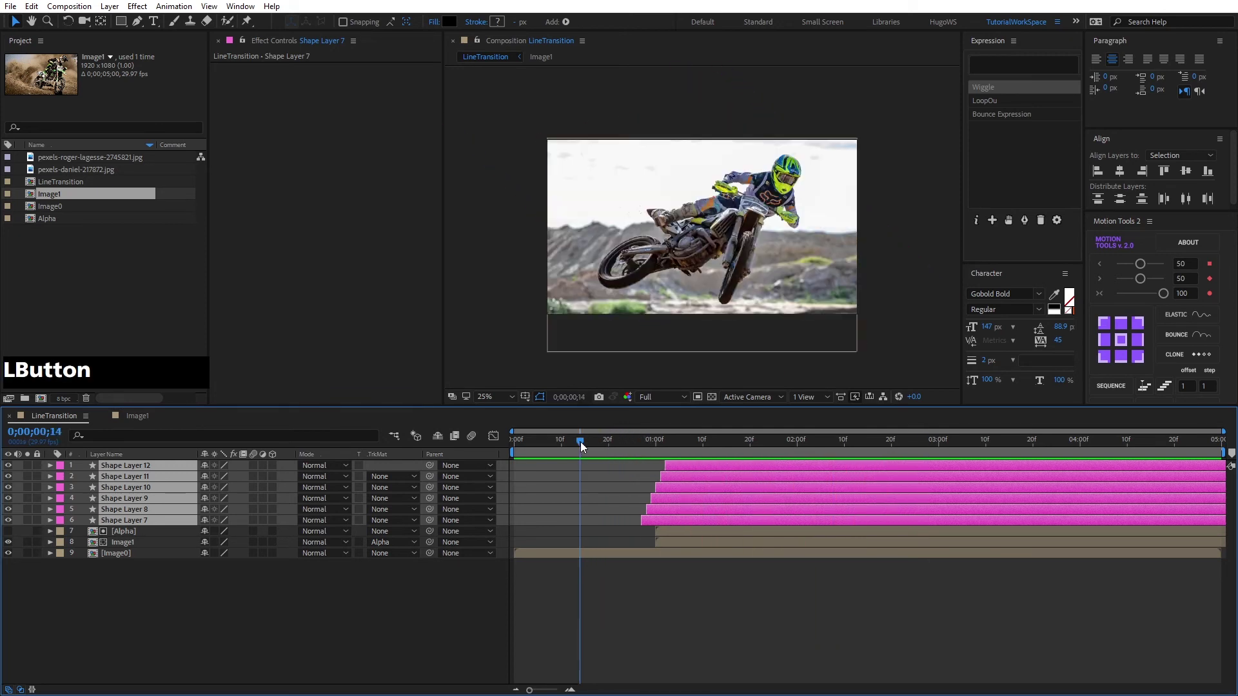
{"action": "key", "text": "space"}
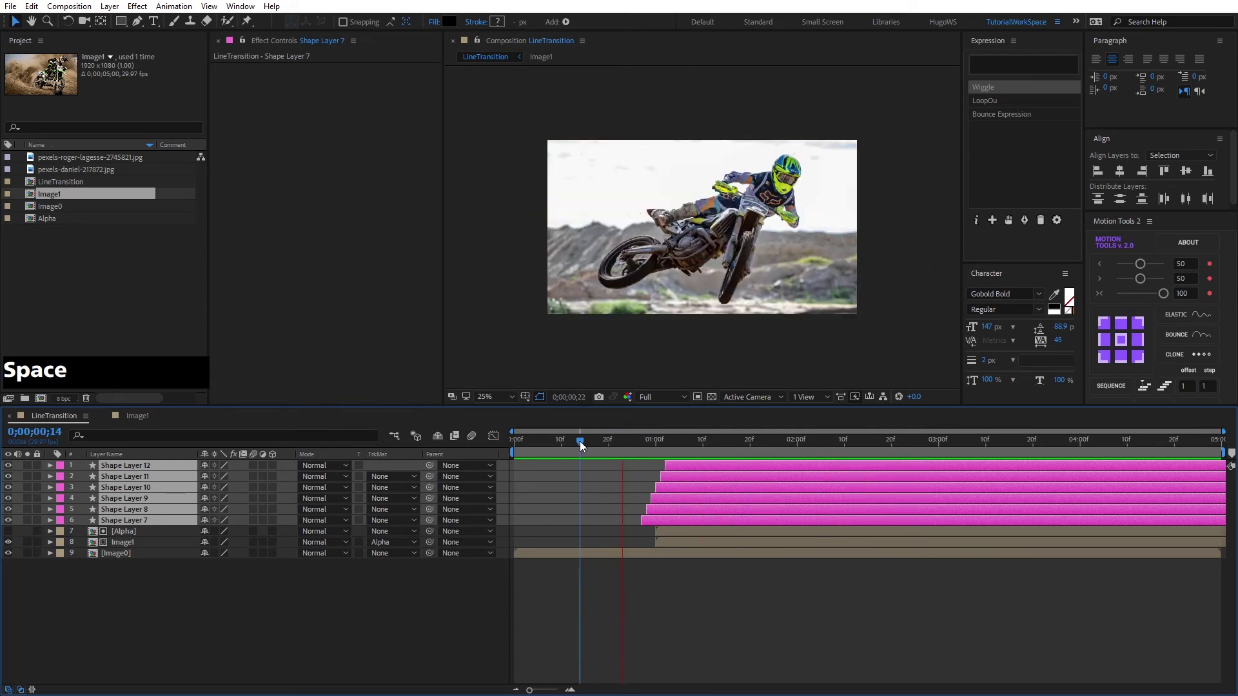
- At 1;16, thin the strokes of Shape Layer 11 (77 px), Shape Layer 12 and Shape Layer 10 (145 px)
{"action": "left_click", "coordinate": [638, 443]}
{"action": "left_click_drag", "start_coordinate": [643, 446], "coordinate": [732, 452]}
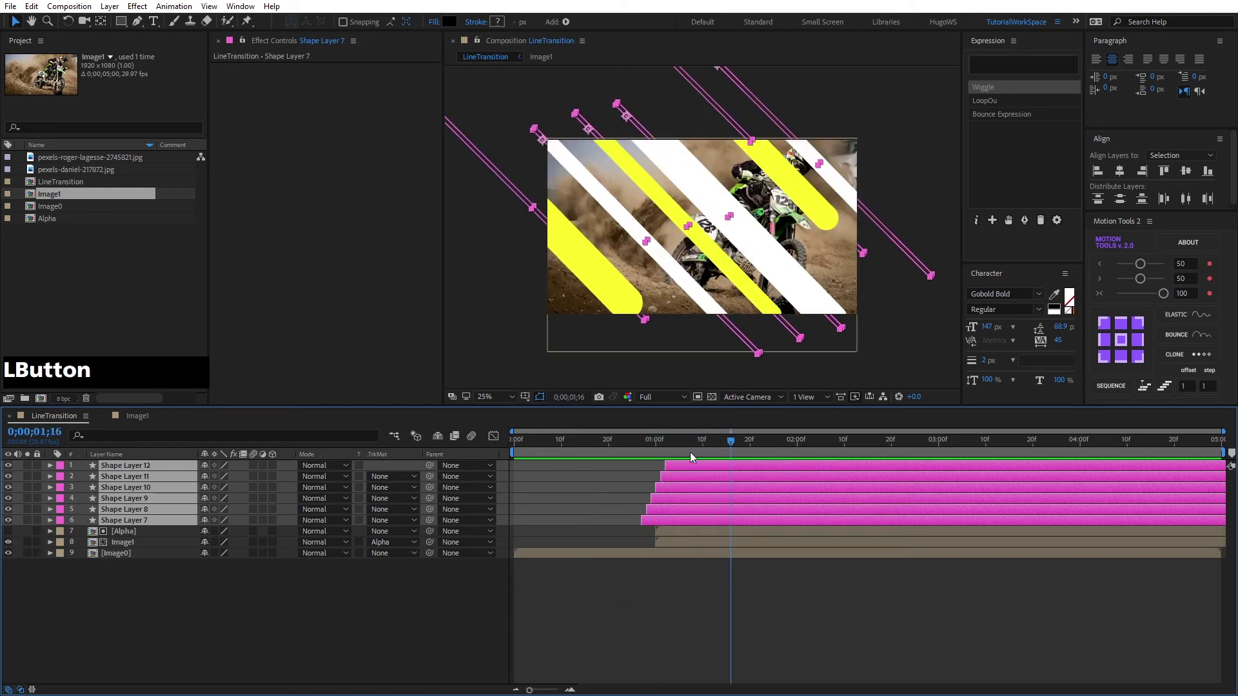
{"action": "left_click", "coordinate": [207, 596]}
{"action": "left_click", "coordinate": [145, 476]}
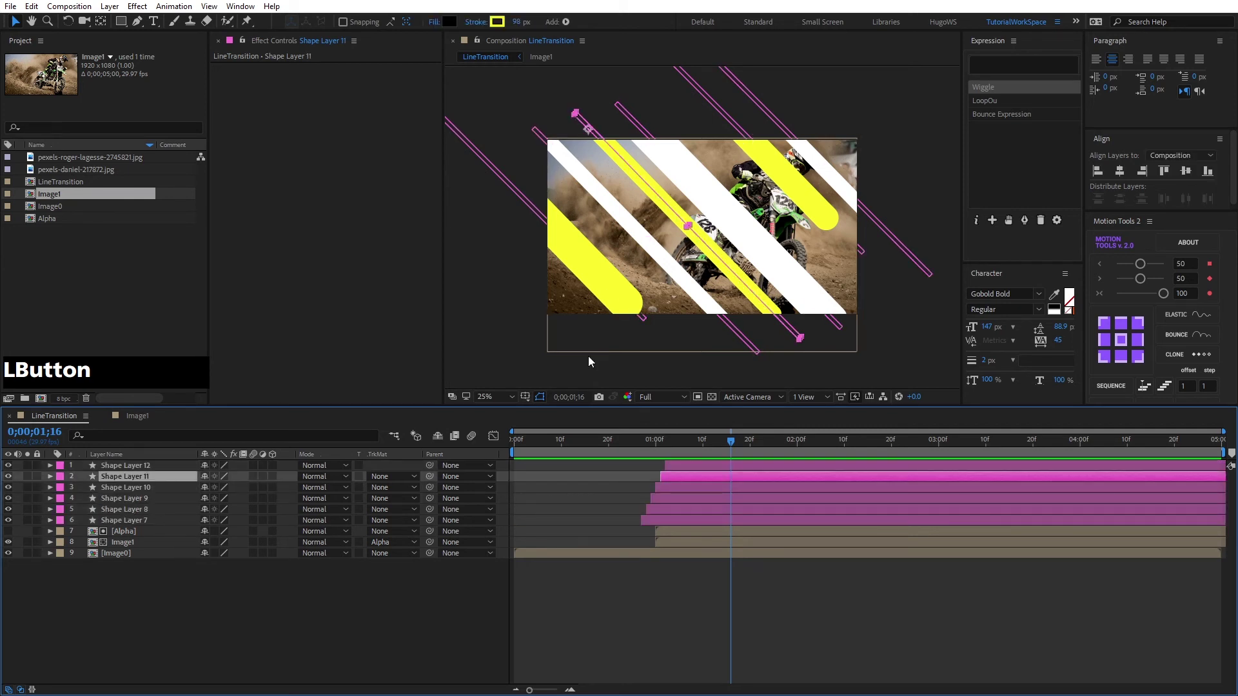
{"action": "left_click_drag", "start_coordinate": [523, 24], "coordinate": [514, 24]}
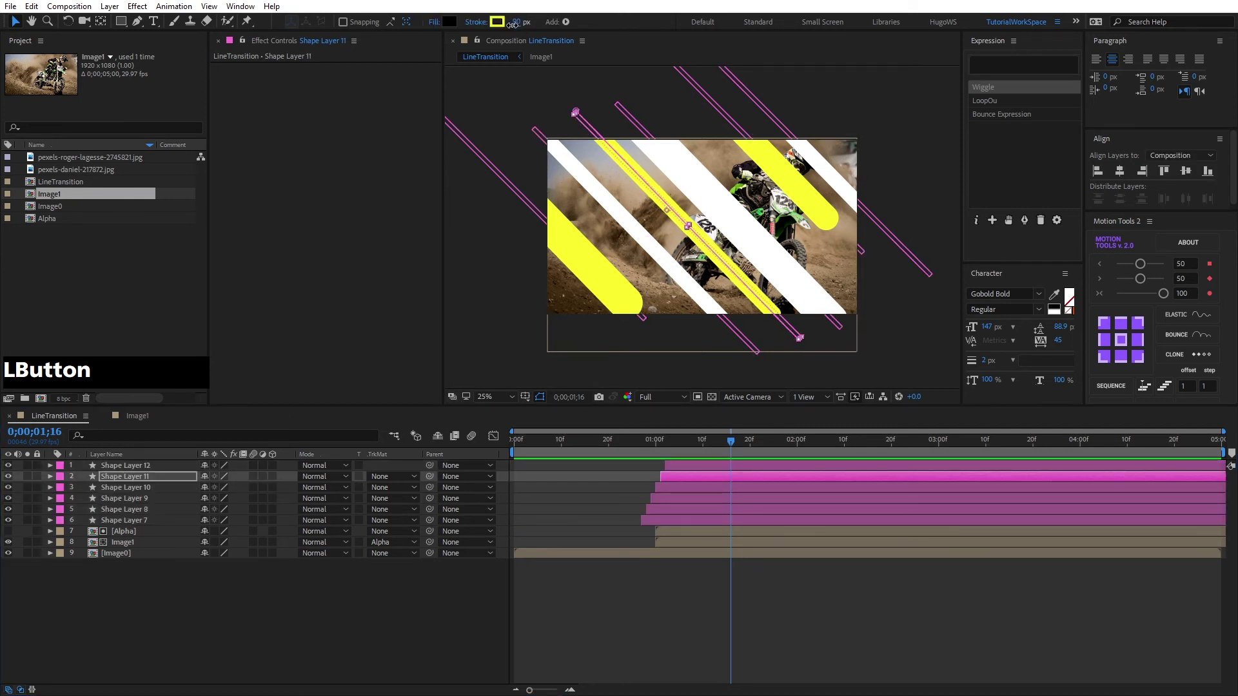
{"action": "left_click", "coordinate": [142, 465]}
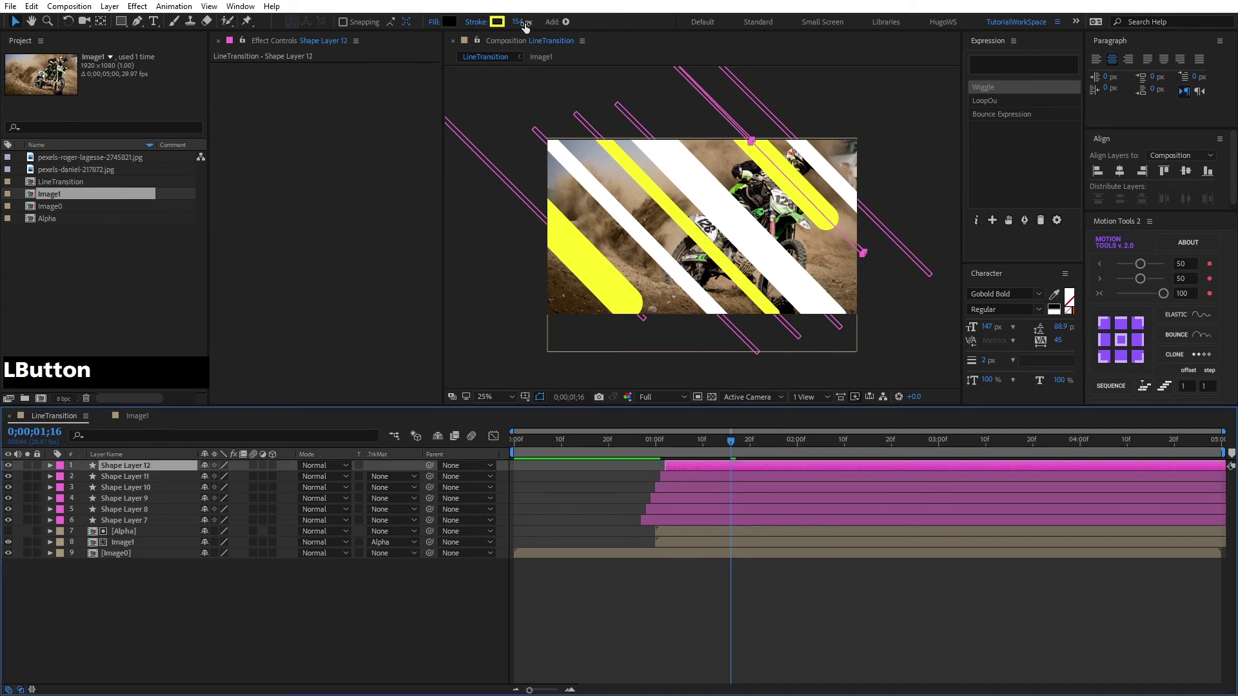
{"action": "left_click_drag", "start_coordinate": [525, 25], "coordinate": [512, 23]}
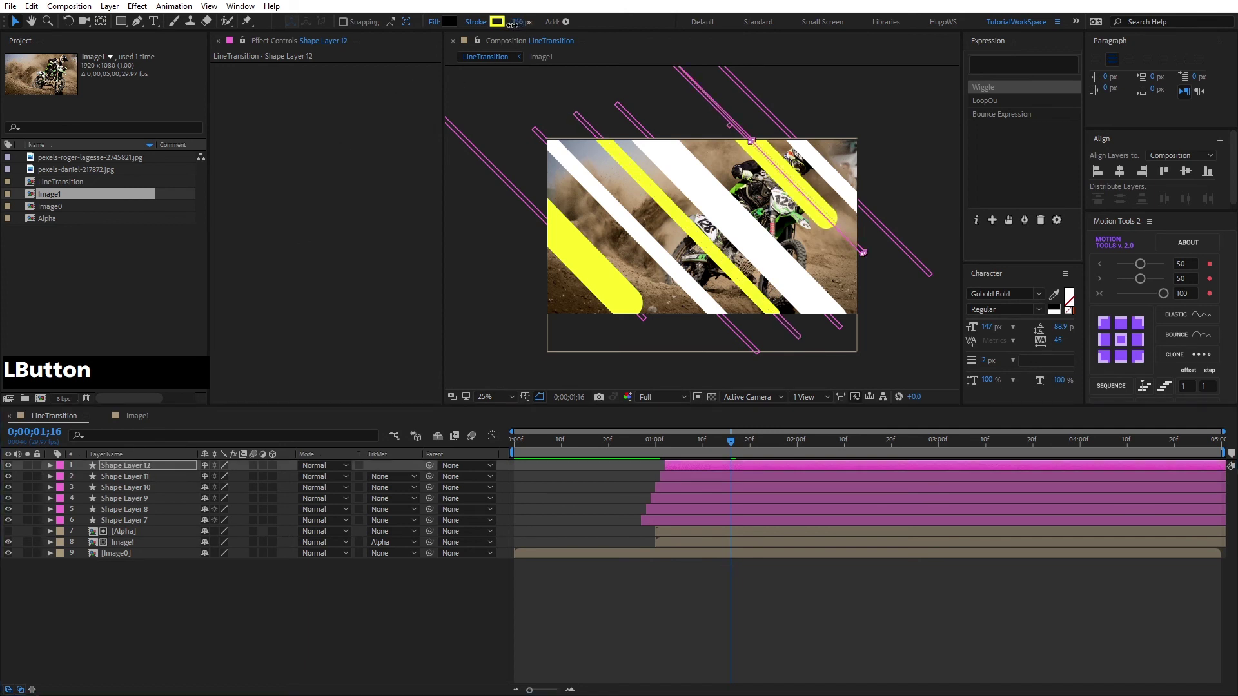
{"action": "left_click", "coordinate": [132, 488]}
{"action": "left_click_drag", "start_coordinate": [520, 22], "coordinate": [484, 27]}
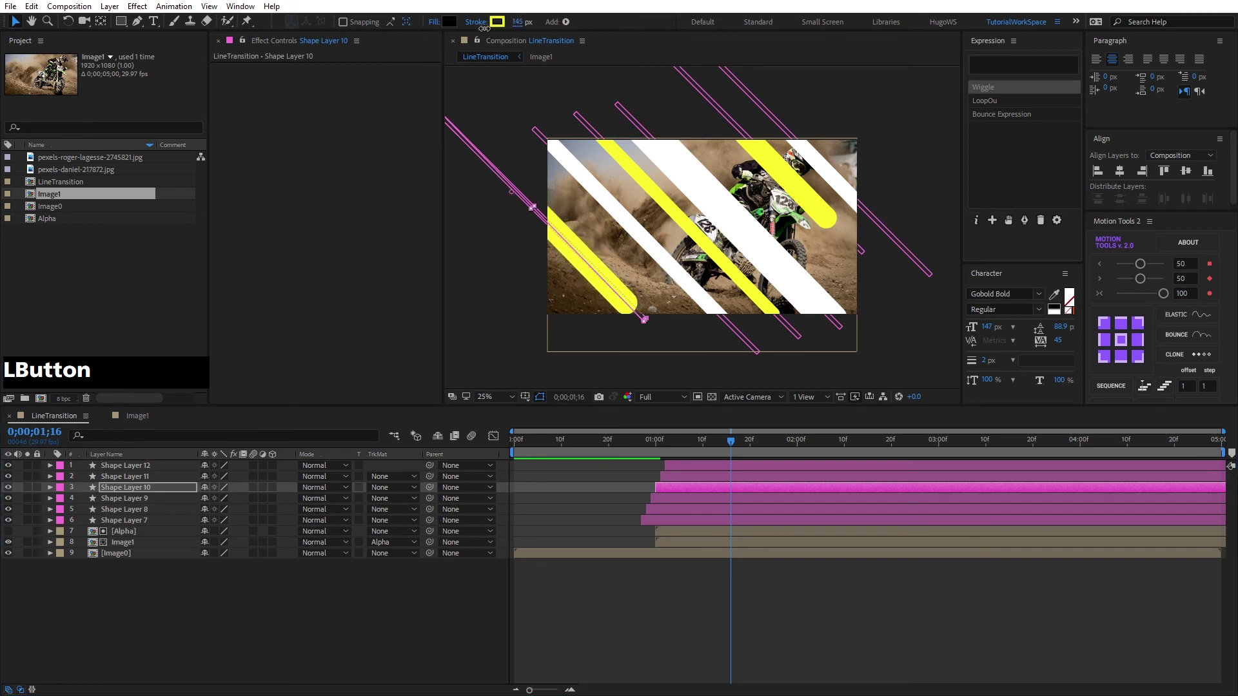
- Move the lines of Shape Layers 9 and 8 up and to the right
{"action": "left_click", "coordinate": [134, 498]}
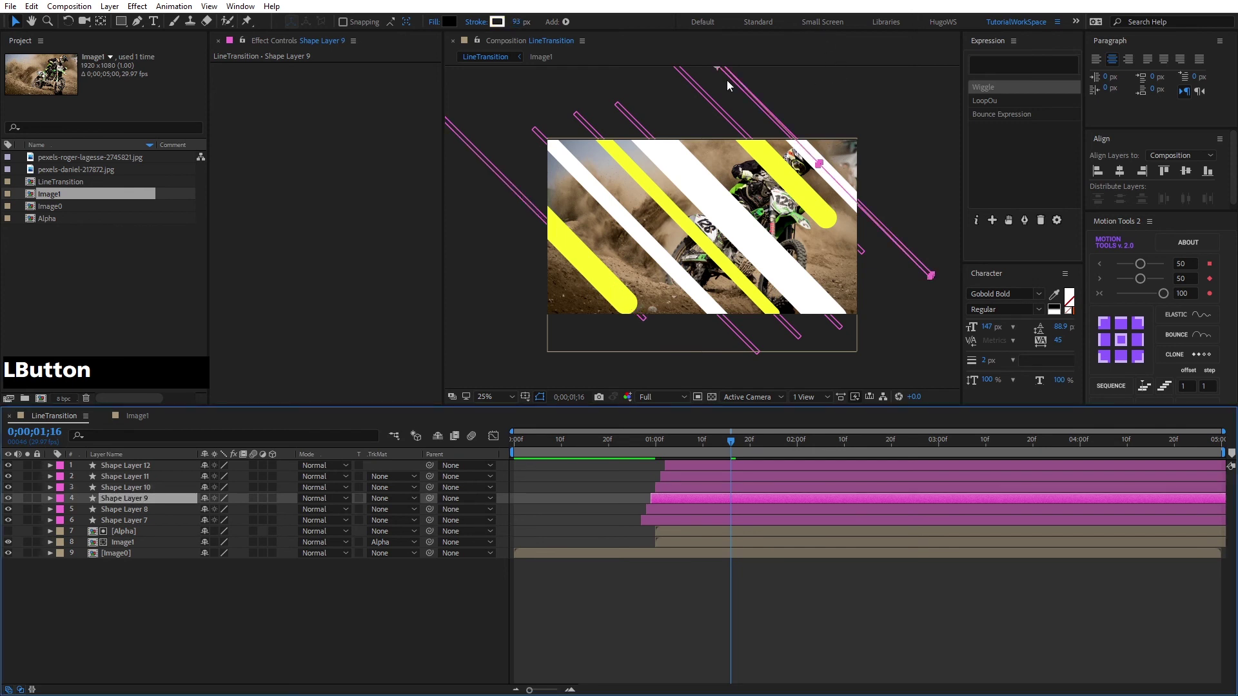
{"action": "left_click_drag", "start_coordinate": [815, 106], "coordinate": [779, 151]}
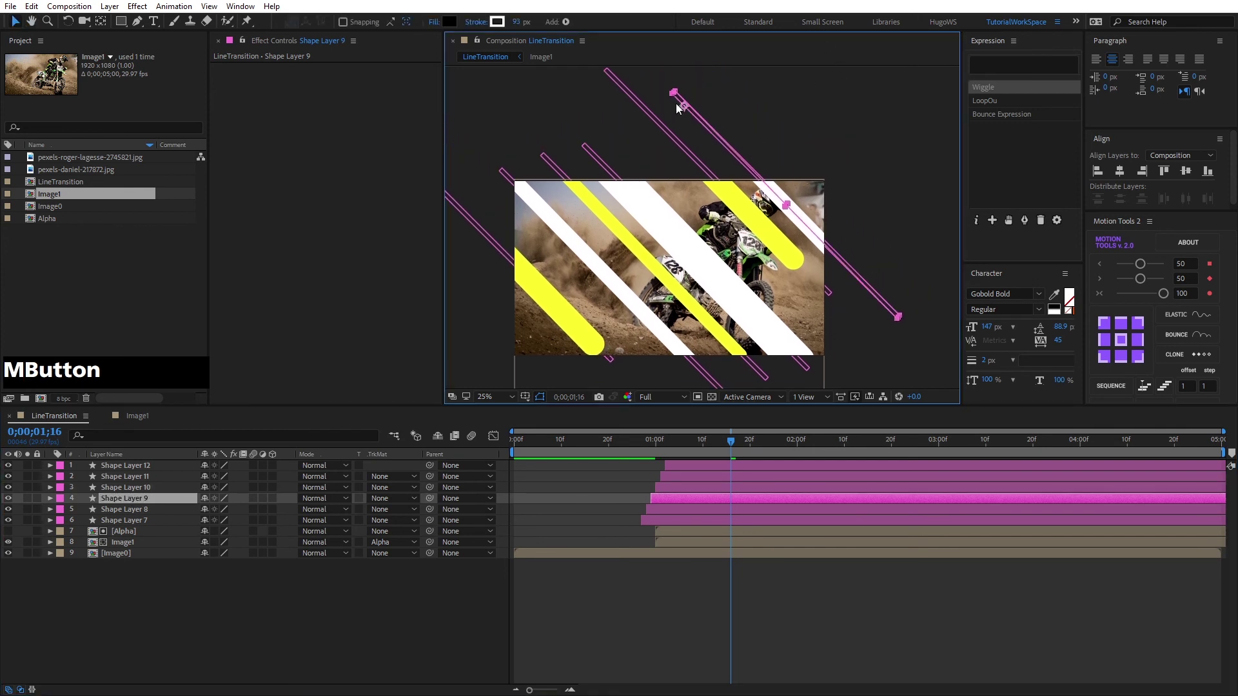
{"action": "left_click", "coordinate": [686, 106]}
{"action": "left_click_drag", "start_coordinate": [685, 107], "coordinate": [697, 98]}
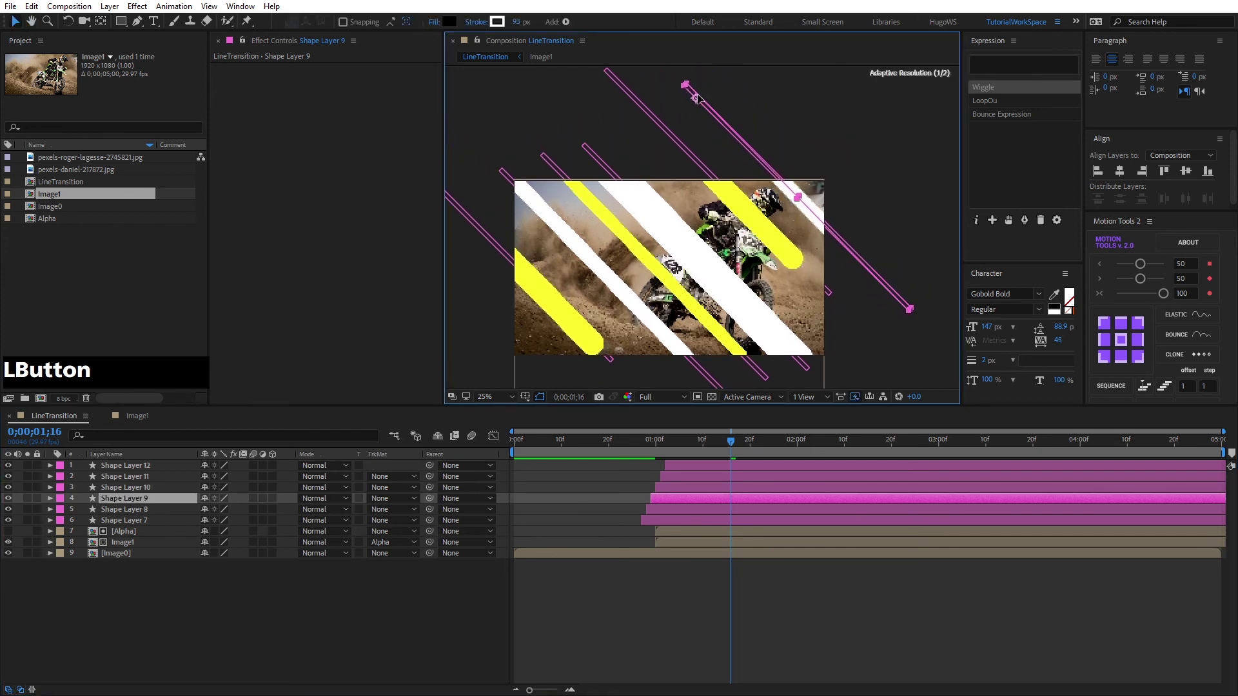
{"action": "left_click", "coordinate": [139, 510]}
{"action": "left_click_drag", "start_coordinate": [594, 161], "coordinate": [604, 155]}
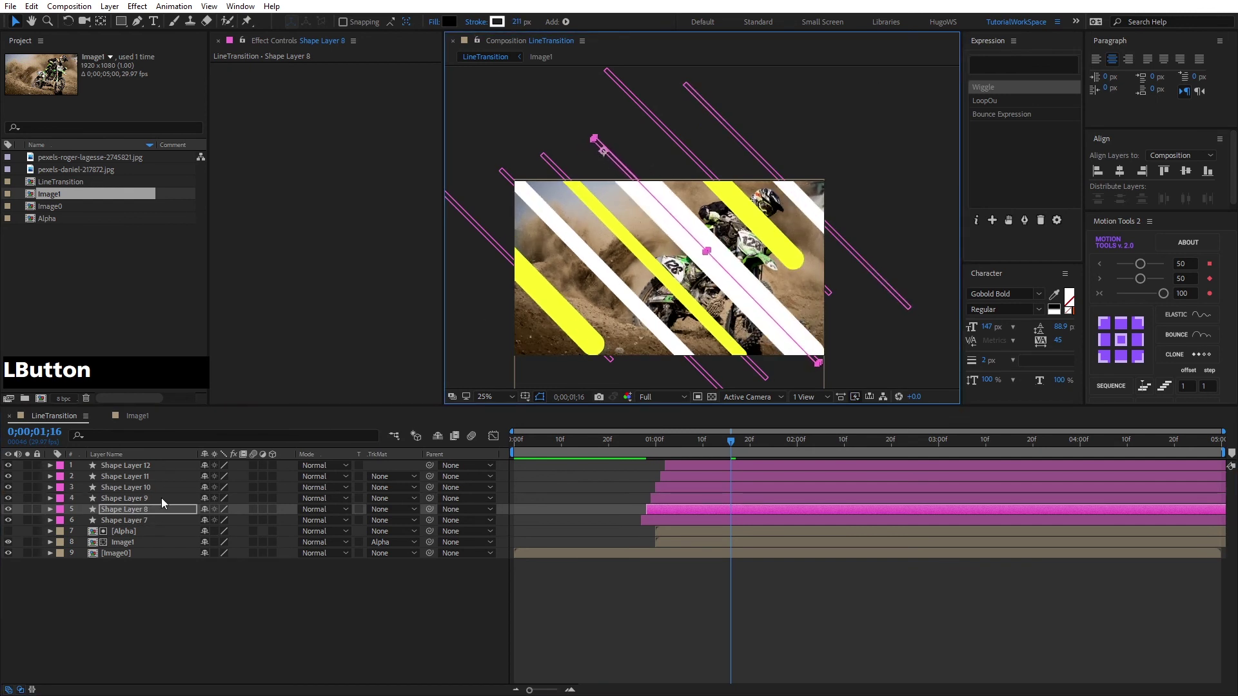
- Widen Shape Layer 7's stroke to 148 px and preview the revised transition
{"action": "left_click", "coordinate": [129, 520]}
{"action": "left_click_drag", "start_coordinate": [519, 22], "coordinate": [559, 22]}
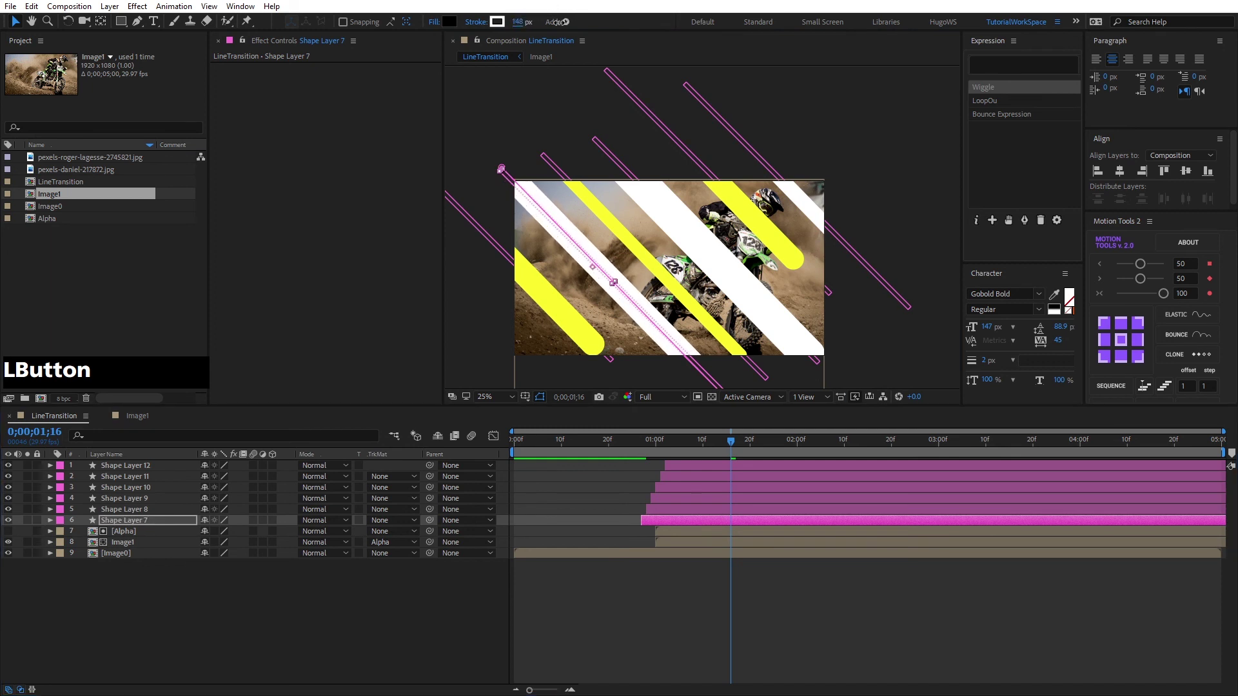
{"action": "left_click_drag", "start_coordinate": [667, 443], "coordinate": [566, 443]}
{"action": "key", "text": "space"}
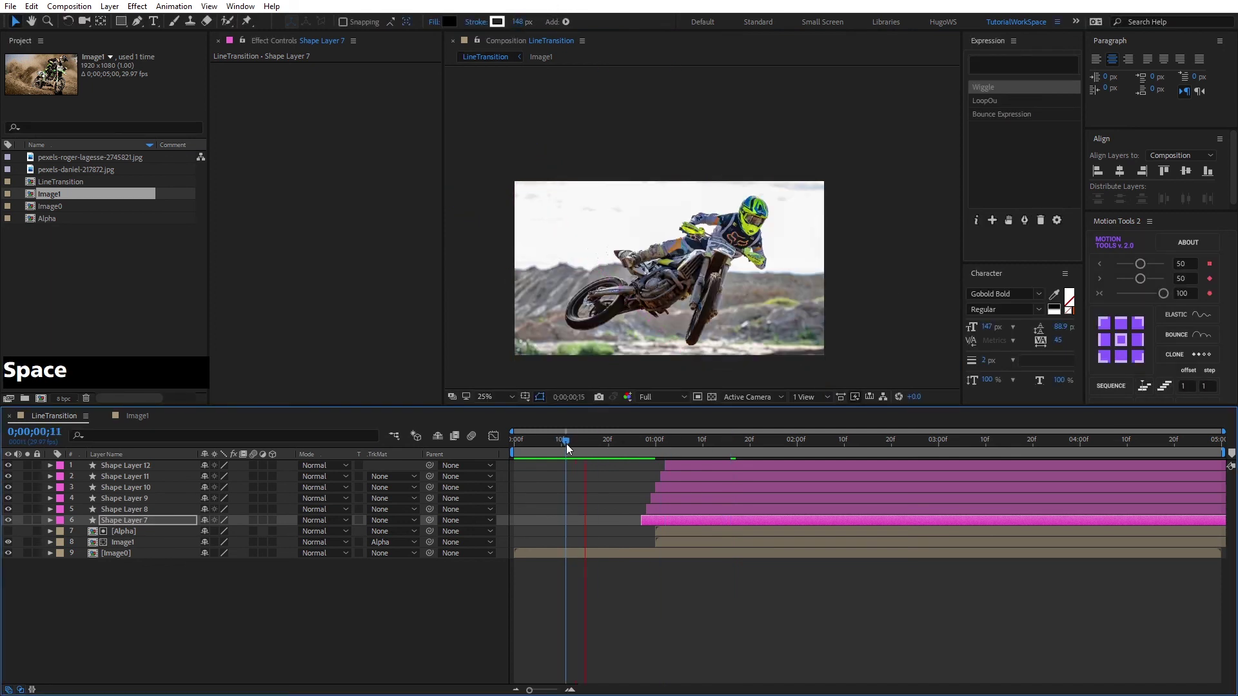
{"action": "left_click", "coordinate": [515, 400]}
{"action": "left_click", "coordinate": [511, 407]}
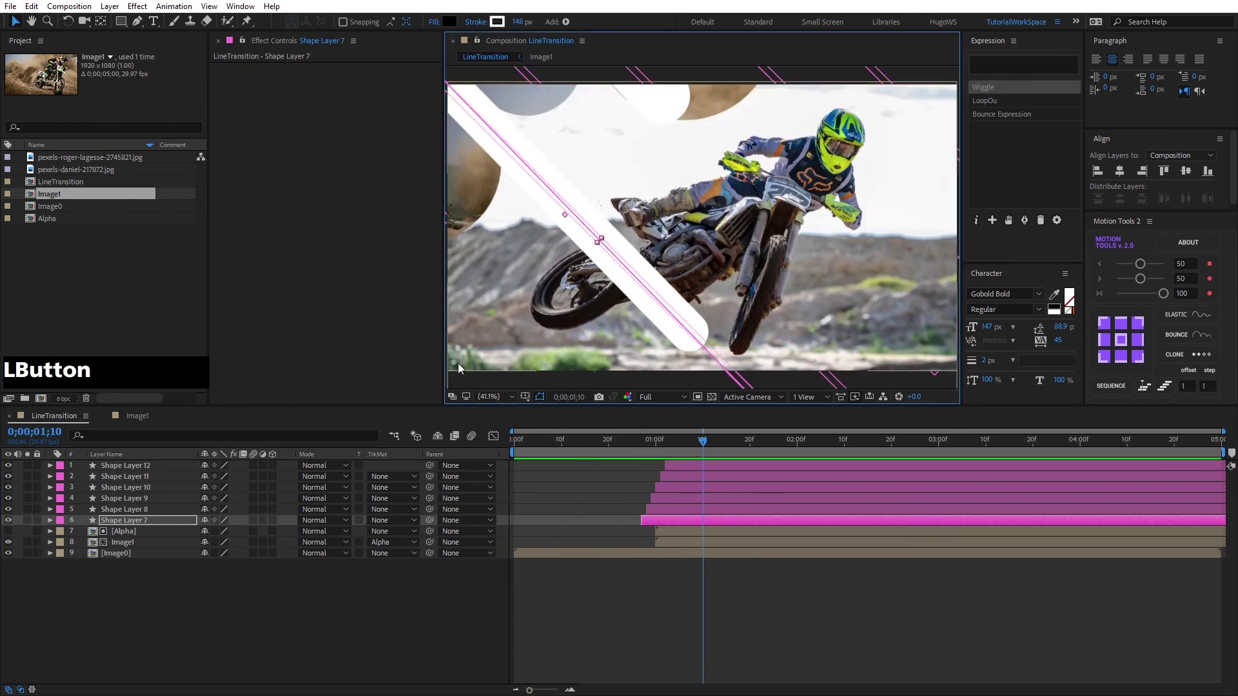
{"action": "left_click_drag", "start_coordinate": [640, 445], "coordinate": [617, 445]}
{"action": "key", "text": "space"}
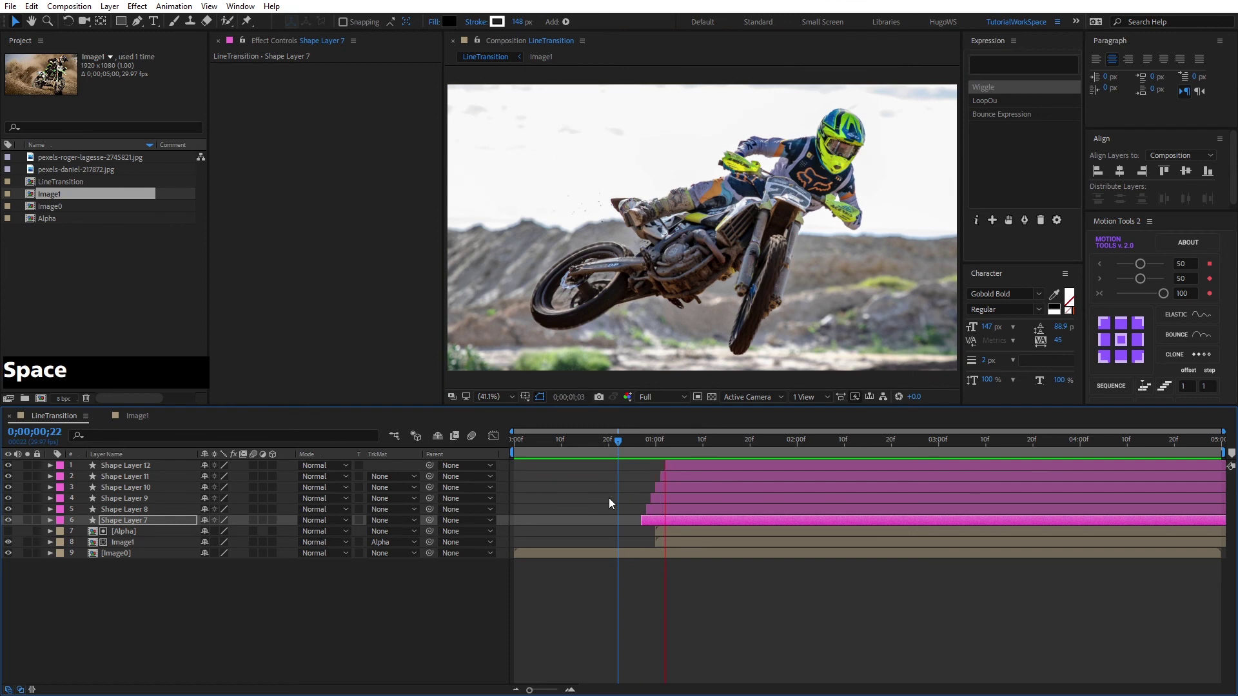
{"action": "left_click", "coordinate": [598, 442]}
{"action": "key", "text": "space"}
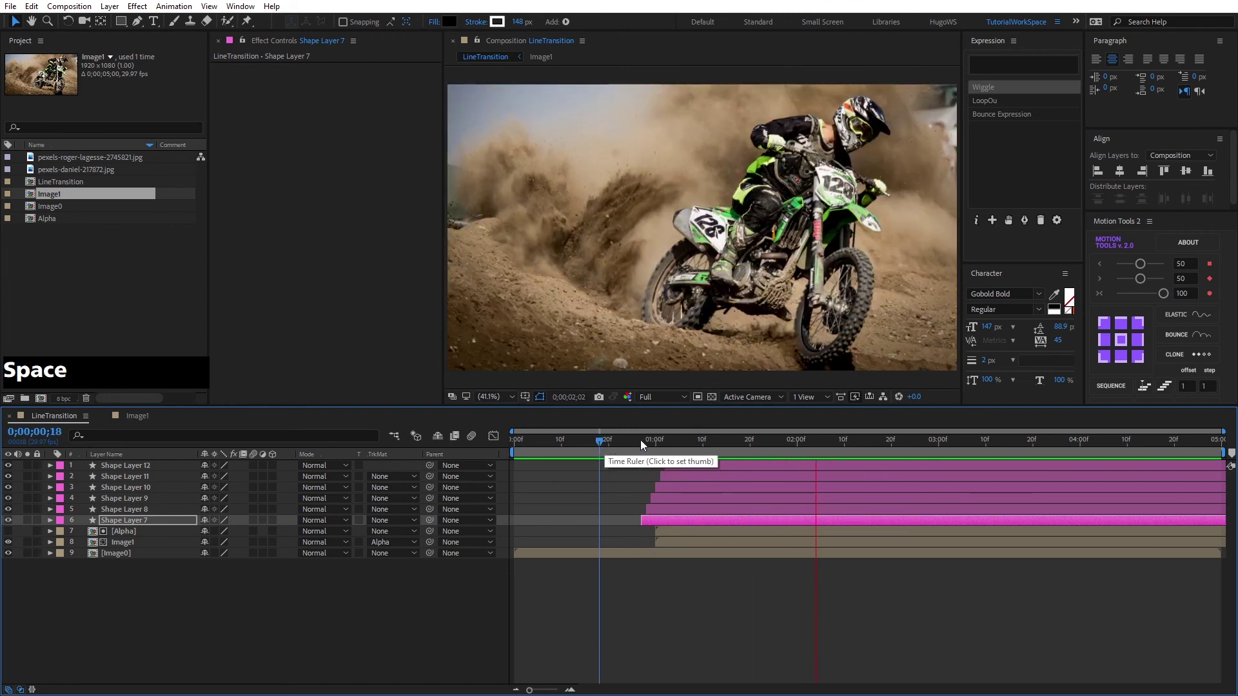
{"action": "left_click", "coordinate": [640, 440]}
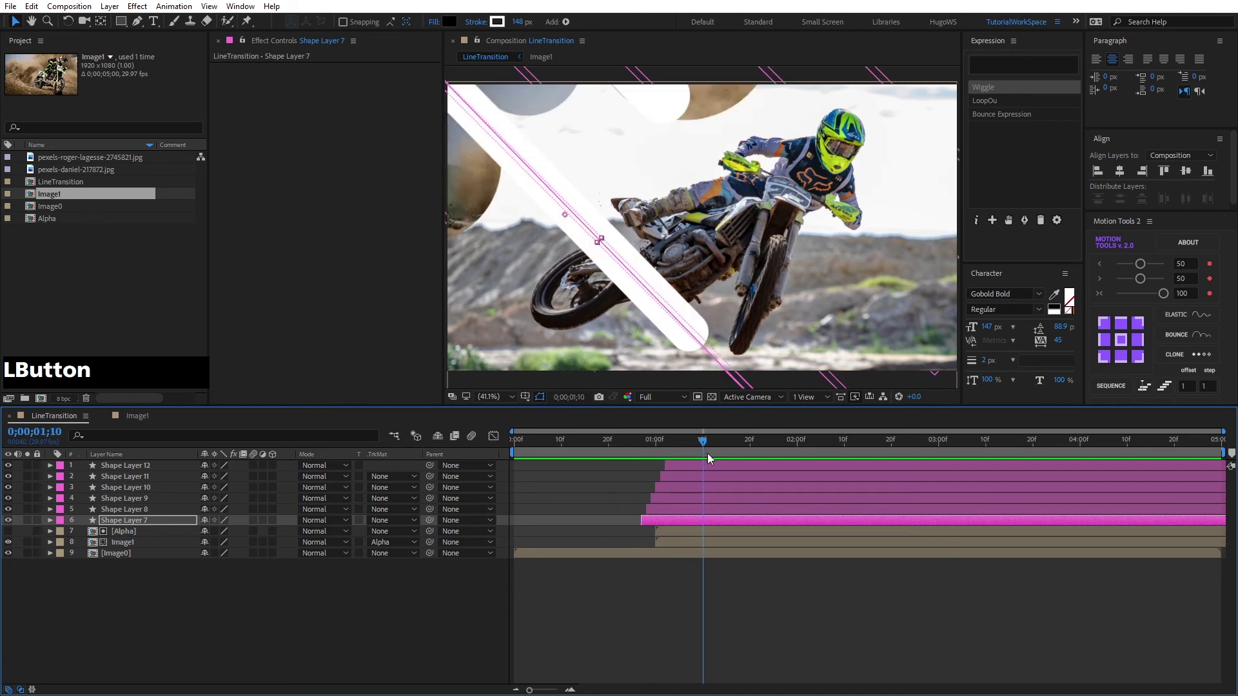